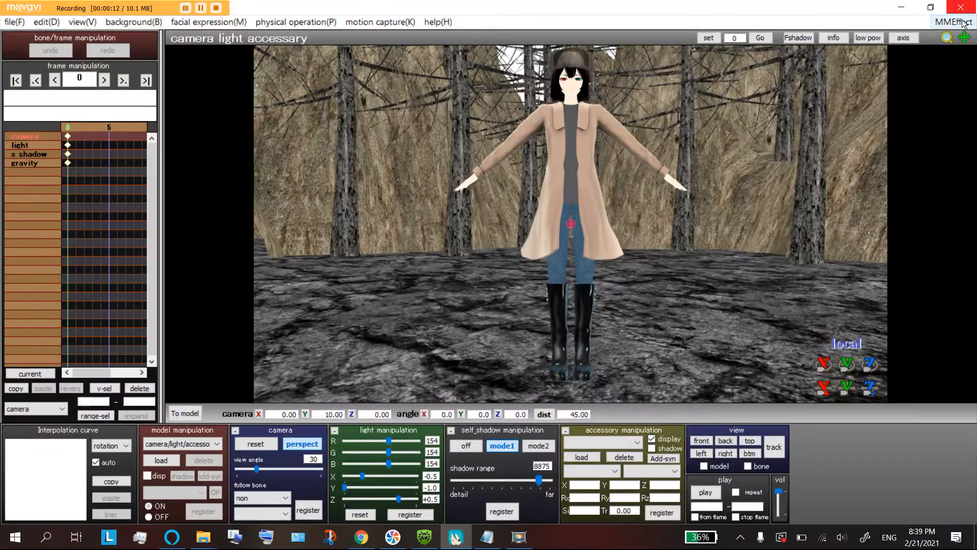
left_click(941, 27)
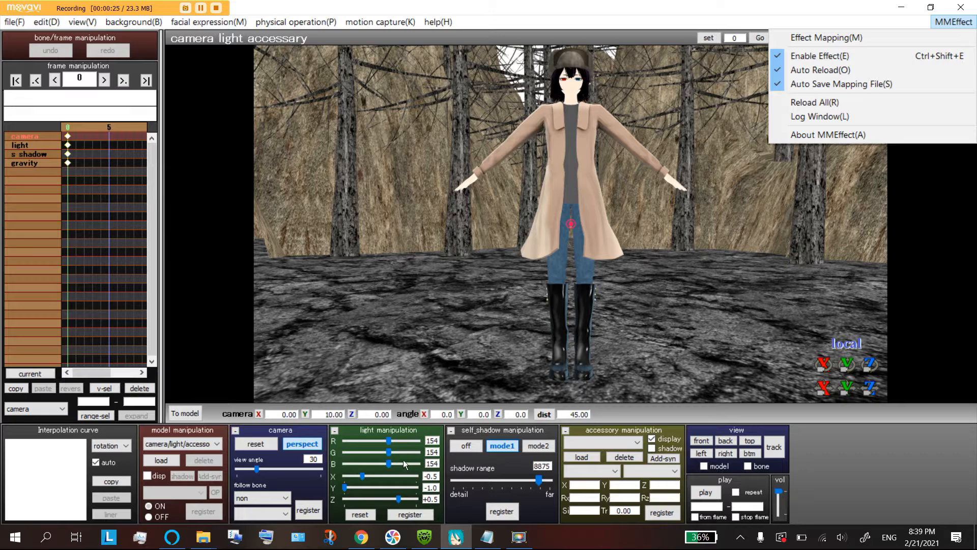
mouse_move(371, 546)
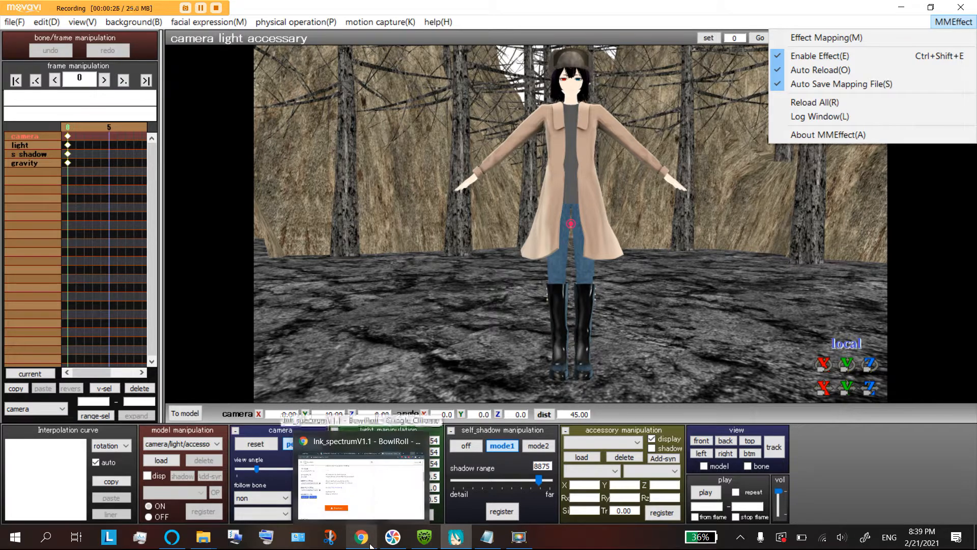
key("Right")
key("Right")
key("Right")
key("Right")
key("Right")
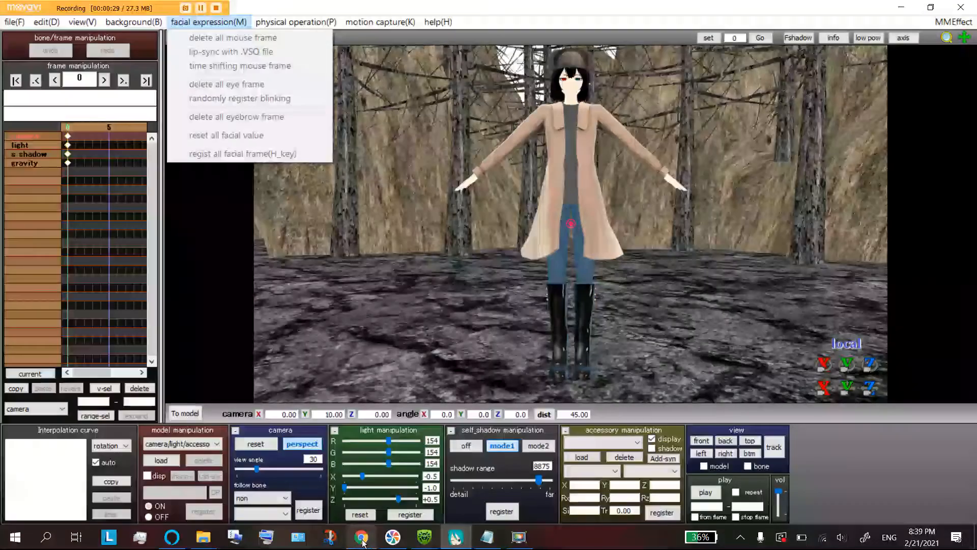
Step: Switch to Chrome, show the Inspirobot page and close the two Ink_spectrum pages
left_click(362, 538)
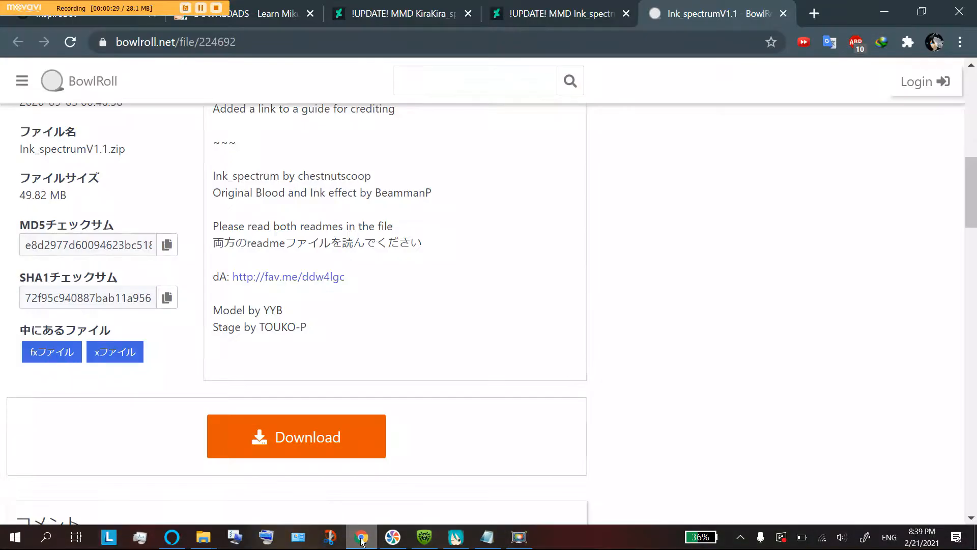
left_click(115, 21)
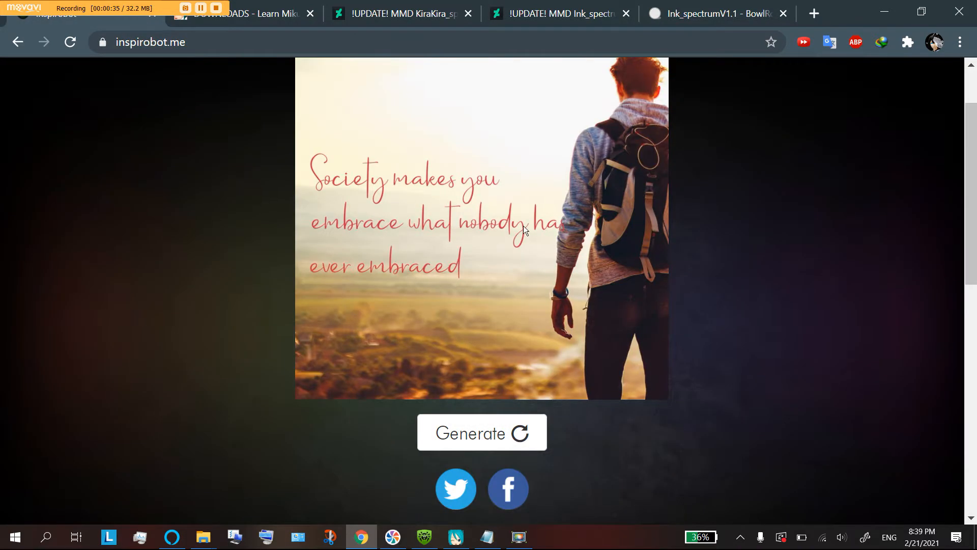
left_click(784, 14)
left_click(773, 14)
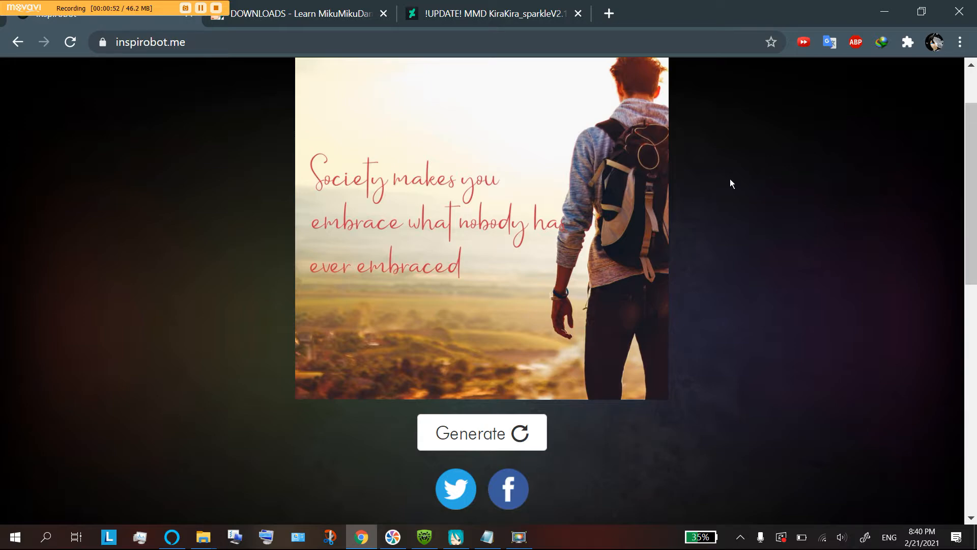
Step: Search the web in a new tab for "mmd effects pack" and open the MMD Most Famous Effects Pack 2 page on DeviantArt
left_click(613, 17)
type("mm")
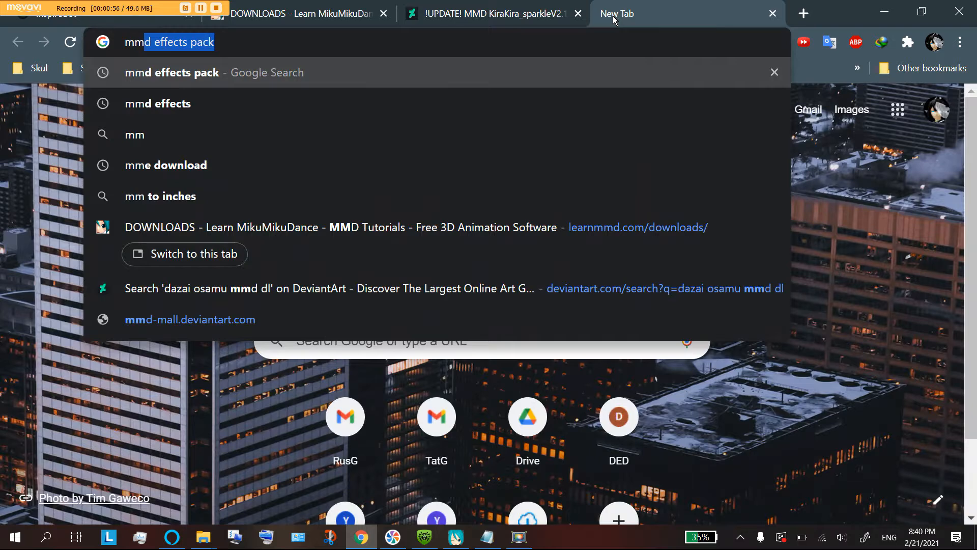
key("Return")
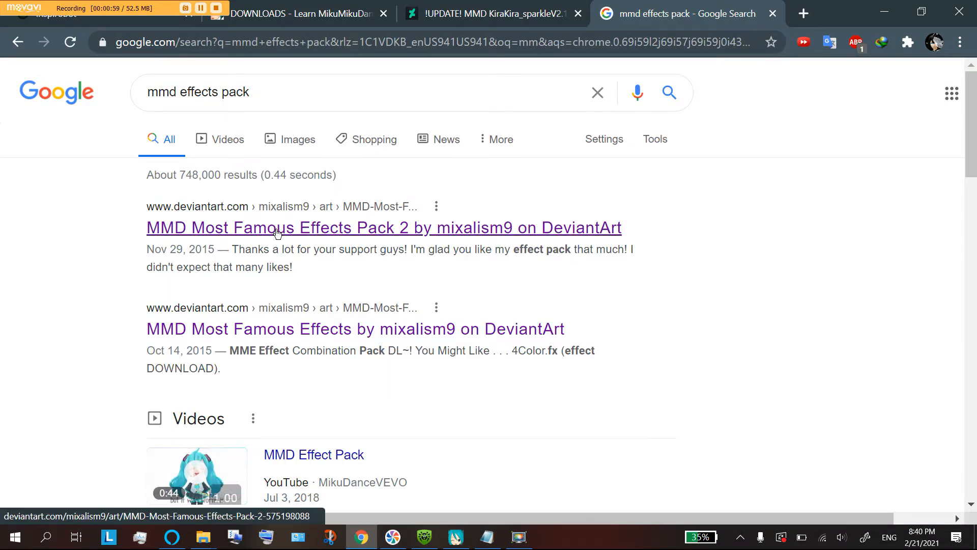
left_click(250, 235)
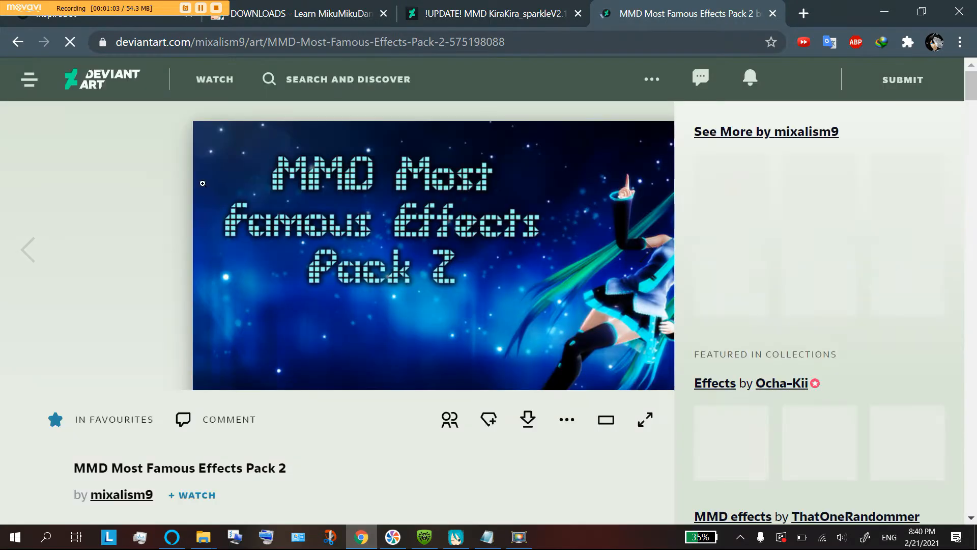
Step: Examine the download link and the list of effects included in the MMD Most Famous Effects Pack 2 description
scroll(215, 276, "down", 10)
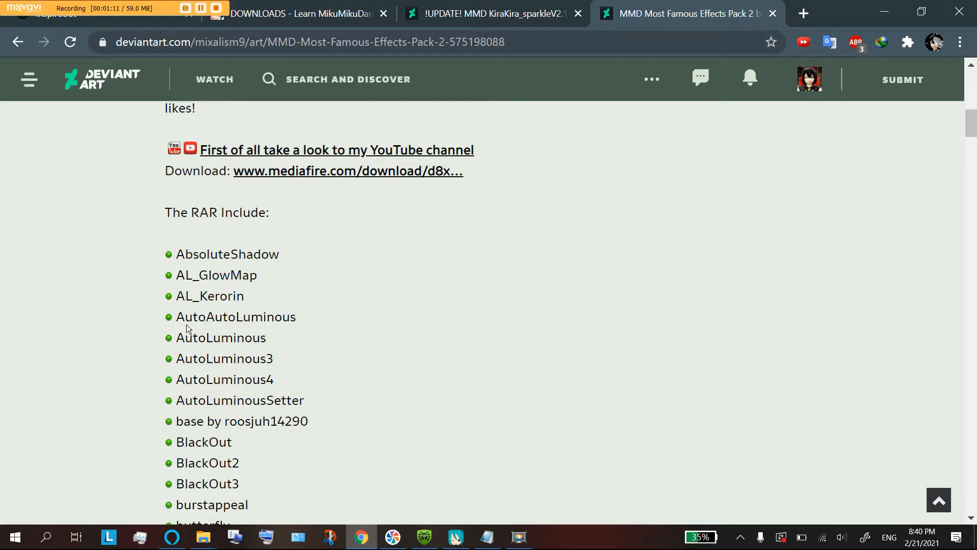
scroll(187, 328, "down", 3)
left_click_drag(184, 199, 311, 483)
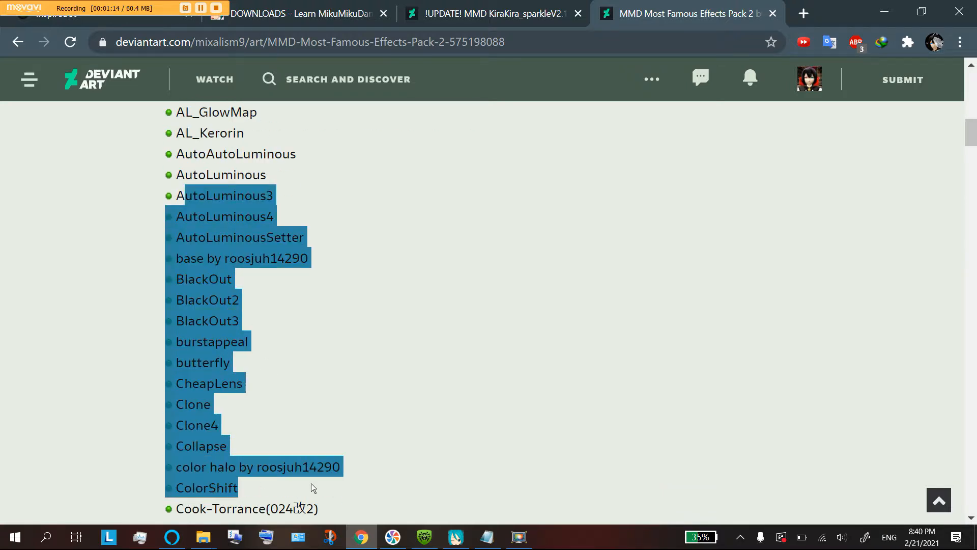
left_click(259, 258)
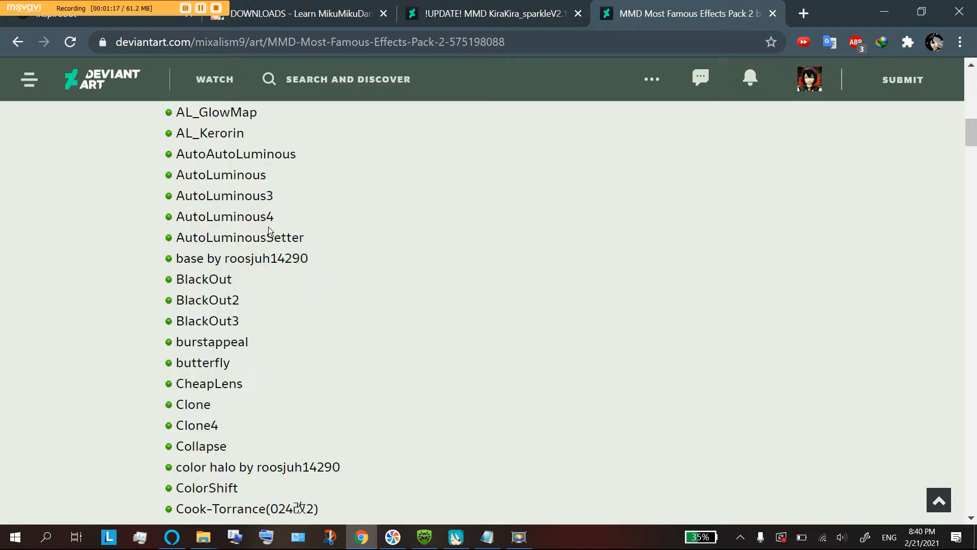
scroll(266, 271, "up", 5)
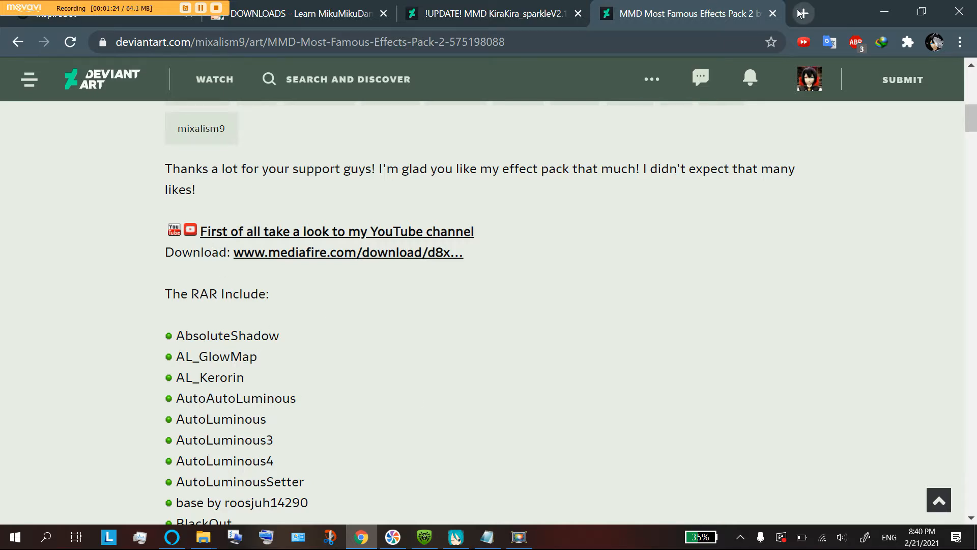
scroll(618, 284, "up", 6)
scroll(619, 284, "up", 5)
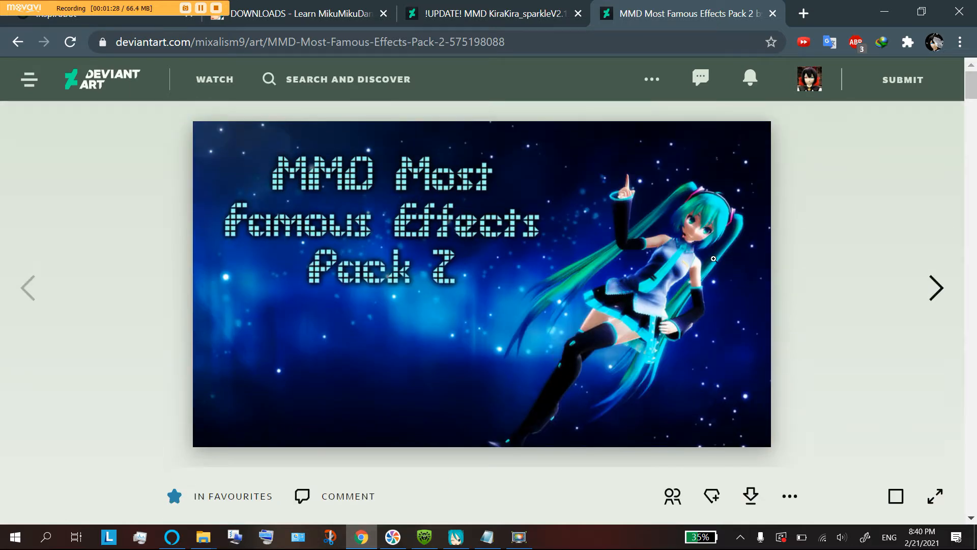
Step: Put the browser away, close the MMEffect_v037x64_English folder window and bring up the Effects folder in File Explorer
left_click(884, 5)
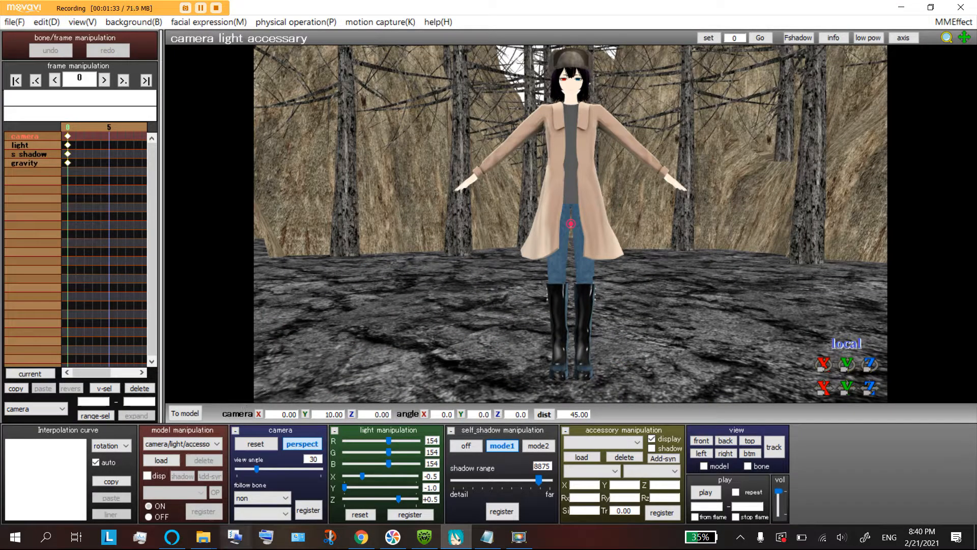
mouse_move(189, 542)
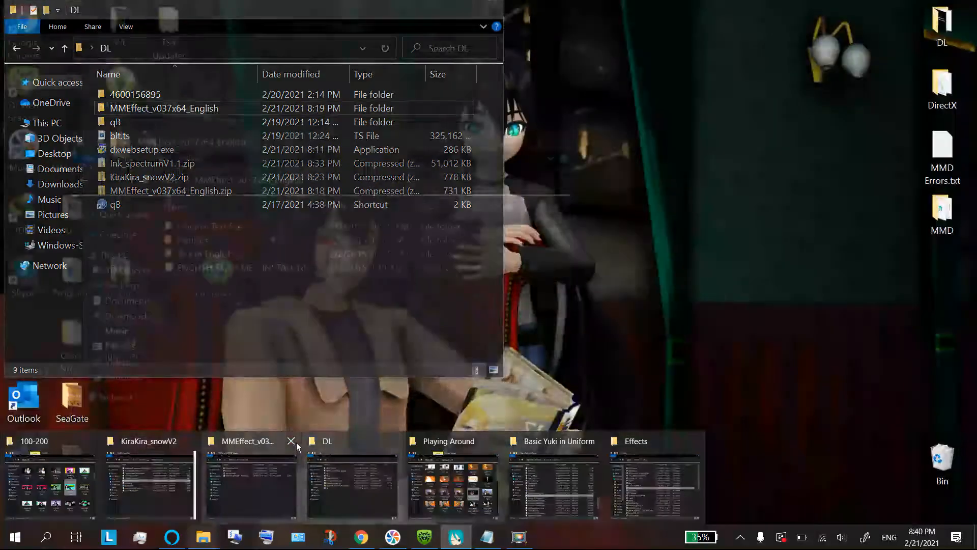
left_click(293, 441)
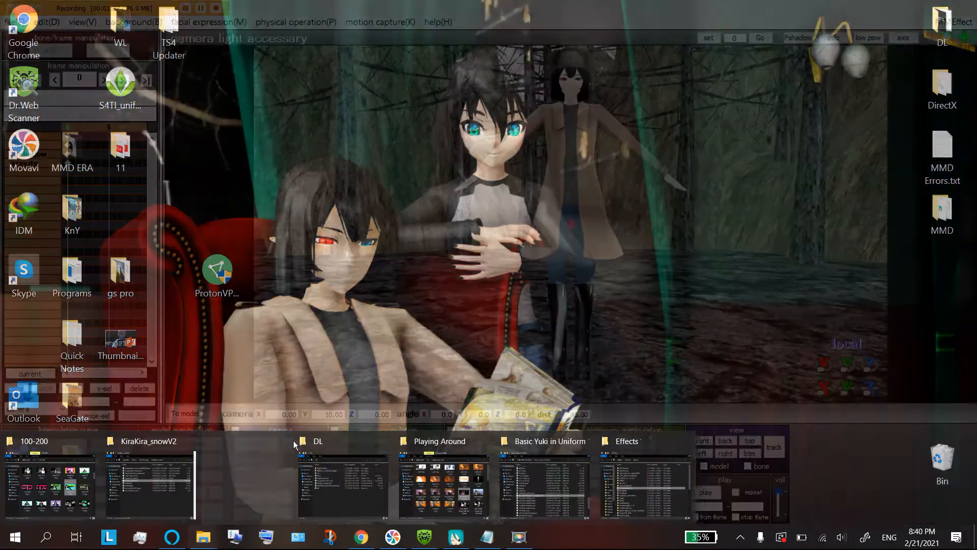
left_click(541, 473)
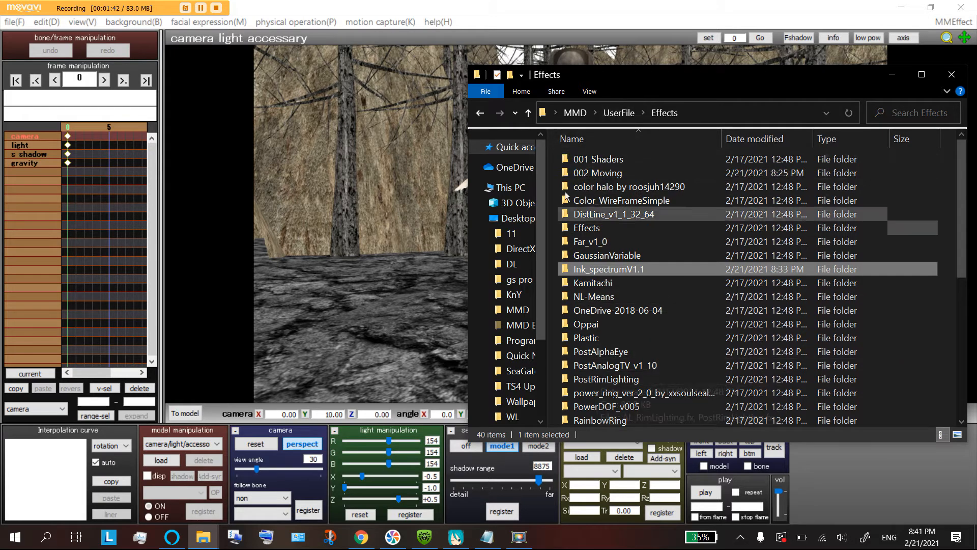
Step: Look inside the 001 Shaders folder and through the rest of the Effects folder
double_click(585, 160)
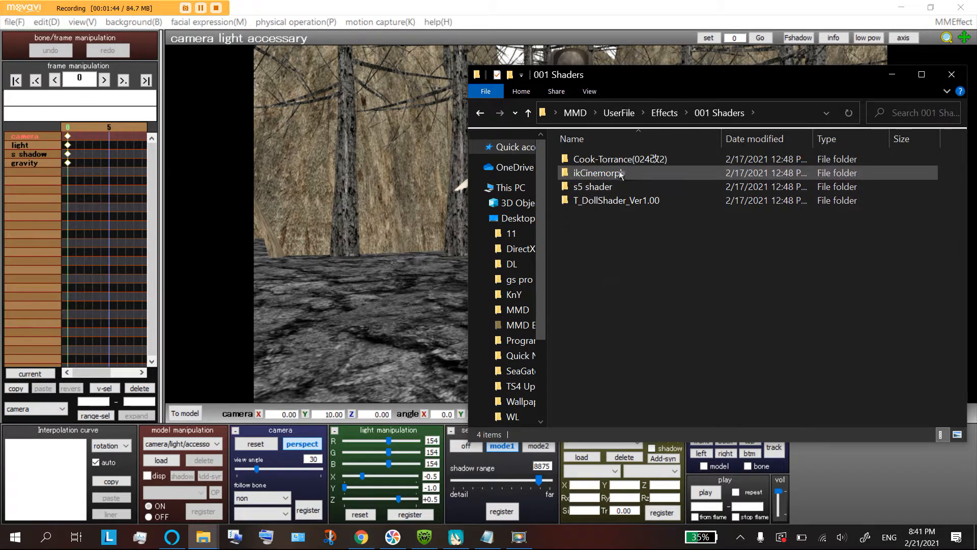
left_click(655, 113)
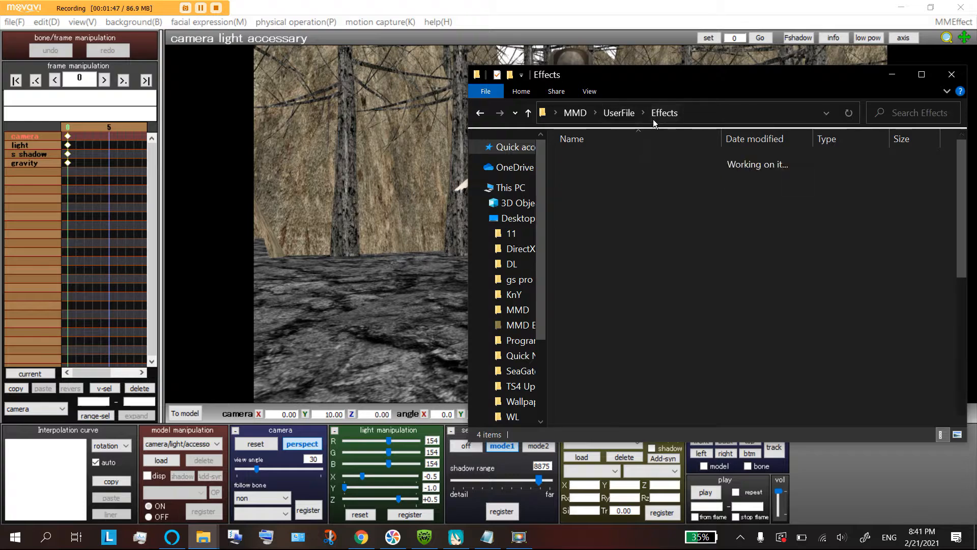
scroll(647, 275, "down", 3)
scroll(647, 275, "down", 5)
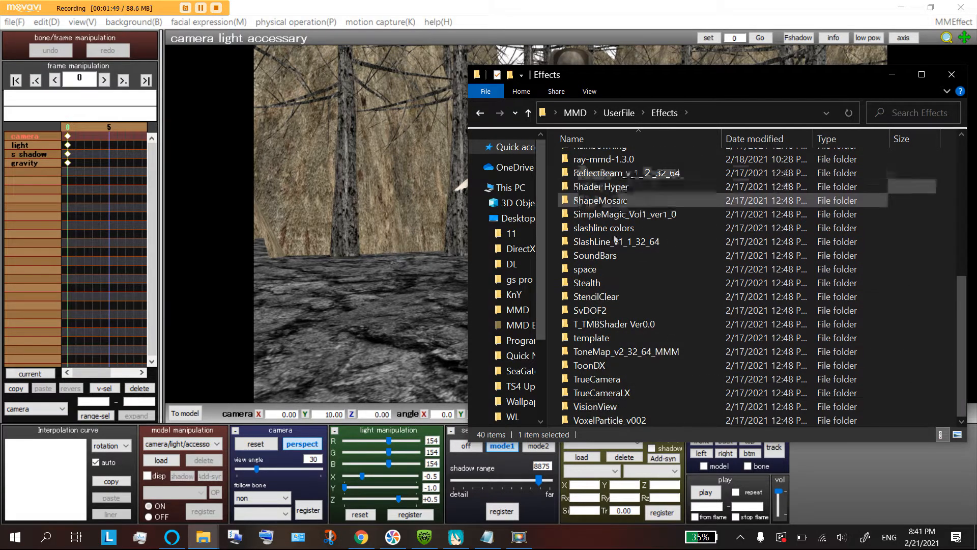
scroll(674, 236, "up", 7)
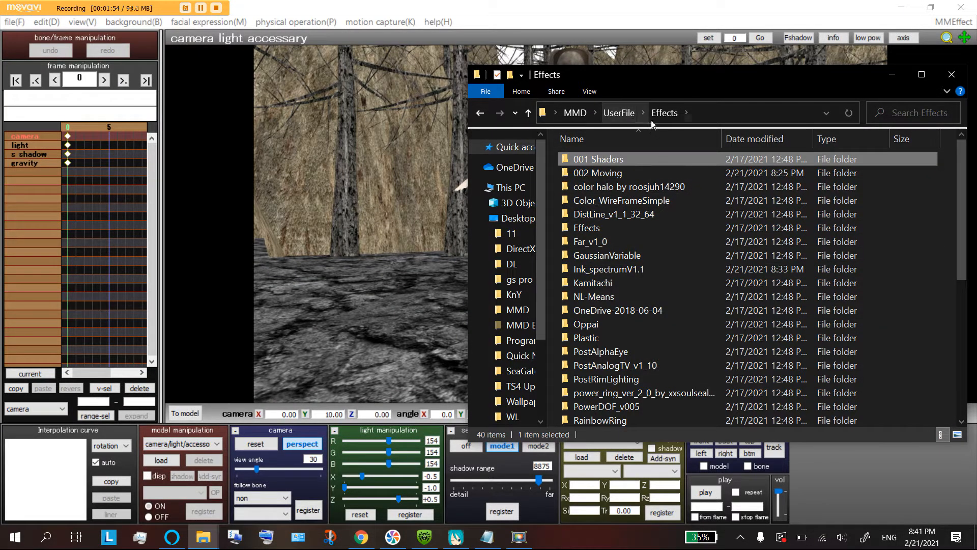
Step: Return to MikuMikuDance, open Effect Mapping, select Yuki Basic Cloth3 in ushanka.pmx and widen the Object column to fit its name
left_click(940, 23)
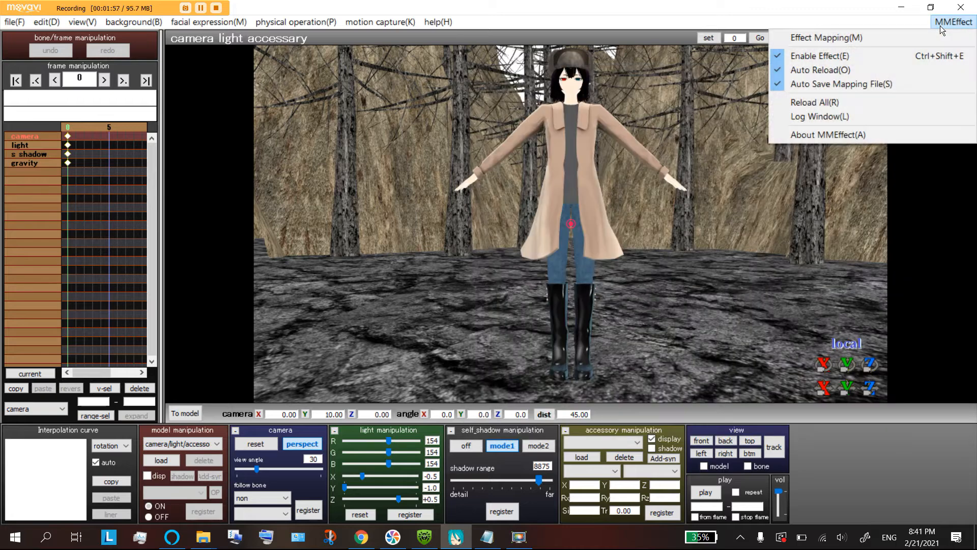
left_click(890, 35)
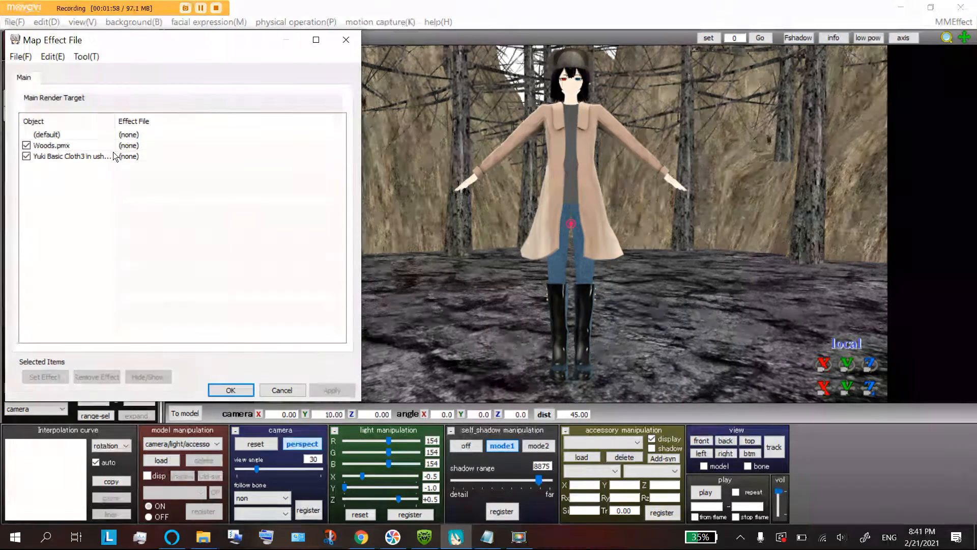
left_click(168, 156)
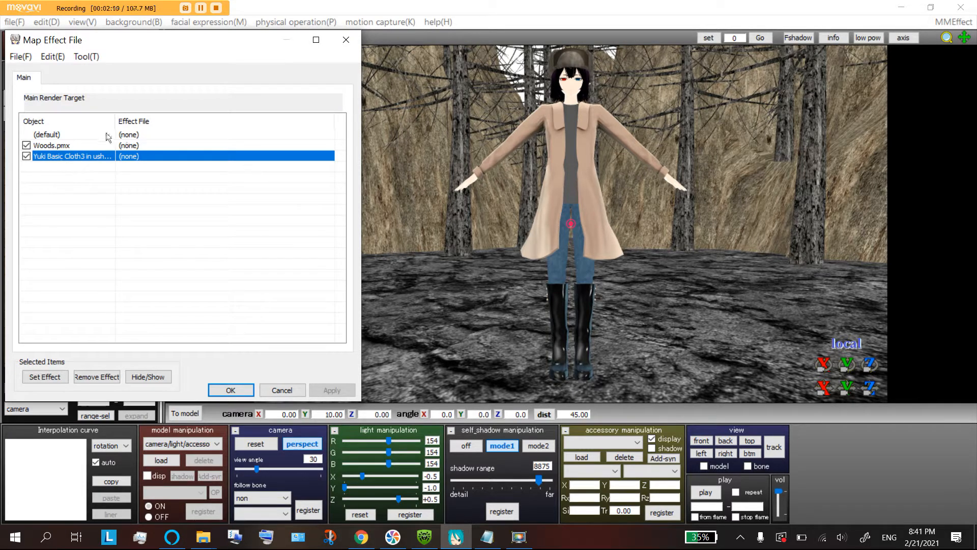
left_click_drag(116, 121, 182, 120)
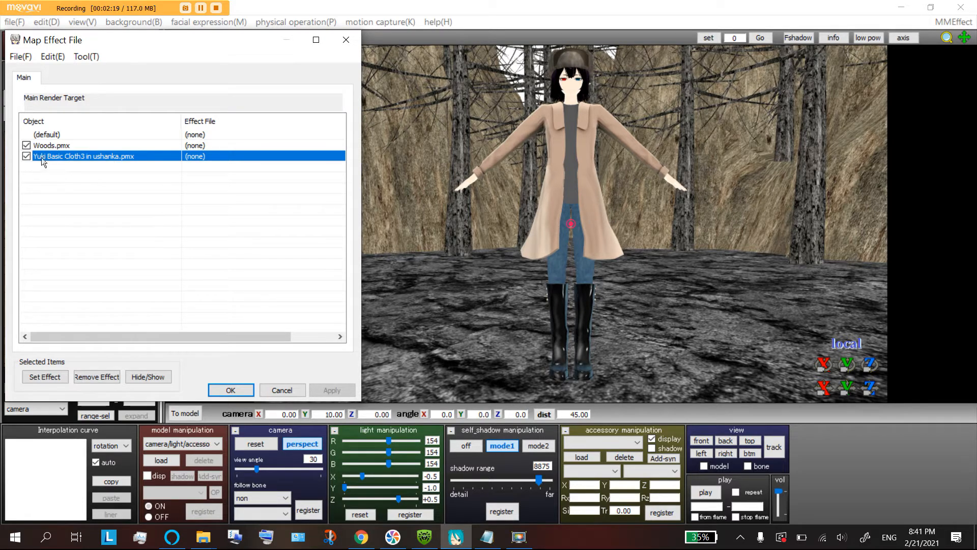
Step: Hide the Yuki Basic Cloth3 model through the effect mapping and show it again
left_click(26, 159)
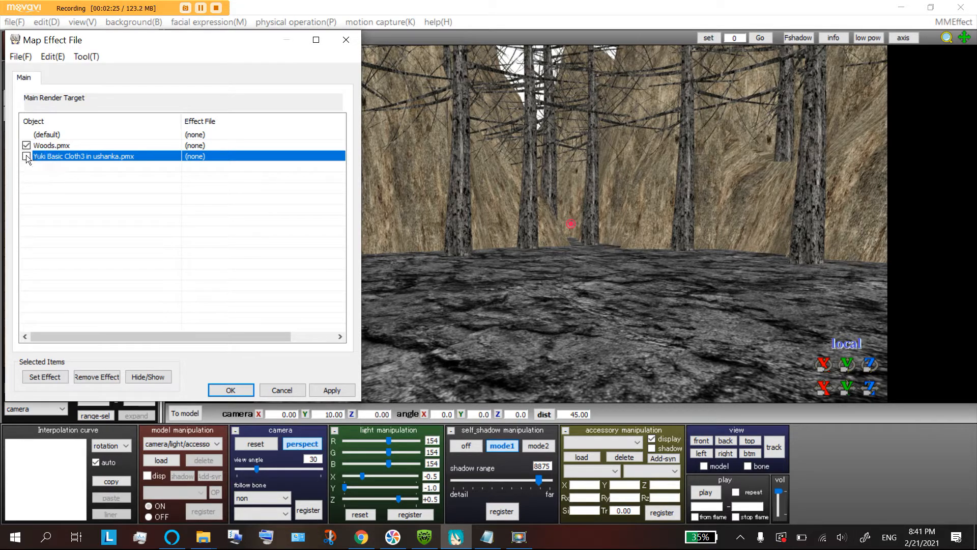
left_click(26, 156)
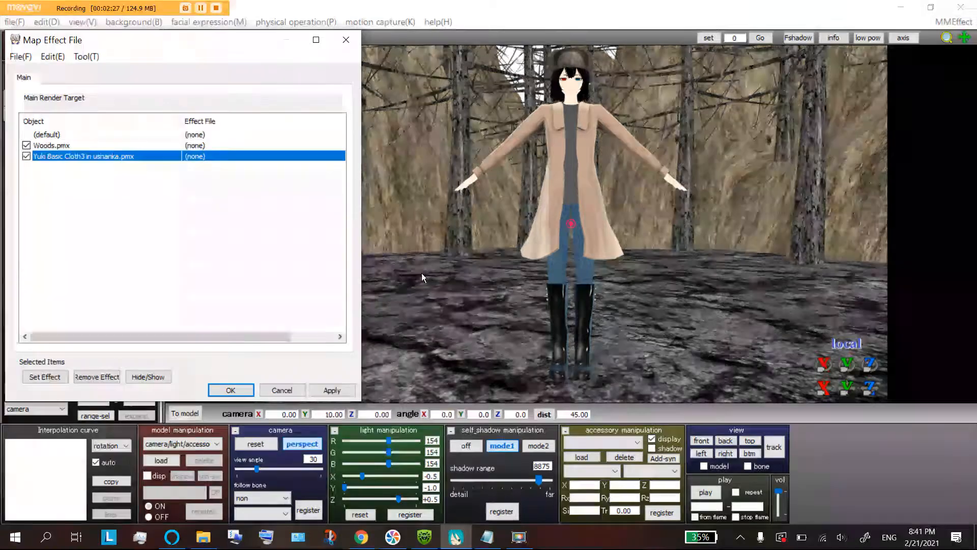
Step: Assign T_HorrorShader_01_S1.fx to the Yuki model from Effects > Effects > 001 Shaders > HorrorShader Ver1.0 > 01_NEUTRAL
left_click(44, 376)
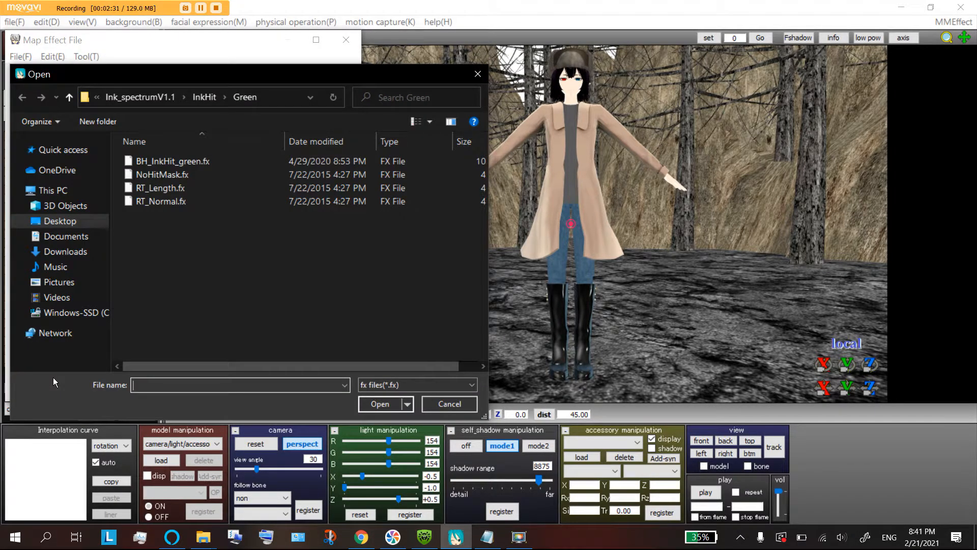
left_click(133, 98)
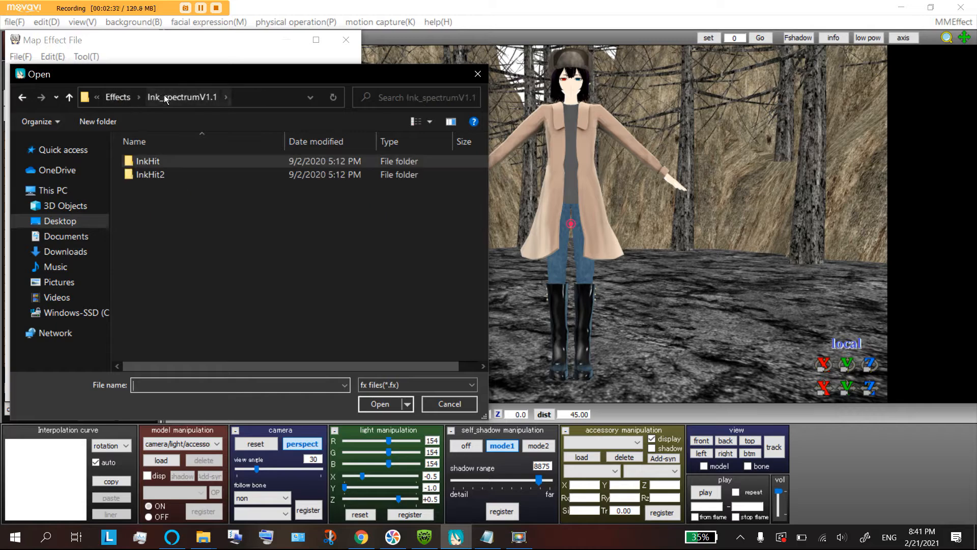
left_click(119, 97)
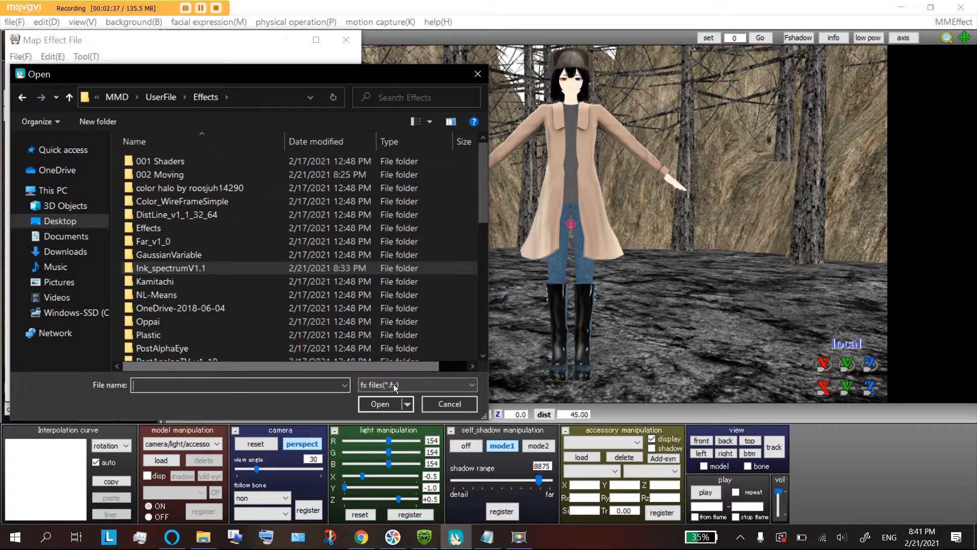
double_click(194, 232)
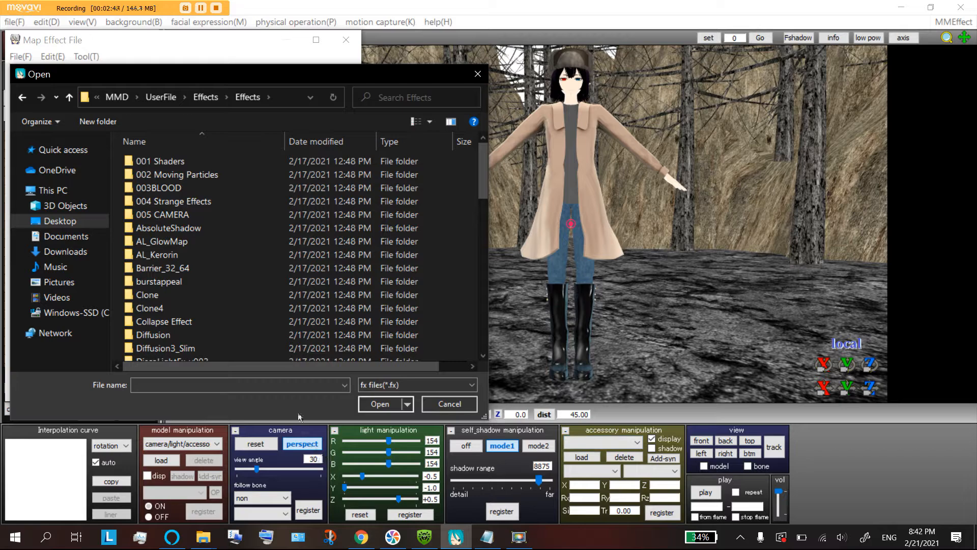
double_click(182, 160)
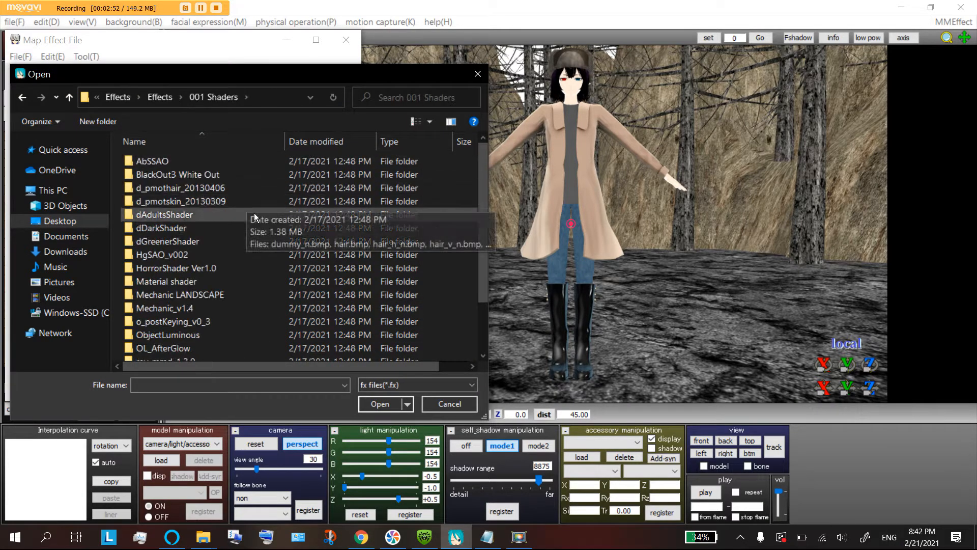
double_click(207, 270)
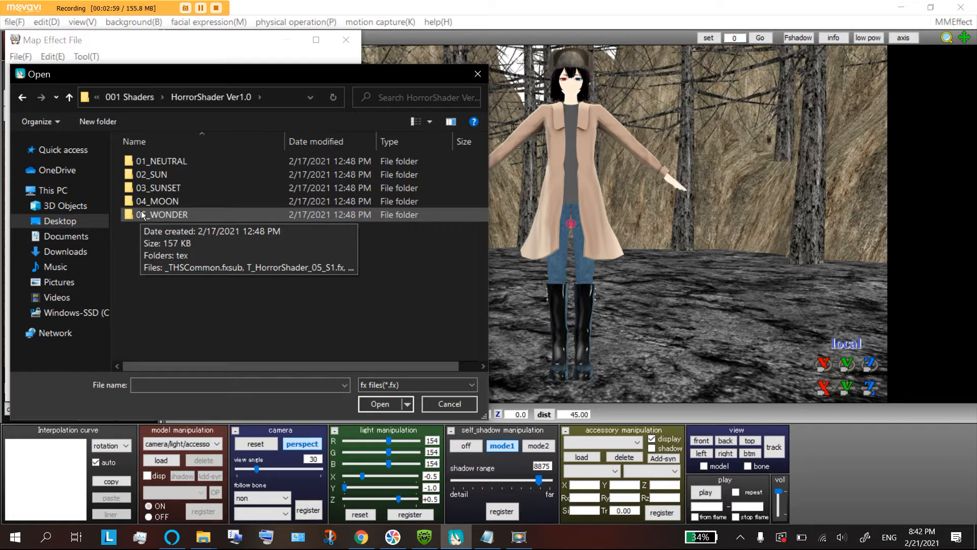
double_click(157, 162)
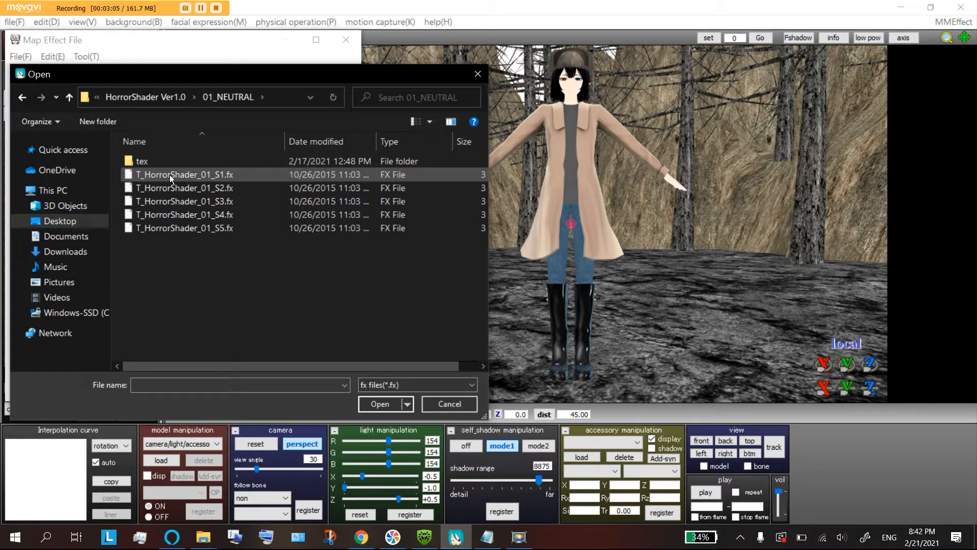
double_click(211, 175)
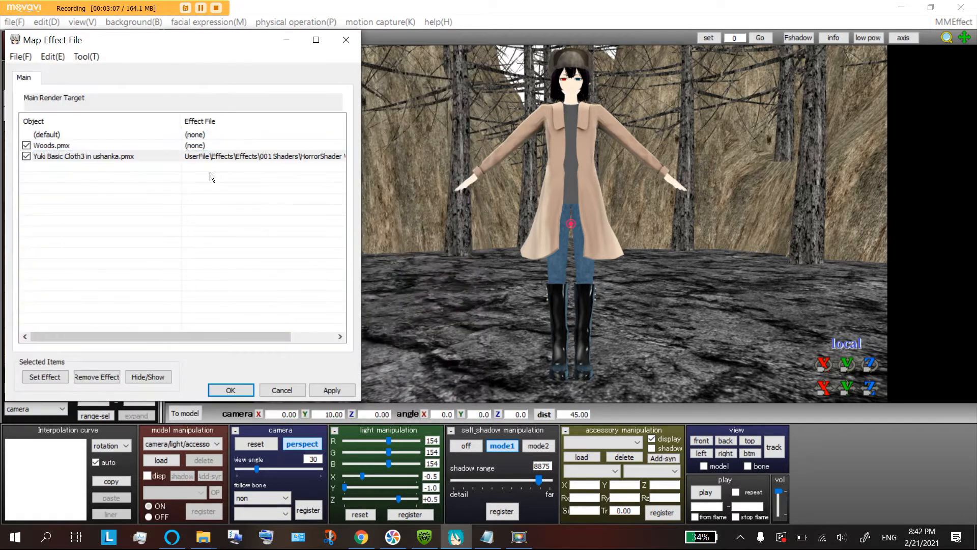
Step: Try T_HorrorShader_01_S5.fx on the Yuki model and switch it back to T_HorrorShader_01_S1.fx
left_click(44, 377)
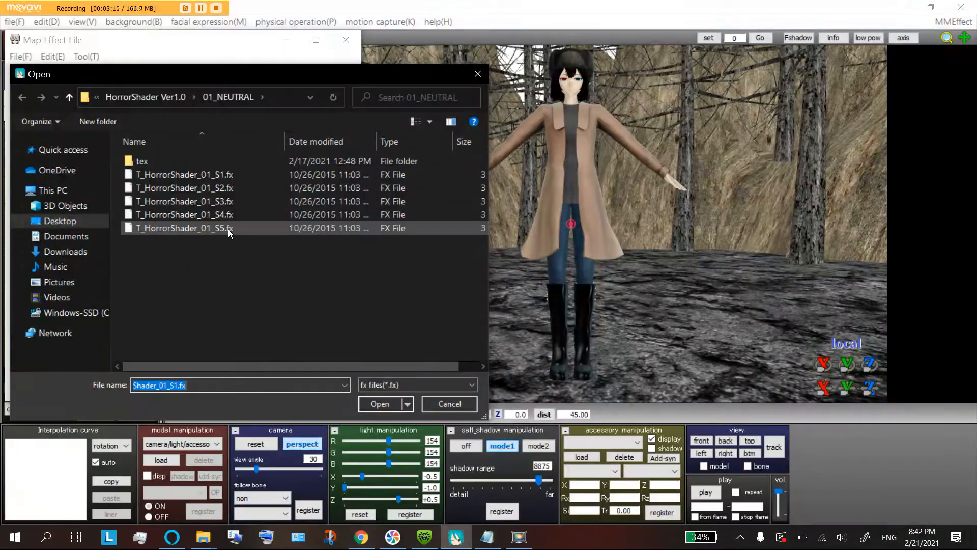
double_click(228, 229)
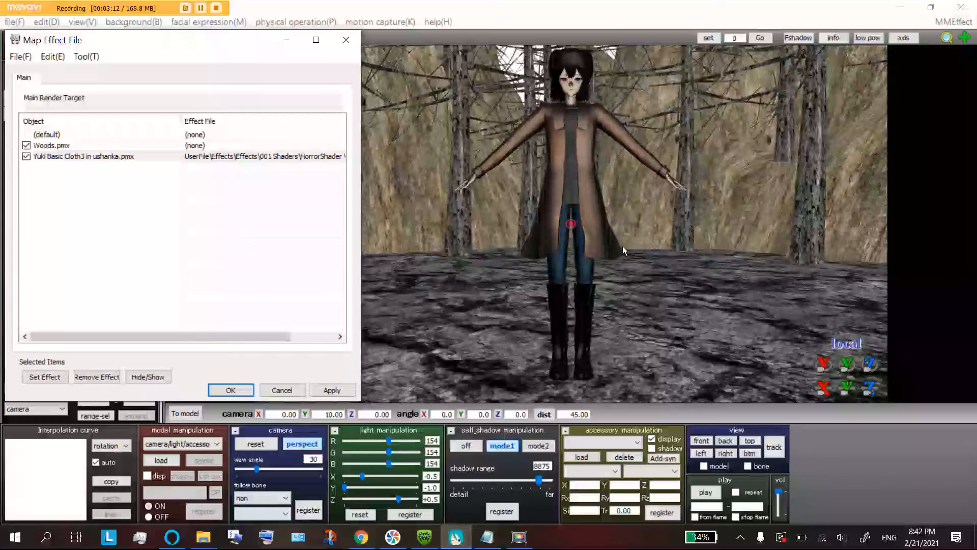
left_click(53, 381)
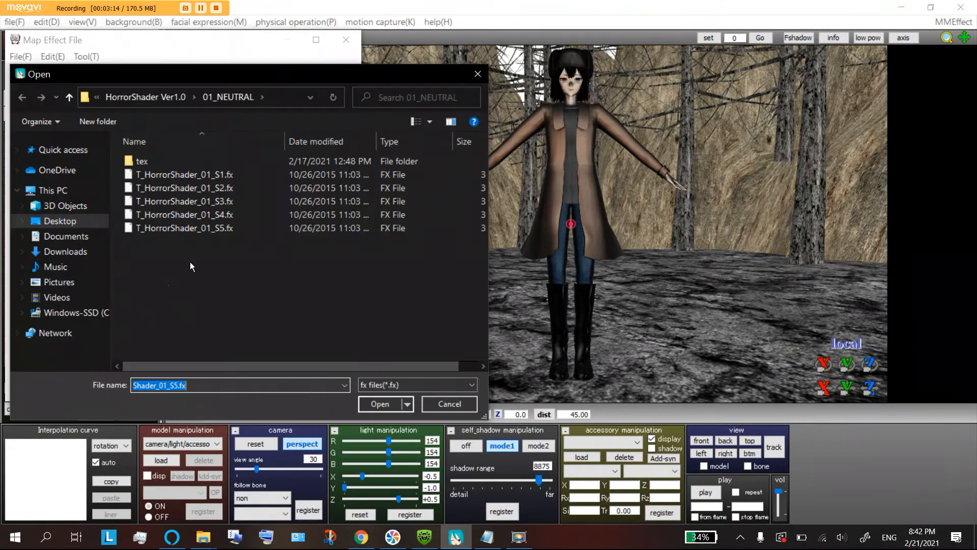
double_click(260, 178)
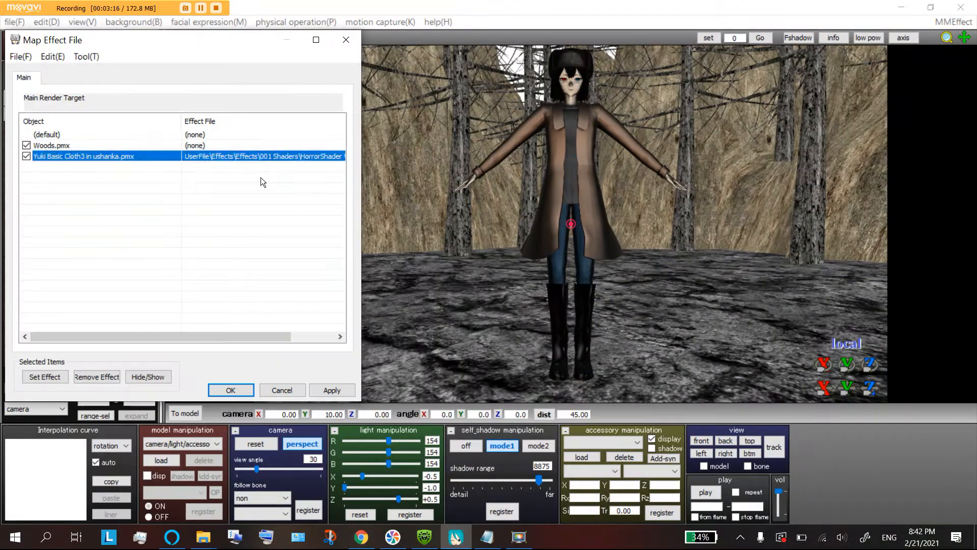
Step: Apply the effect mapping and inspect the Yuki model's face up close
left_click(323, 390)
middle_click_drag(607, 191, 592, 281)
scroll(623, 301, "up", 10)
scroll(592, 281, "down", 5)
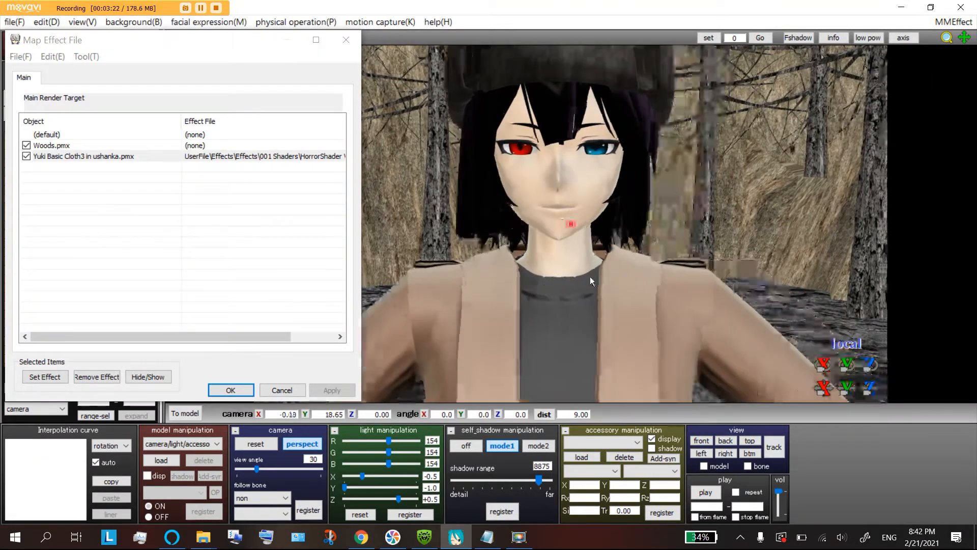
Step: Assign an effect file from the 04_MOON folder of HorrorShader Ver1.0 to Woods.pmx
left_click(220, 147)
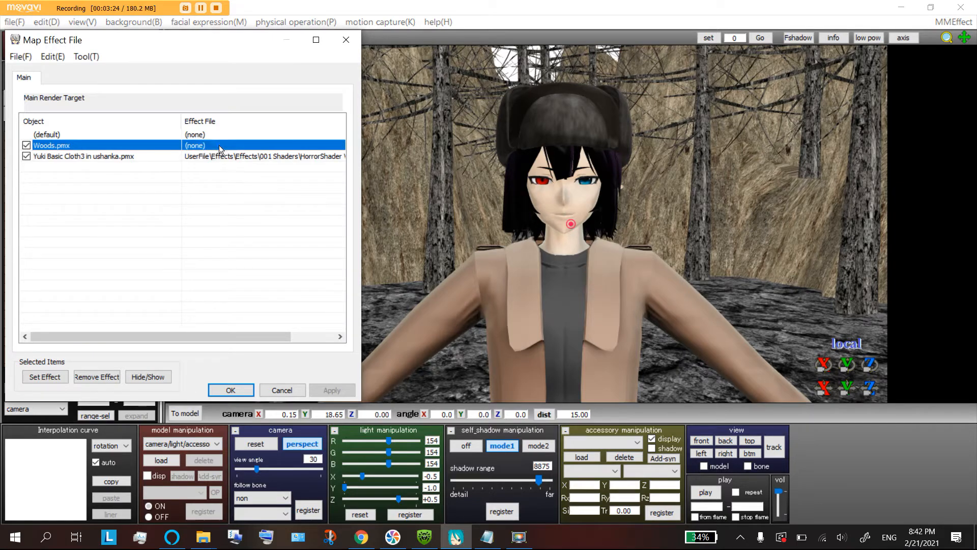
left_click(26, 378)
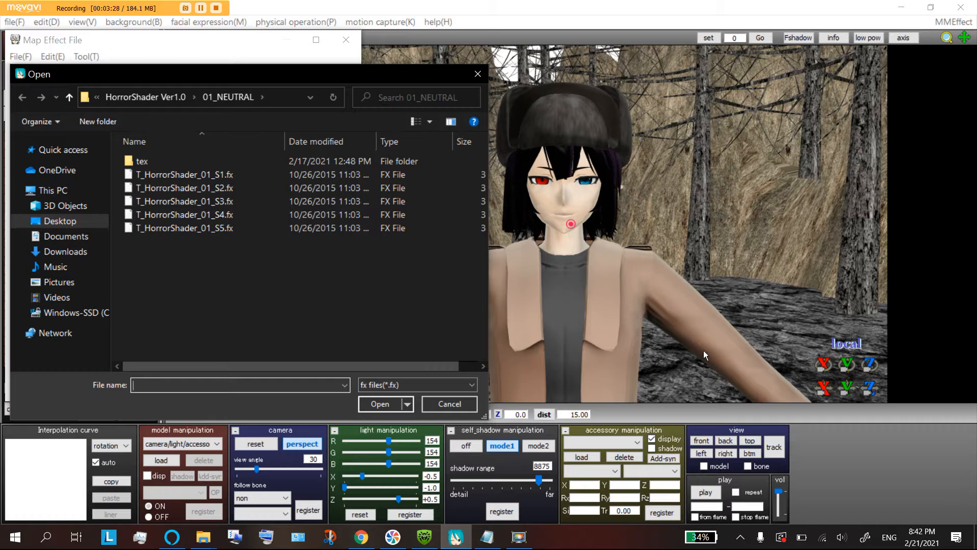
left_click(149, 97)
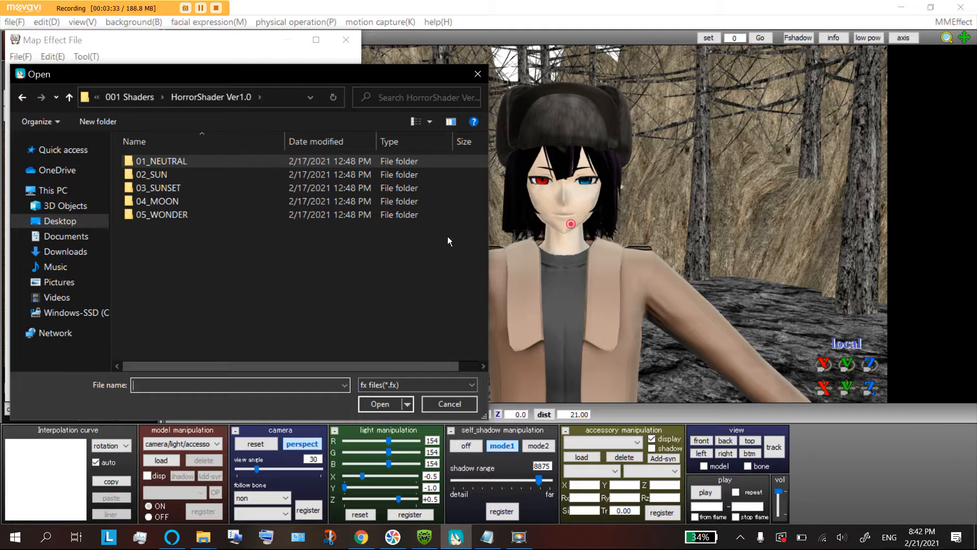
double_click(218, 201)
double_click(220, 201)
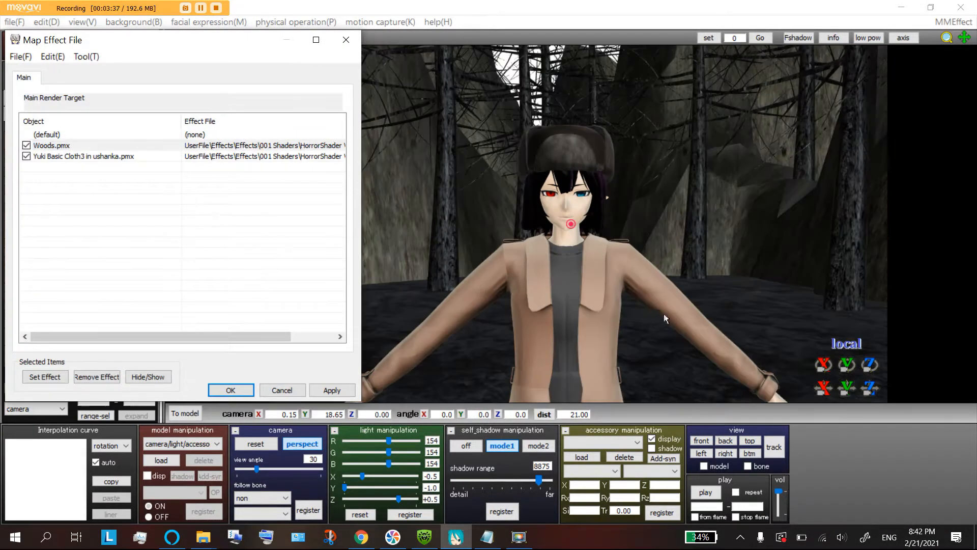
Step: Examine how the shaders look on the woods and the Yuki model, both full-length and close to the face
scroll(662, 312, "down", 3)
middle_click_drag(655, 309, 625, 228)
scroll(670, 226, "down", 1)
mouse_move(625, 228)
right_mouse_down()
mouse_move(670, 226)
mouse_move(704, 201)
mouse_move(667, 194)
mouse_move(613, 221)
mouse_move(625, 228)
right_mouse_up()
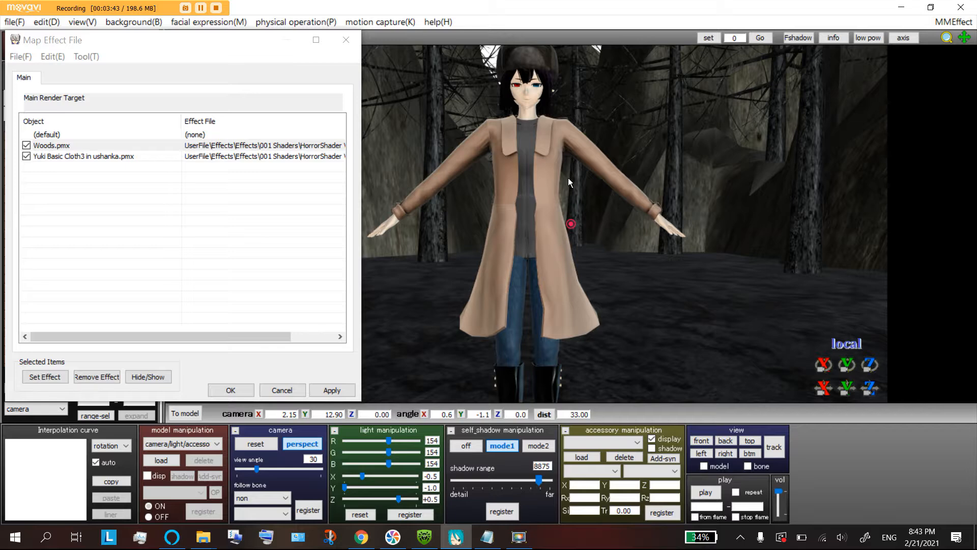
middle_click_drag(541, 178, 557, 238)
scroll(557, 242, "up", 5)
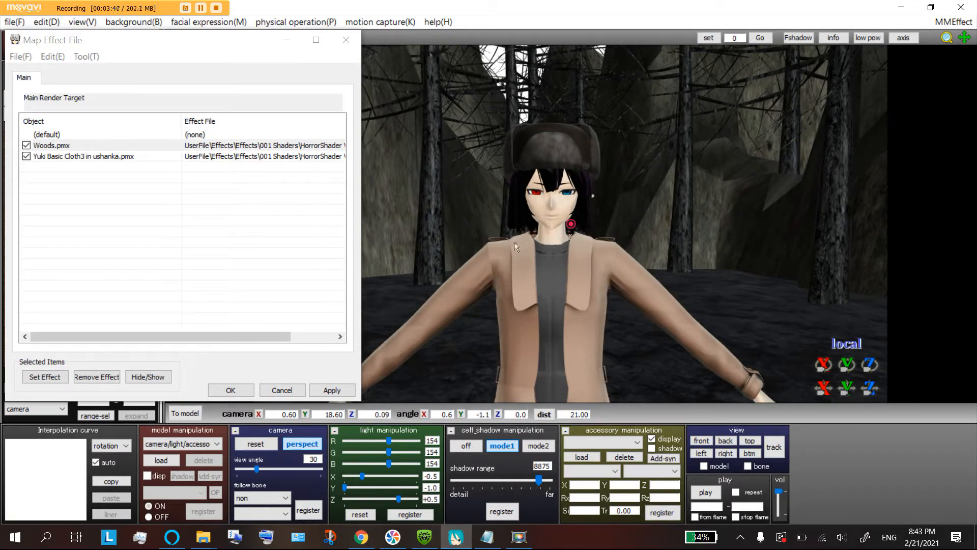
scroll(514, 242, "up", 5)
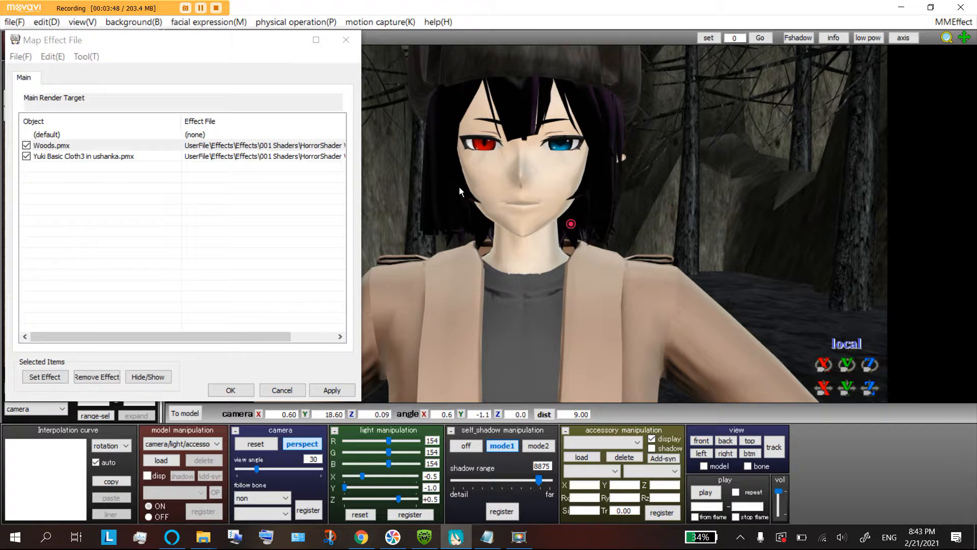
middle_click_drag(469, 195, 475, 207)
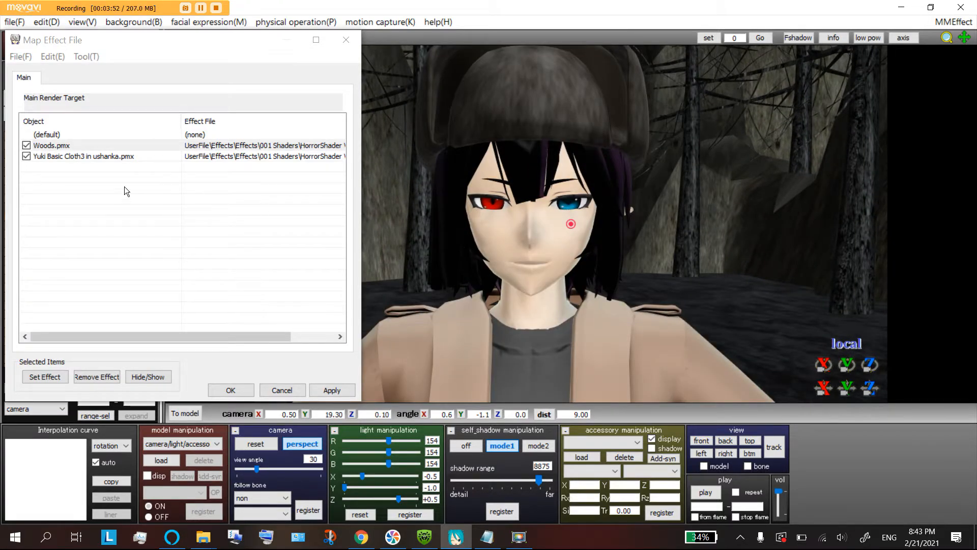
Step: Extract the subsets of Yuki Basic Cloth3 in ushanka.pmx in the effect mapping
left_click(78, 154)
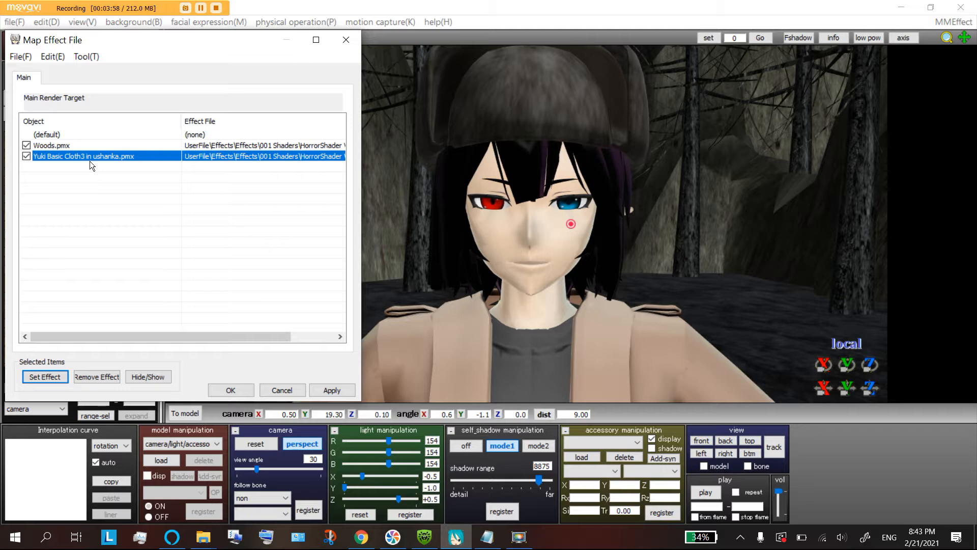
right_click(40, 158)
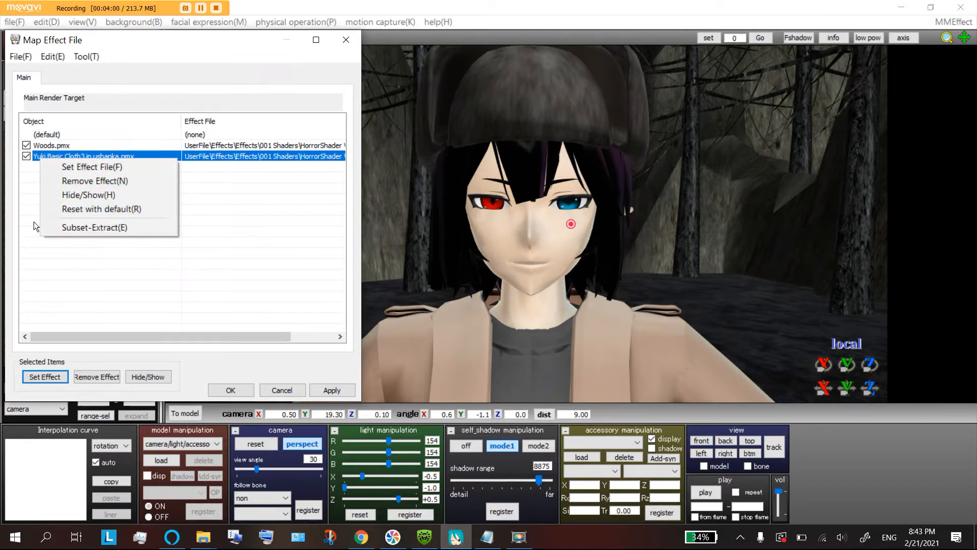
left_click(82, 232)
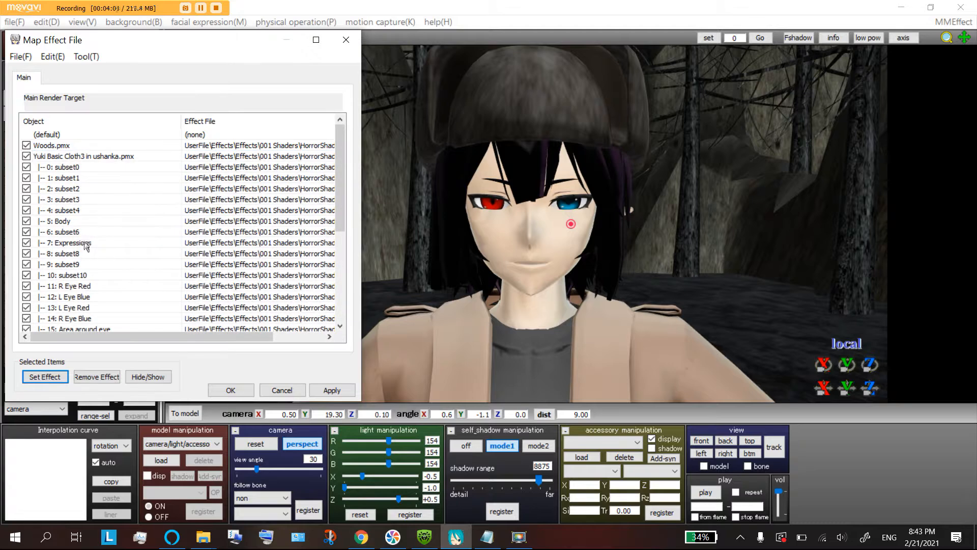
Step: Select the 11: R Eye Red subset and switch its visibility off and on again
left_click(76, 286)
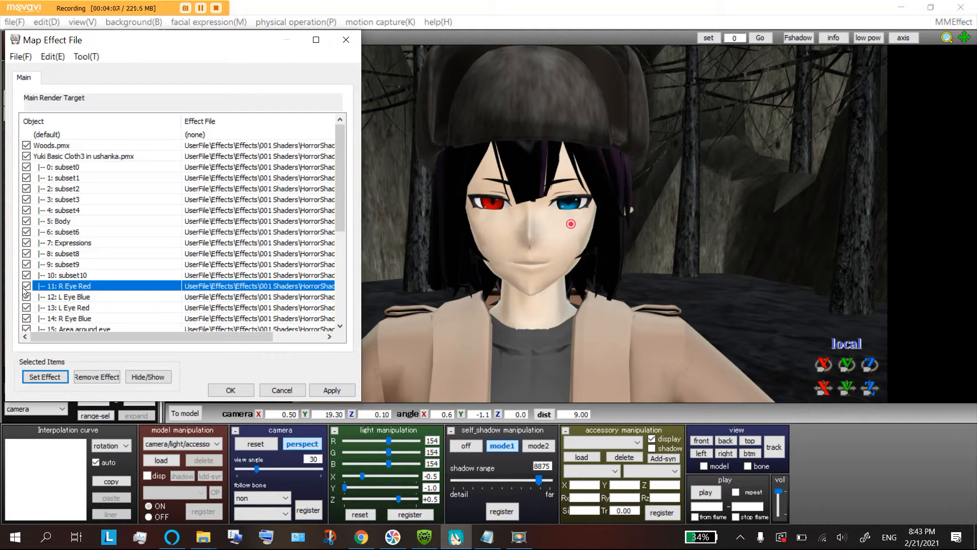
left_click(26, 287)
left_click(26, 286)
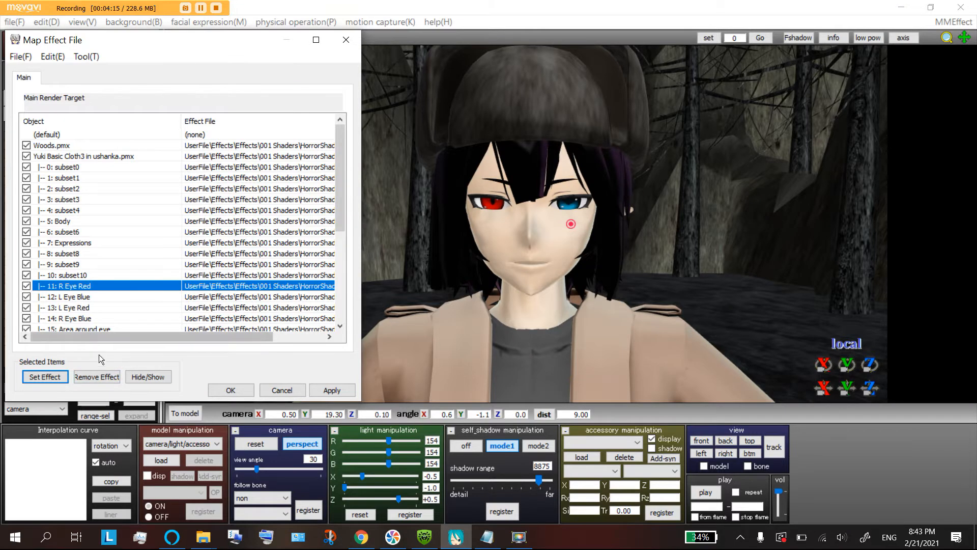
Step: Remove the effect from subsets 11 to 15: R Eye Red, L Eye Blue, L Eye Red, R Eye Blue and Area around eye
left_click(105, 377)
left_click(92, 297)
left_click(102, 376)
left_click(114, 307)
left_click(102, 377)
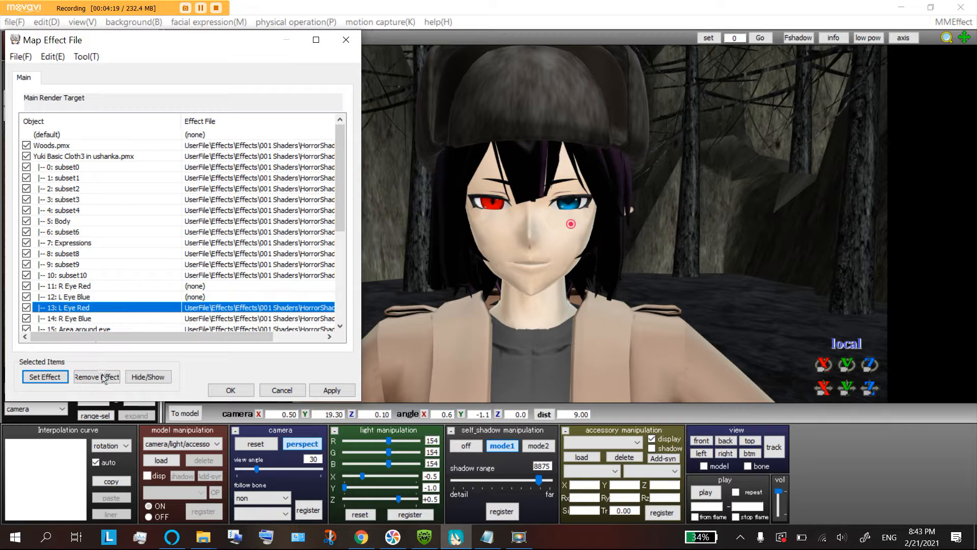
left_click(113, 318)
left_click(109, 379)
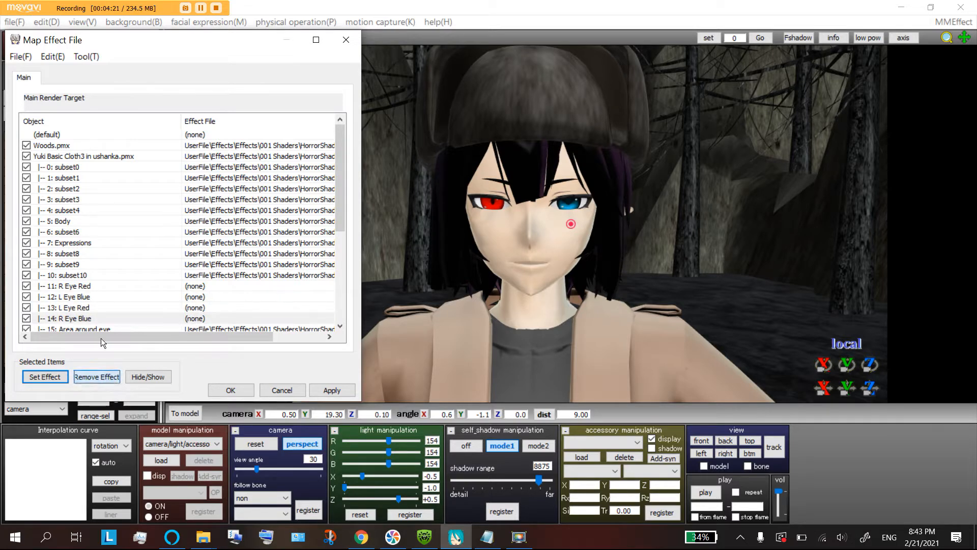
scroll(115, 293, "down", 1)
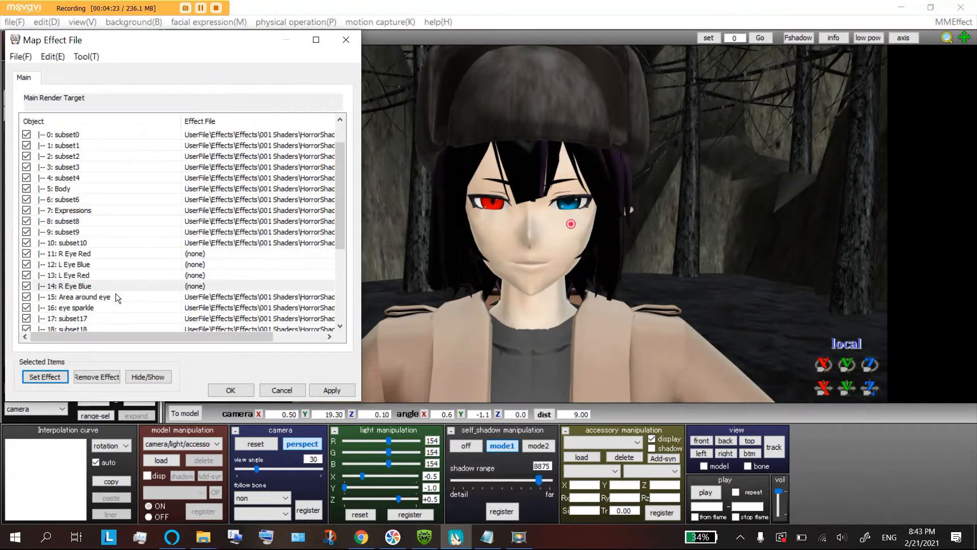
left_click(106, 298)
left_click(93, 378)
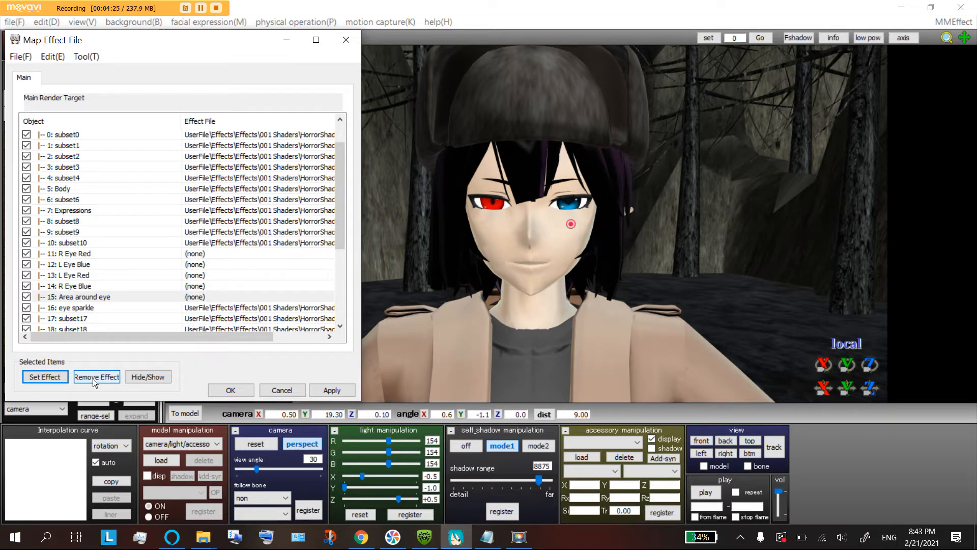
Step: Apply the subset effect changes, close the effect mapping and view more of the Yuki model in the scene
scroll(719, 247, "down", 5)
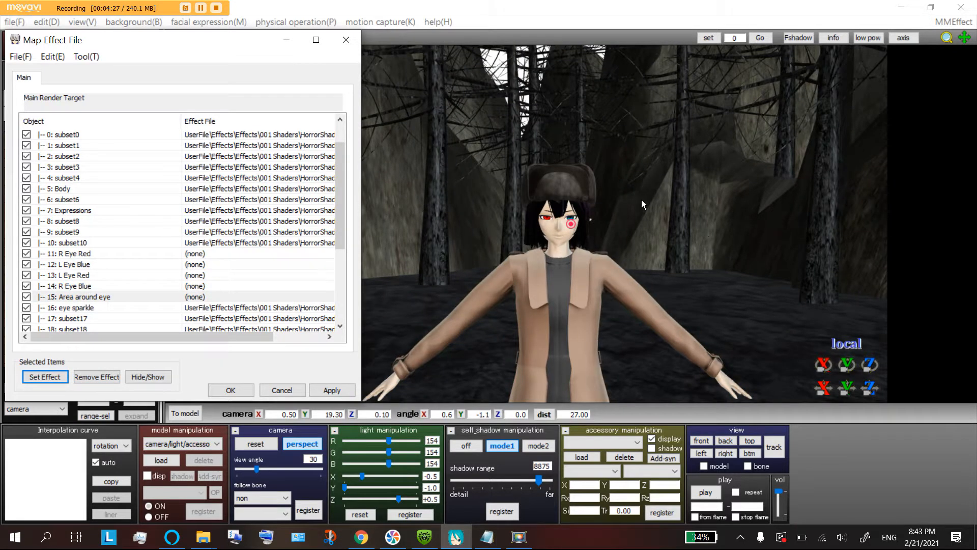
scroll(631, 202, "up", 4)
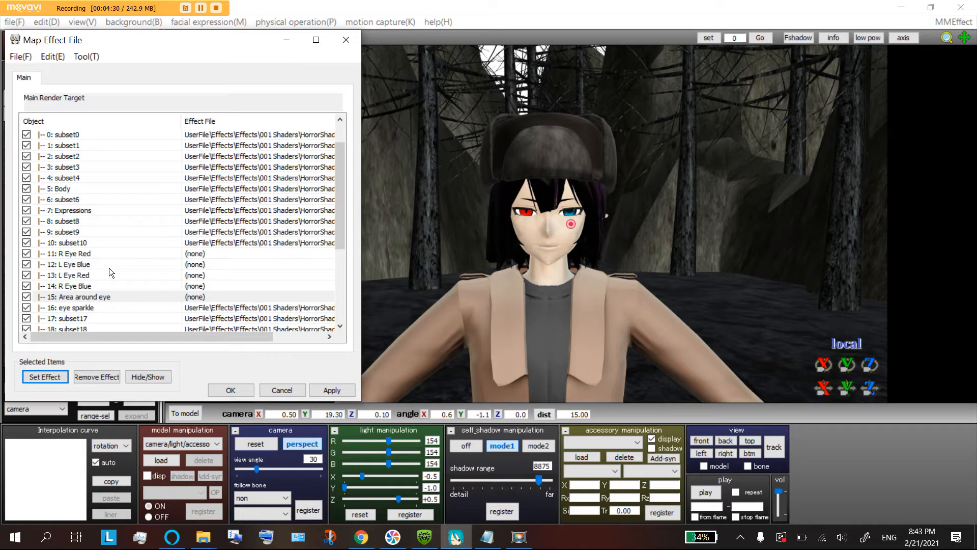
scroll(111, 273, "up", 1)
left_click(333, 390)
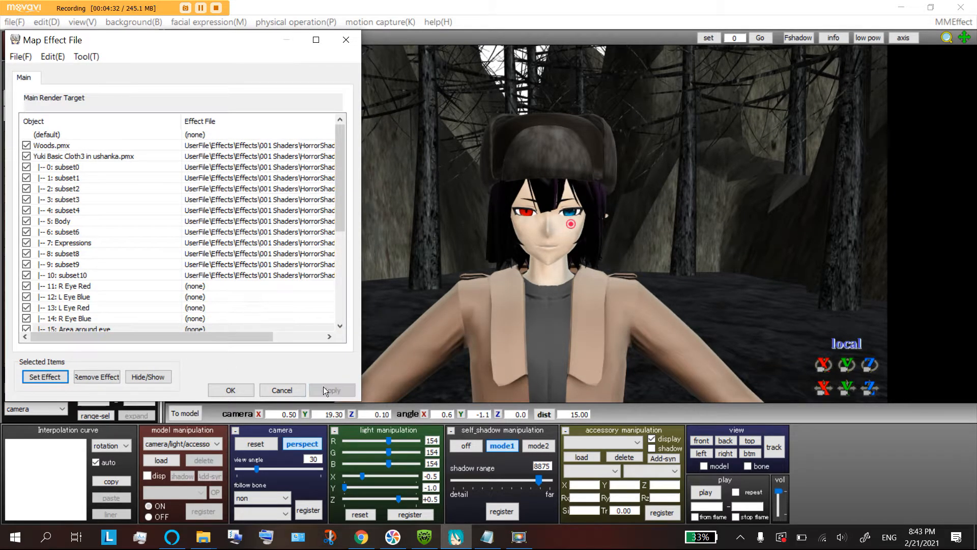
left_click(230, 390)
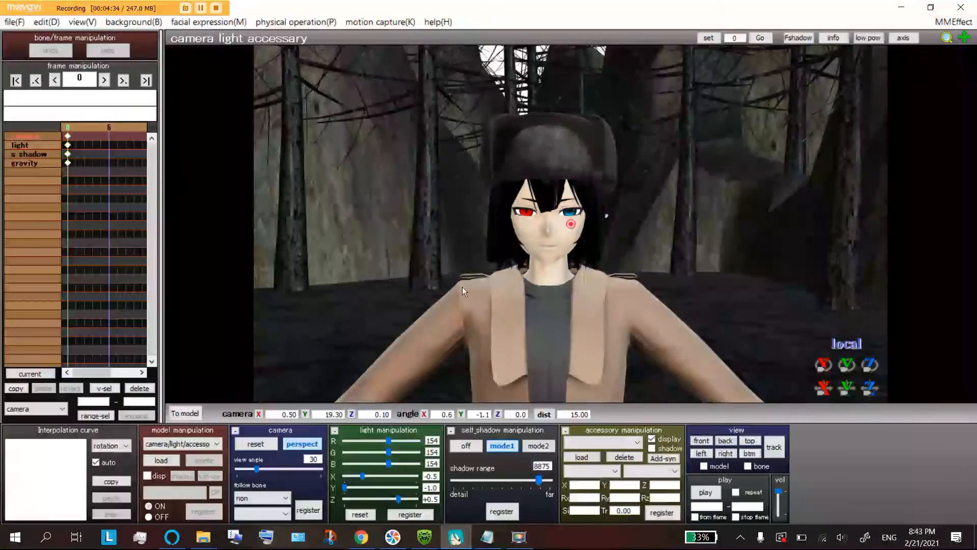
scroll(536, 233, "down", 6)
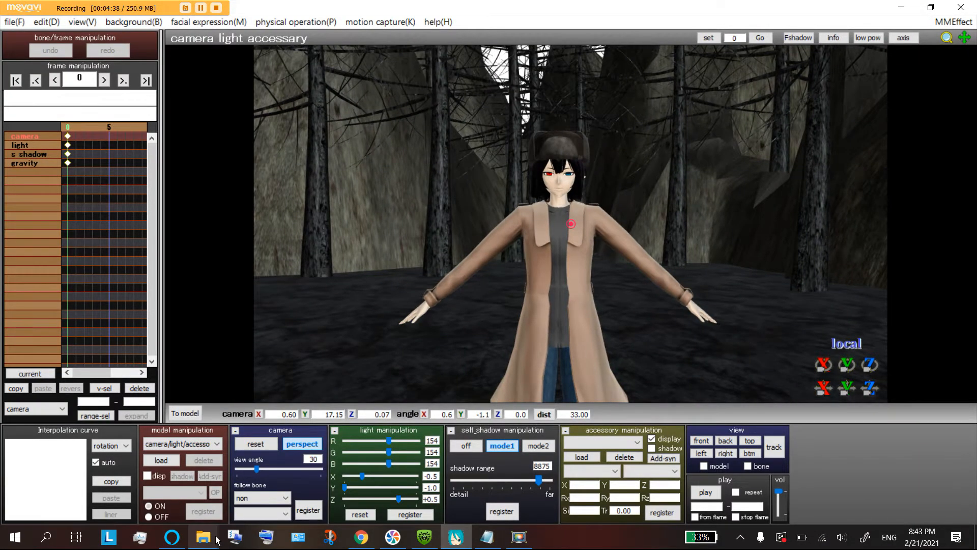
Step: Switch to the Effects folder in File Explorer and open Effects > 005 CAMERA > CheapLens
mouse_move(217, 539)
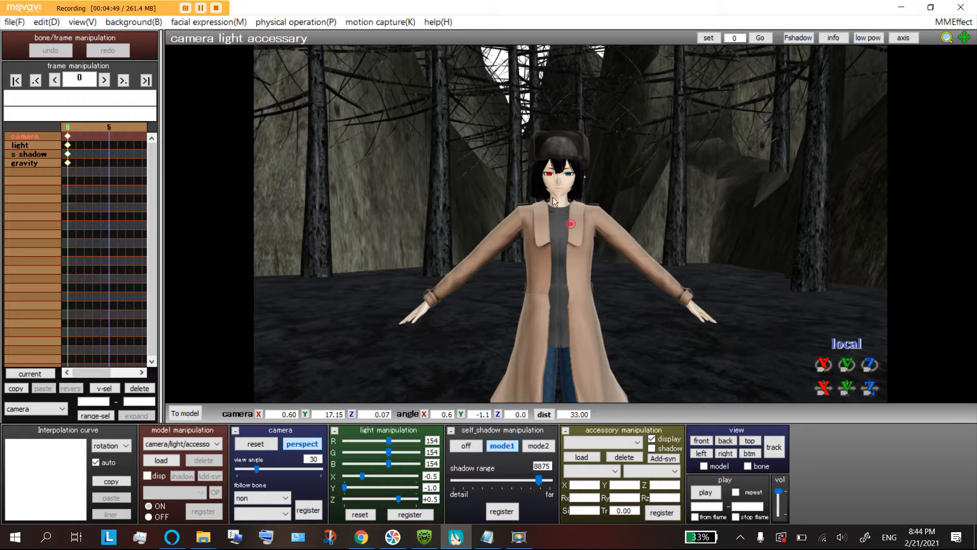
scroll(567, 224, "up", 4)
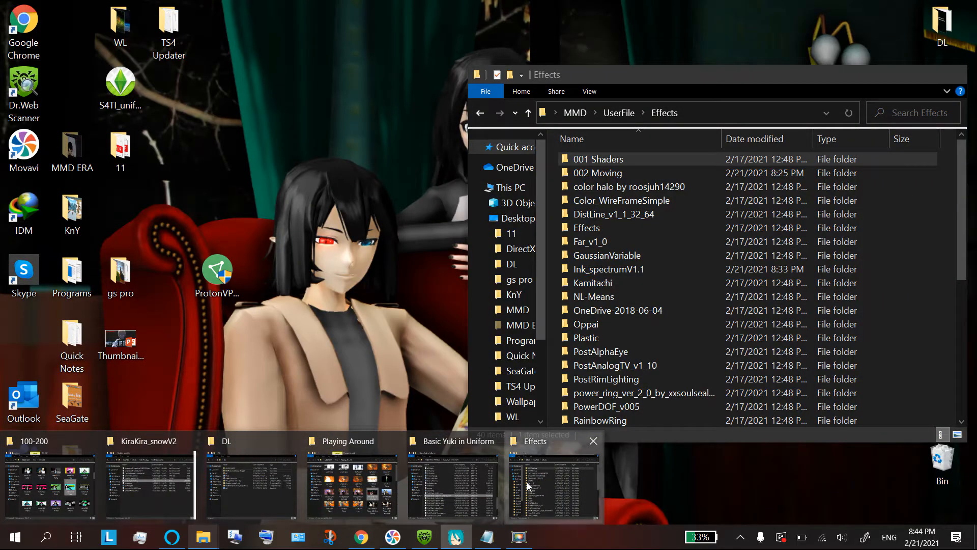
left_click(528, 486)
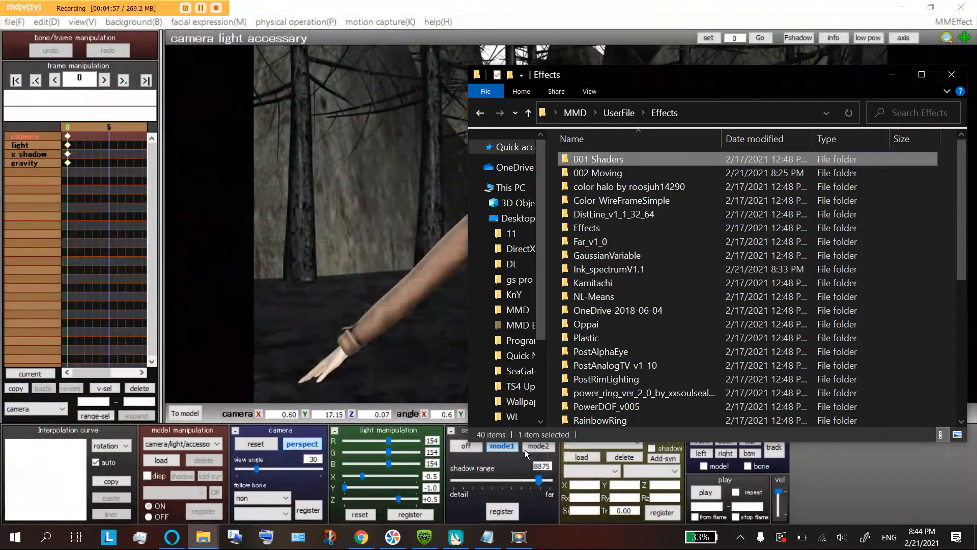
double_click(652, 160)
left_click(665, 112)
double_click(625, 235)
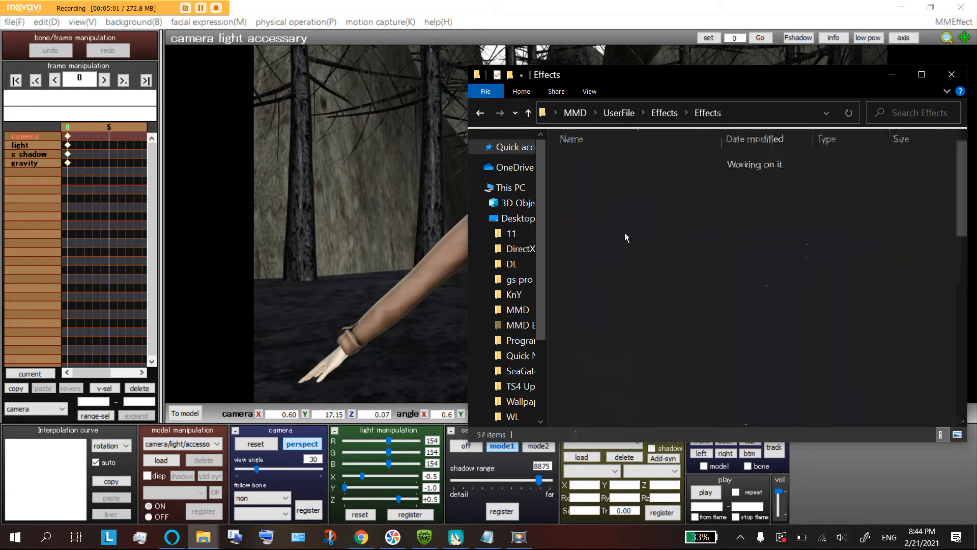
double_click(636, 213)
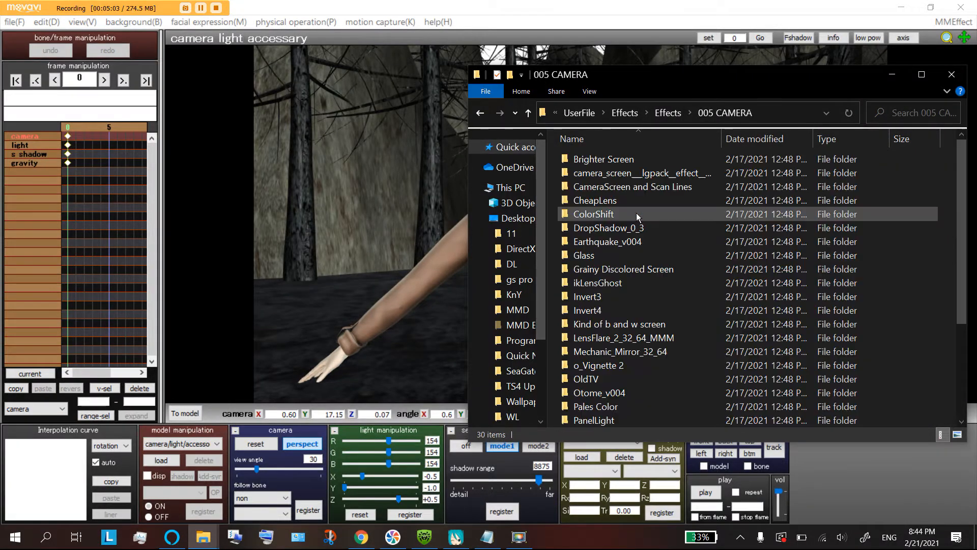
double_click(604, 200)
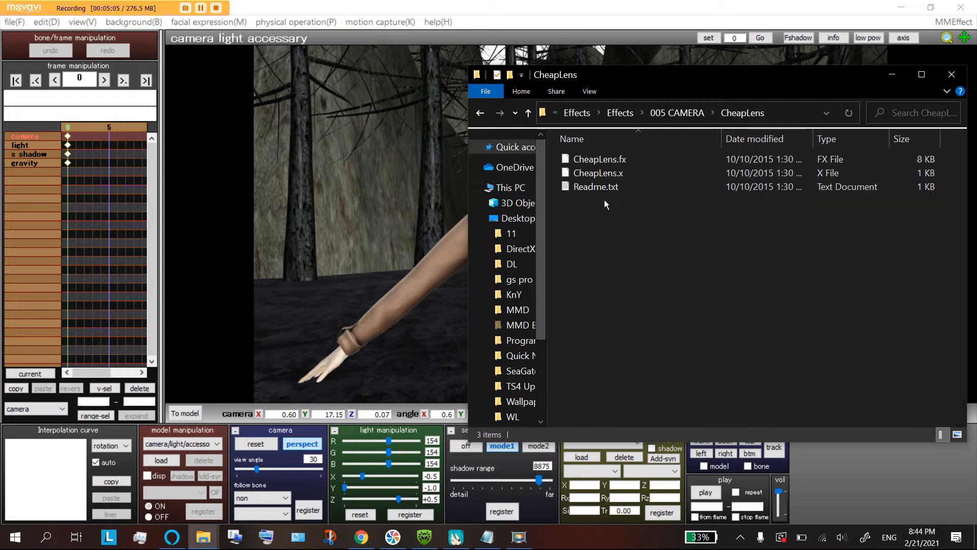
Step: Add CheapLens.x from the CheapLens folder to the MikuMikuDance scene as an accessory
left_click(607, 175)
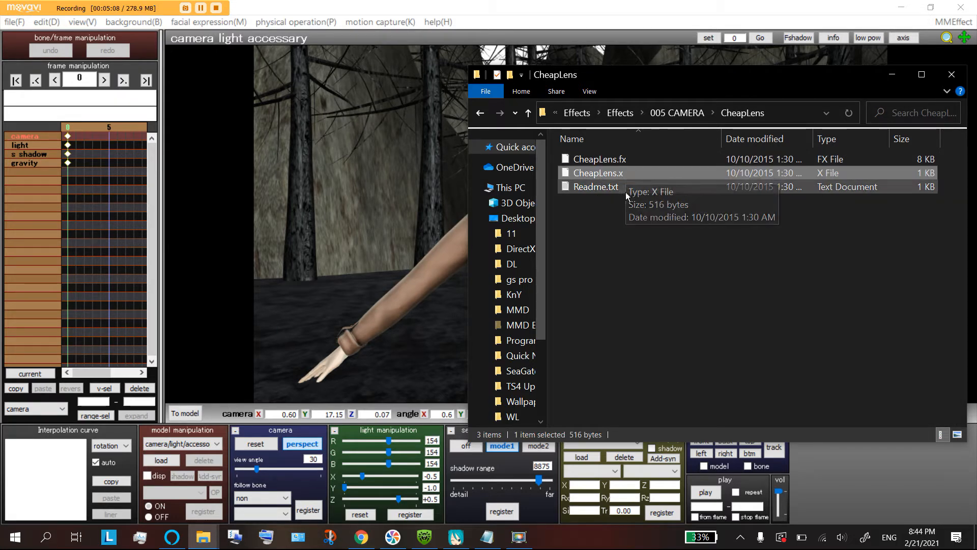
left_click(585, 457)
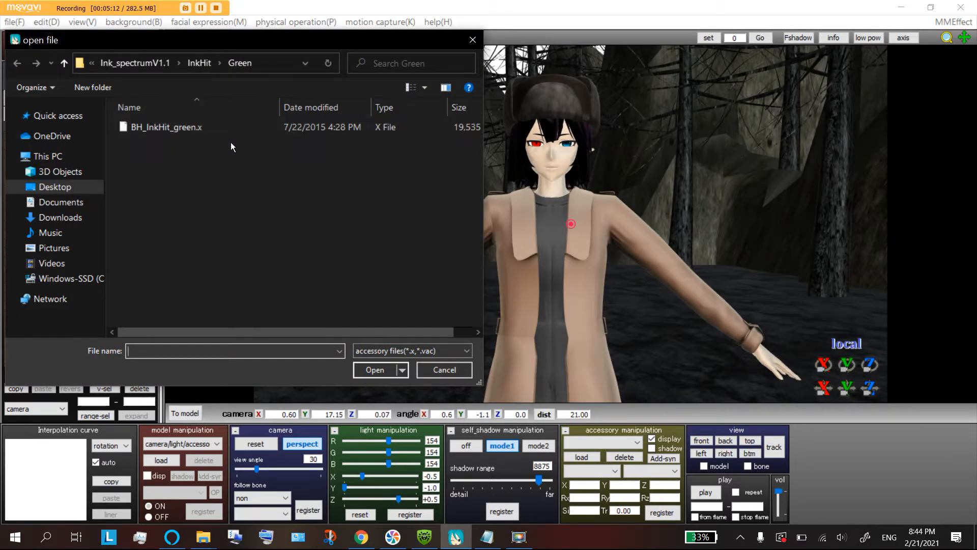
left_click(444, 369)
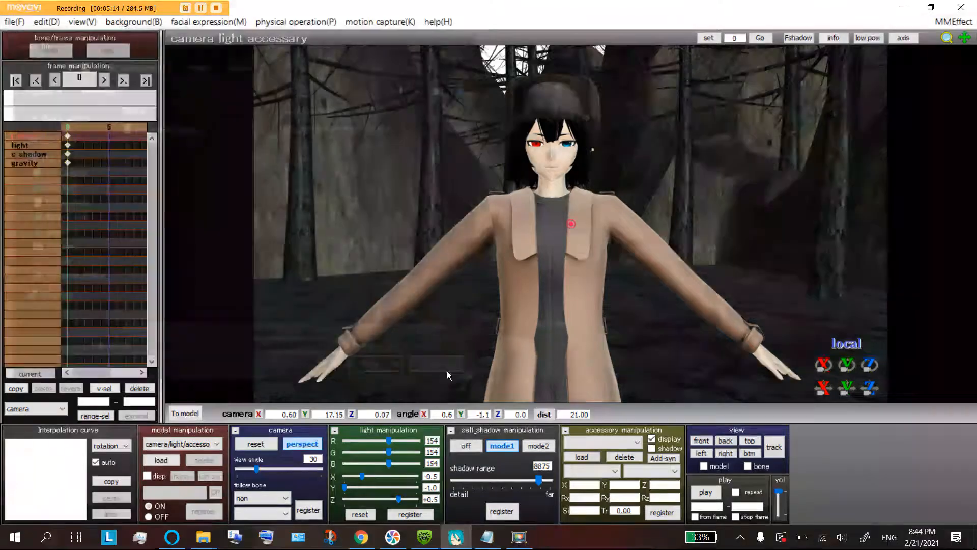
mouse_move(203, 536)
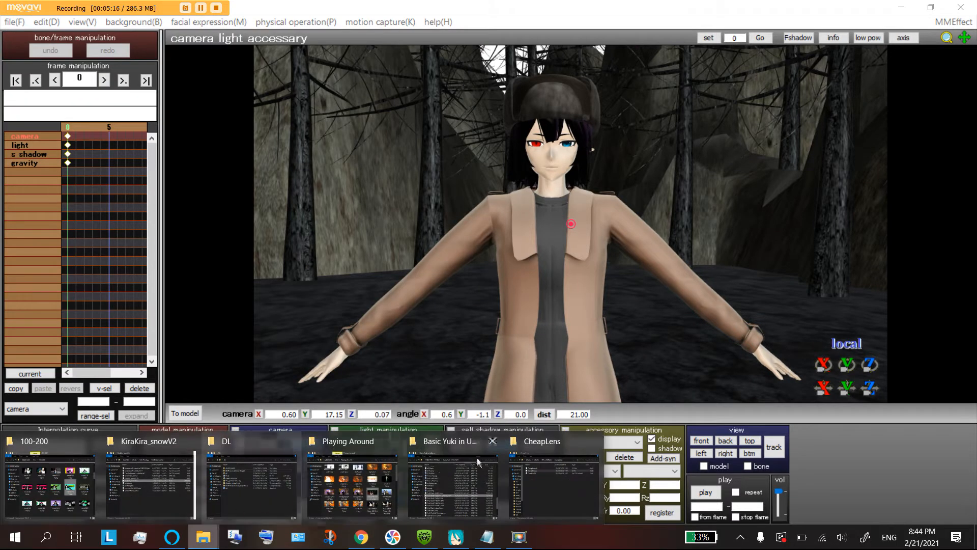
left_click(568, 454)
left_click_drag(601, 173, 306, 215)
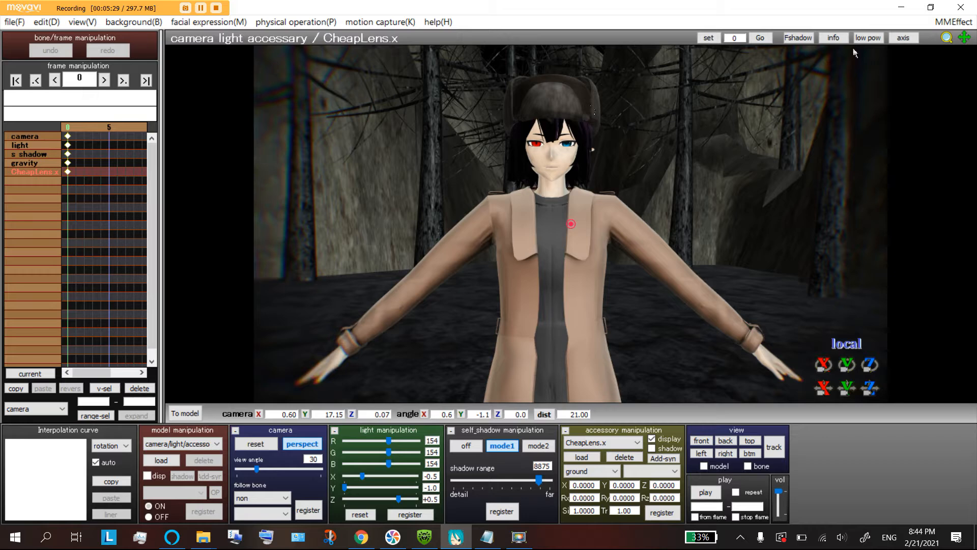
Step: Set the Tr value of the CheapLens.x accessory to 0
left_click(966, 24)
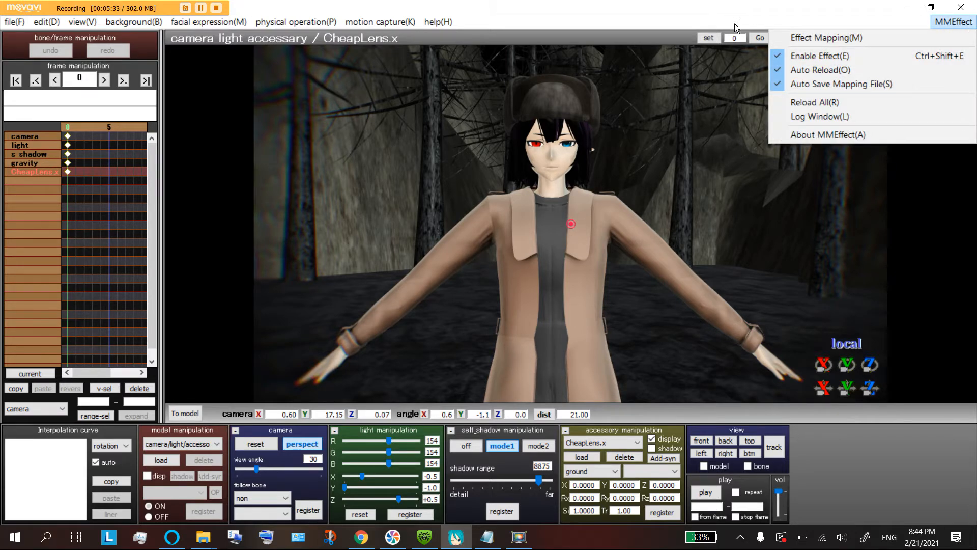
left_click(671, 74)
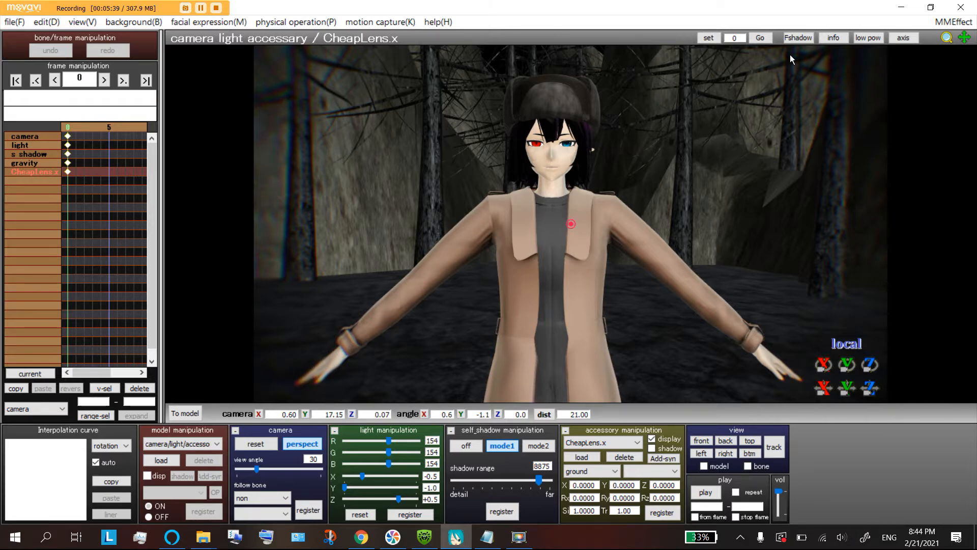
left_click(638, 509)
type("0.")
key("Return")
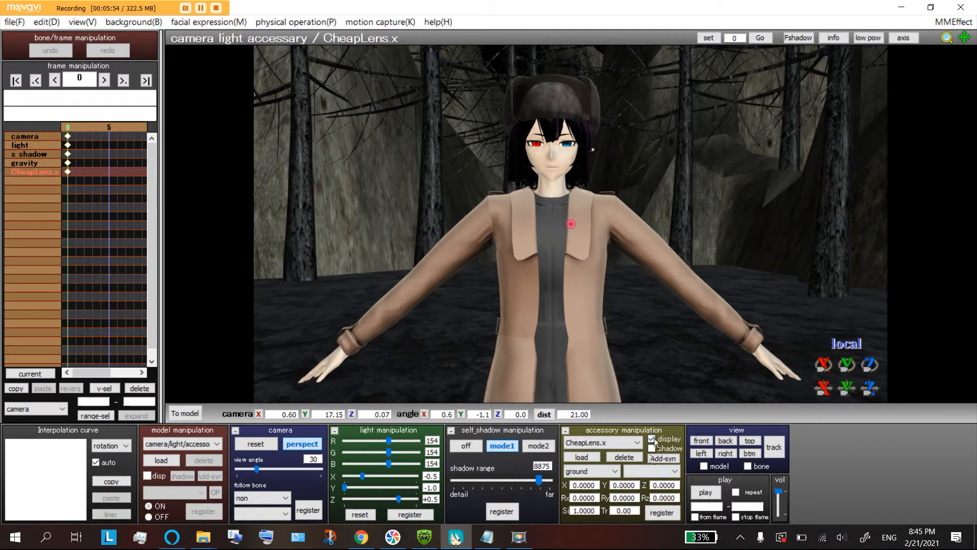
Step: Look up at the sky behind the model and compare the scene with the CheapLens.x display switched off and on
scroll(673, 290, "down", 4)
right_click_drag(672, 290, 642, 243)
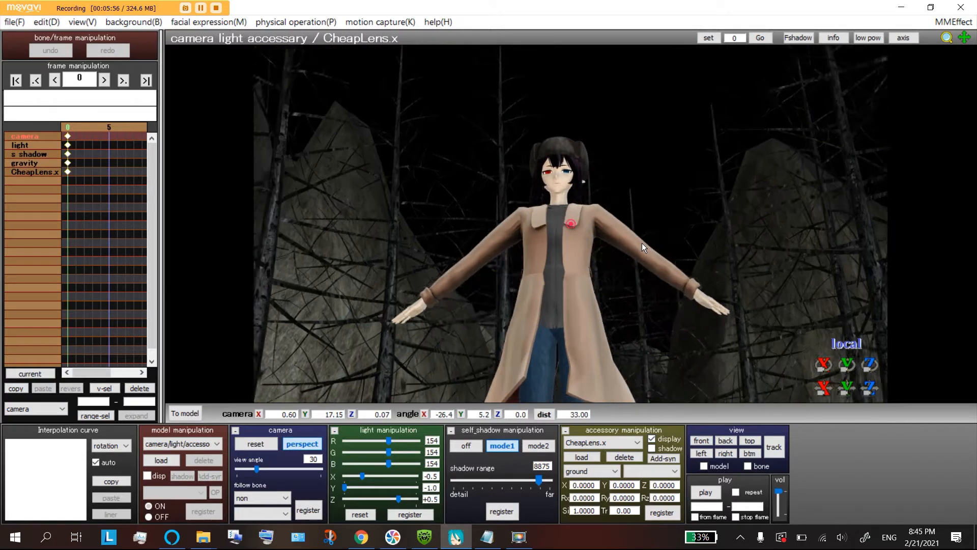
left_click(652, 439)
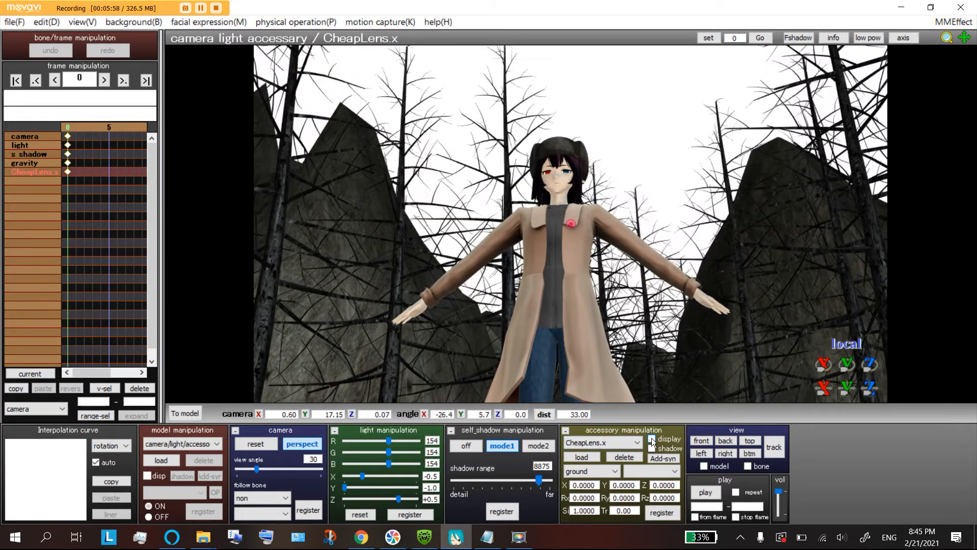
left_click(653, 440)
right_click_drag(603, 286, 601, 204)
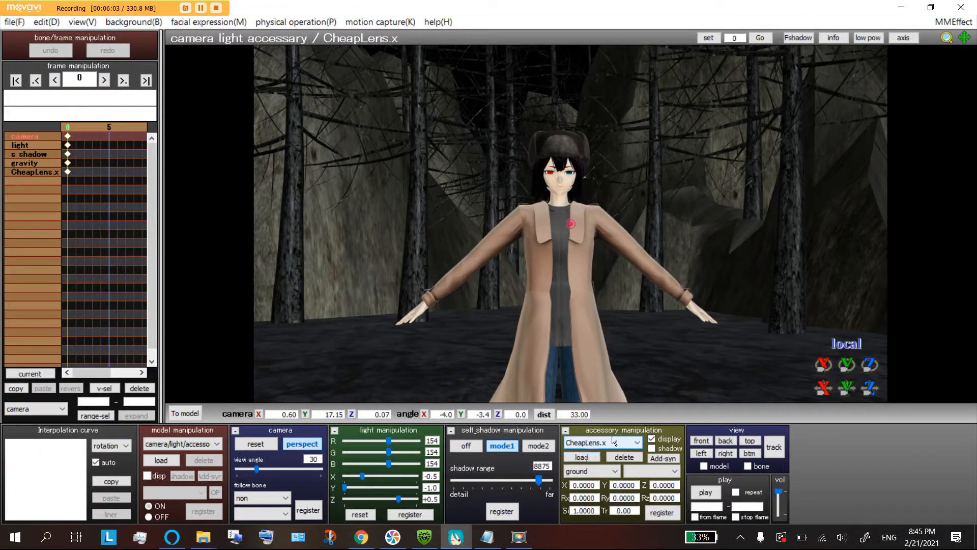
Step: Load the accessory Dome_TB303.x from BackGround > 0013 Skydome > Sunset and Sea Skydome
left_click(591, 454)
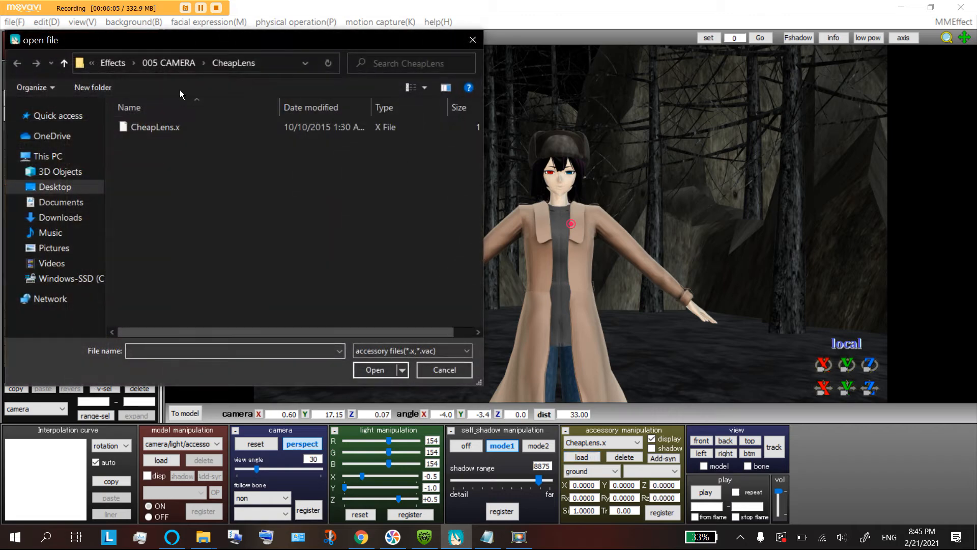
left_click(94, 66)
left_click(109, 97)
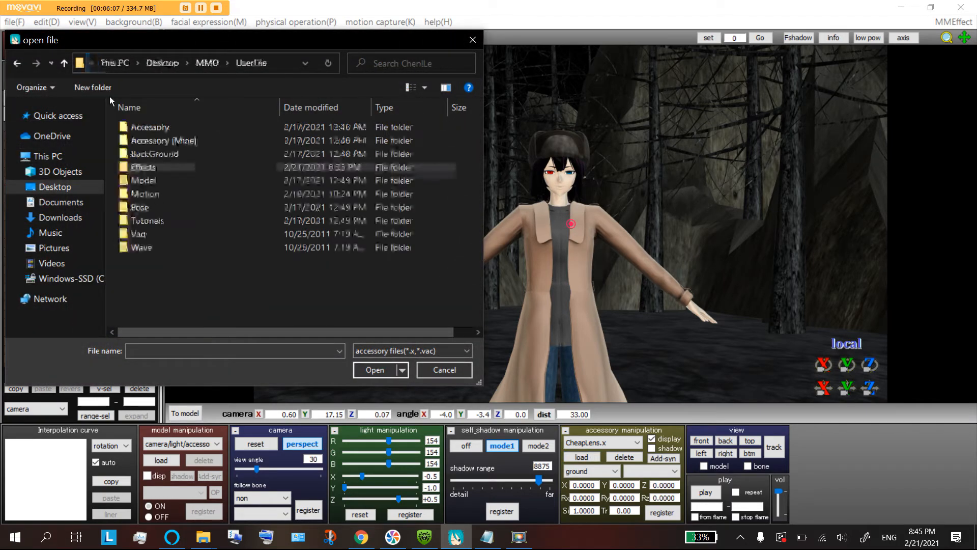
double_click(167, 148)
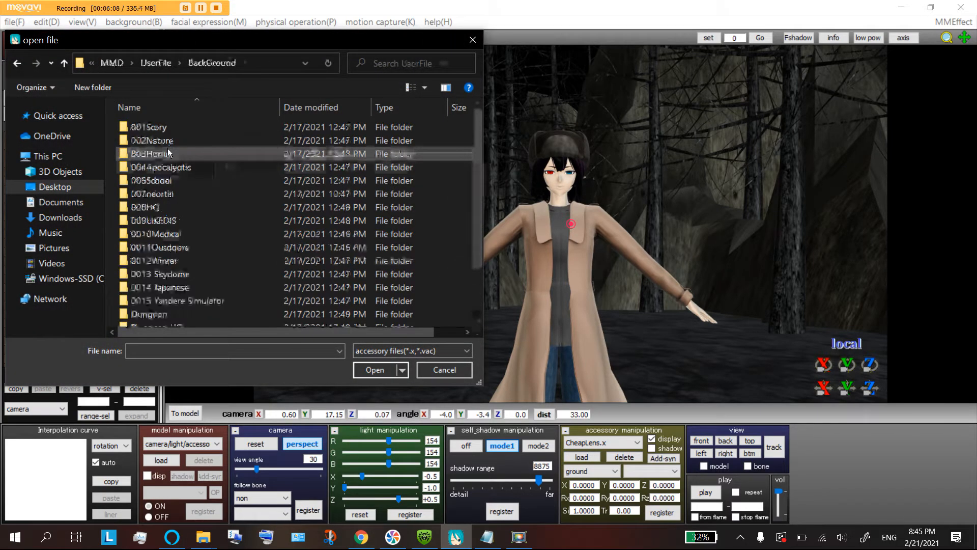
double_click(214, 276)
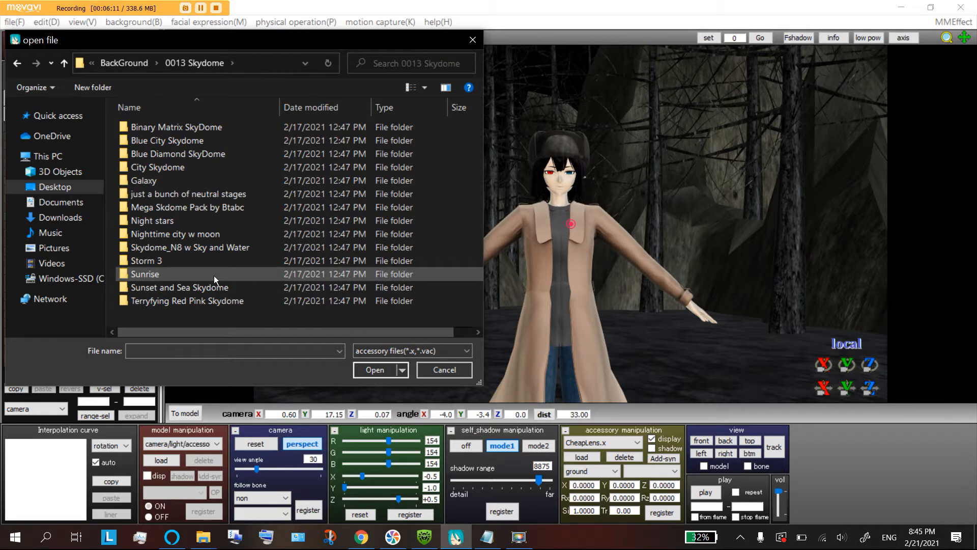
double_click(211, 286)
double_click(188, 153)
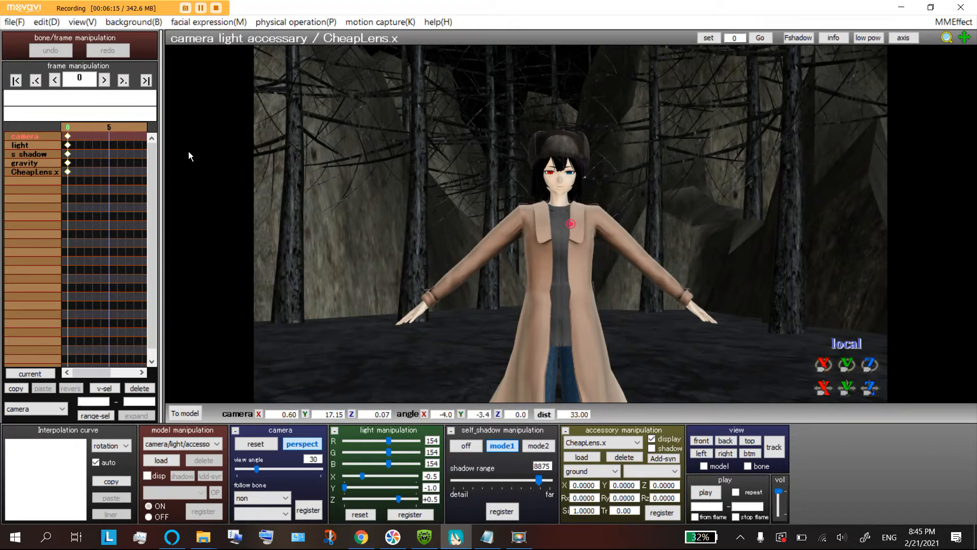
Step: Select the CheapLens.x accessory, set its Tr value to 0.5 and register it at frame 0
mouse_move(530, 225)
right_mouse_down()
mouse_move(516, 205)
mouse_move(523, 222)
right_mouse_up()
left_click(612, 443)
left_click(590, 452)
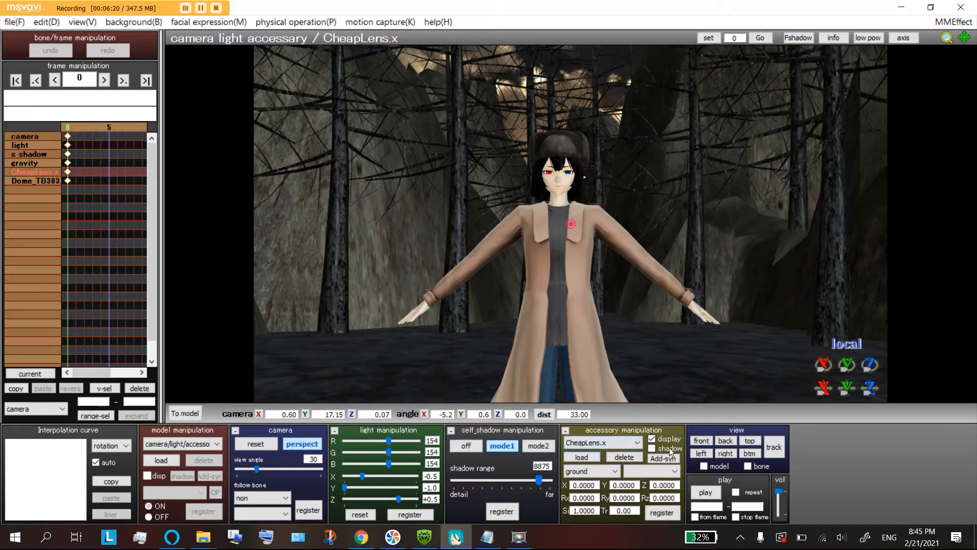
double_click(624, 510)
type("0.5")
key("Return")
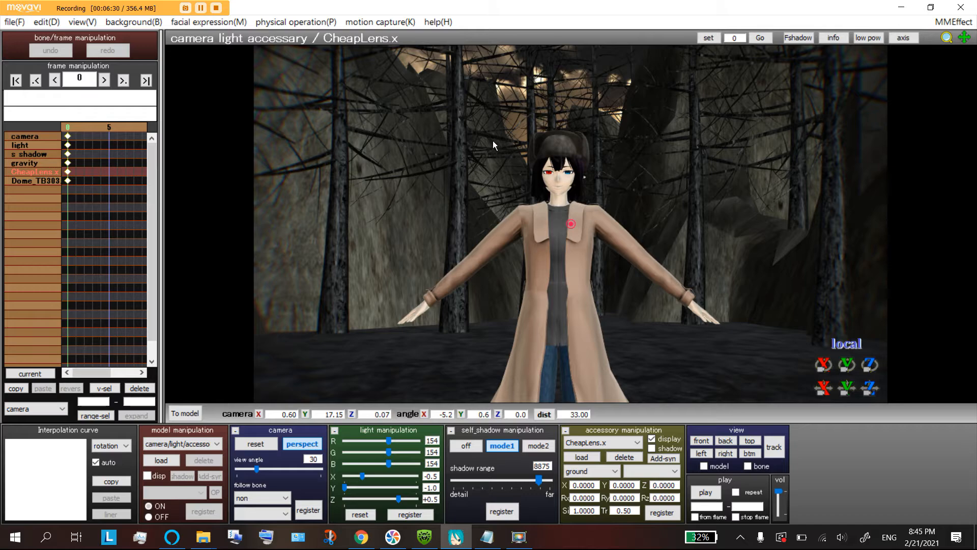
left_click(657, 517)
Step: Reframe the camera closer on Yuki's head and upper body and register the CheapLens.x accessory again
scroll(597, 190, "up", 4)
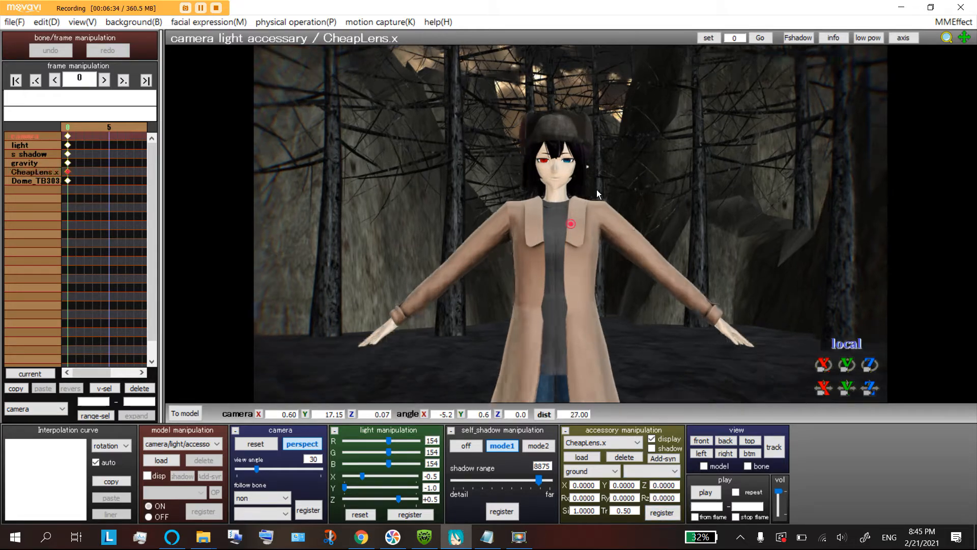
middle_click_drag(594, 167, 613, 180)
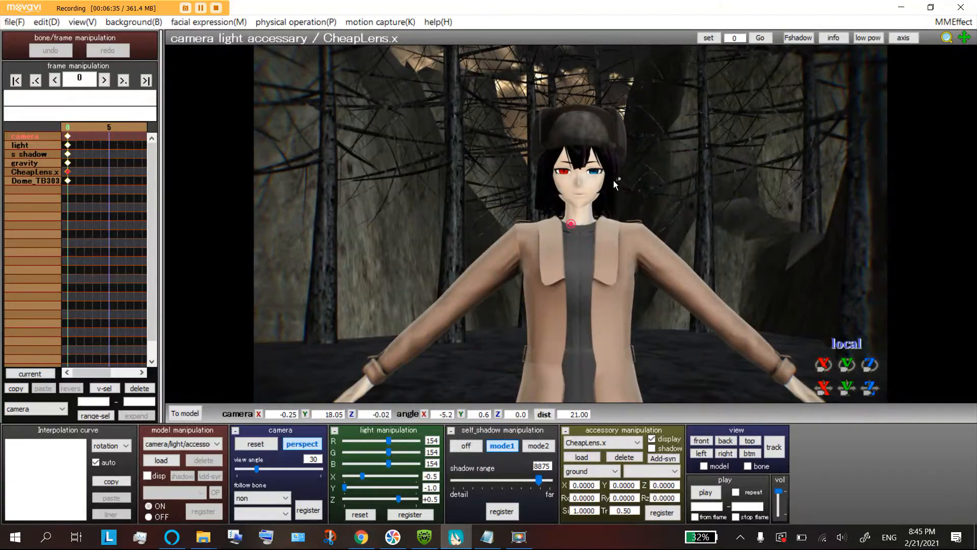
right_click_drag(614, 180, 615, 186)
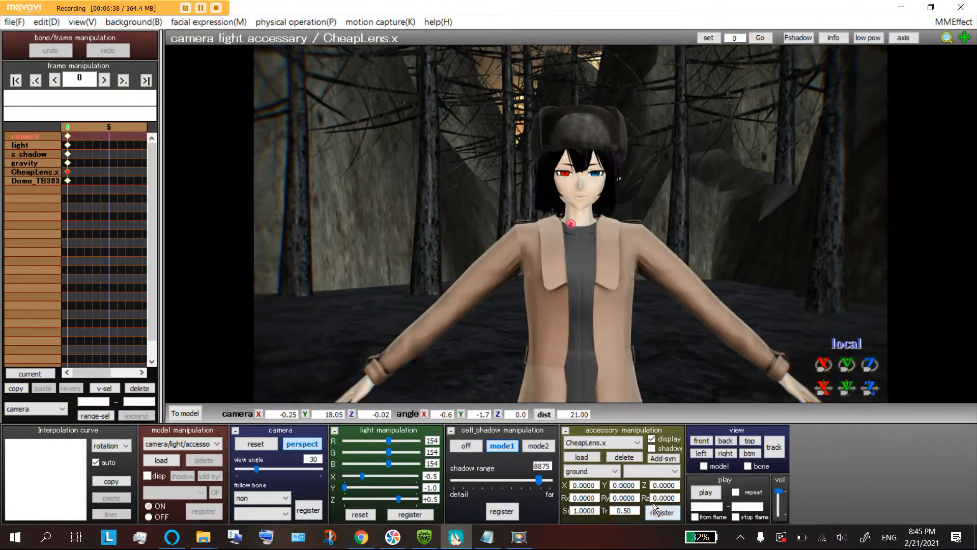
left_click(657, 518)
left_click(68, 139)
Step: Review the Yuki Basic Cloth3 entry in the effect mapping and leave the mapping without changes
left_click(939, 23)
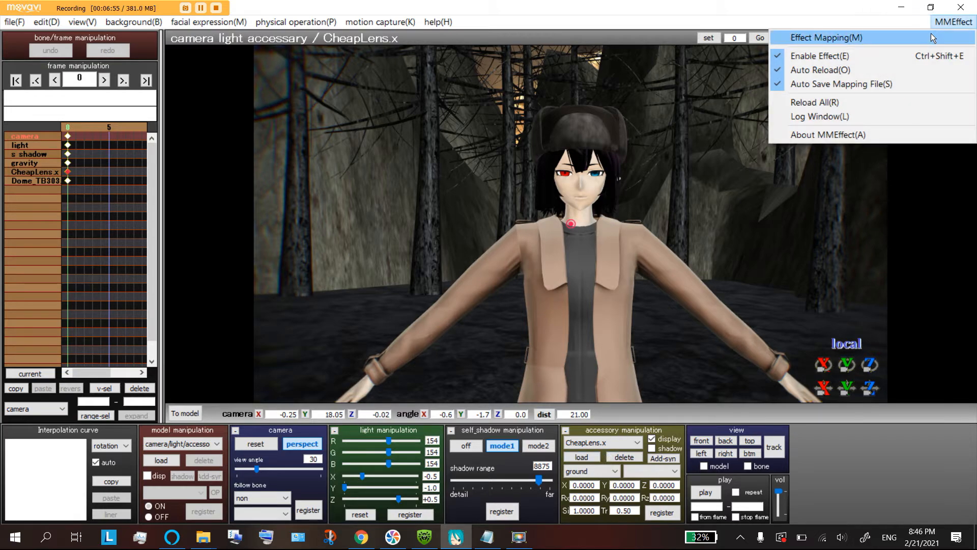
left_click(931, 33)
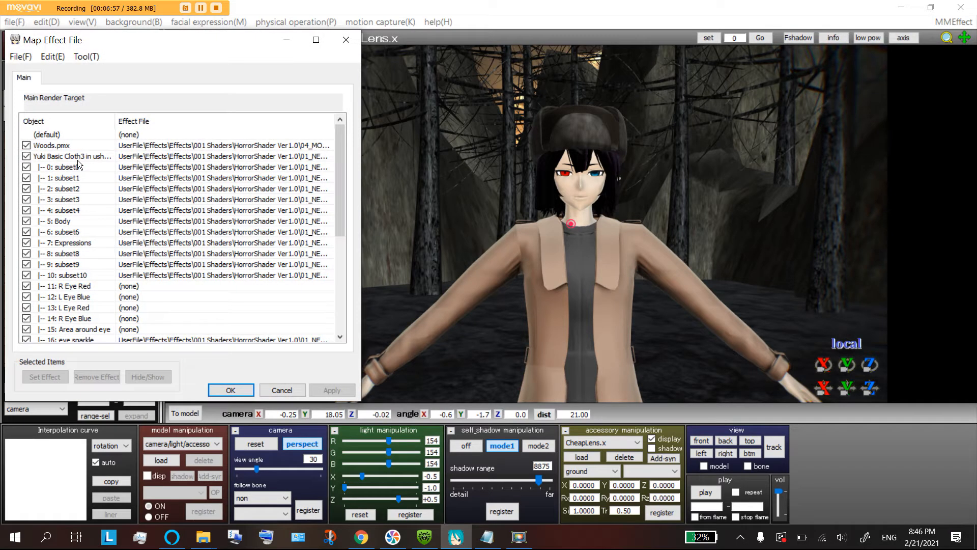
left_click(78, 157)
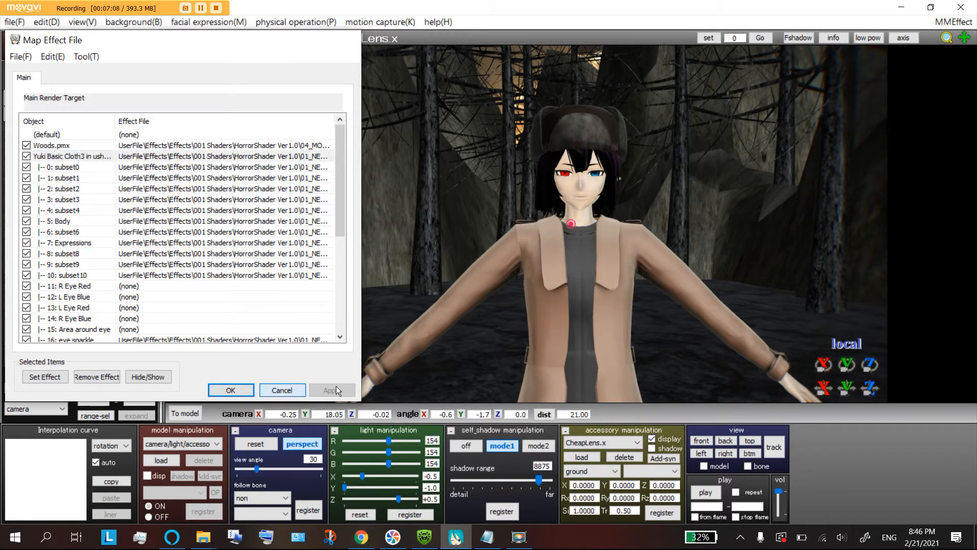
left_click(277, 389)
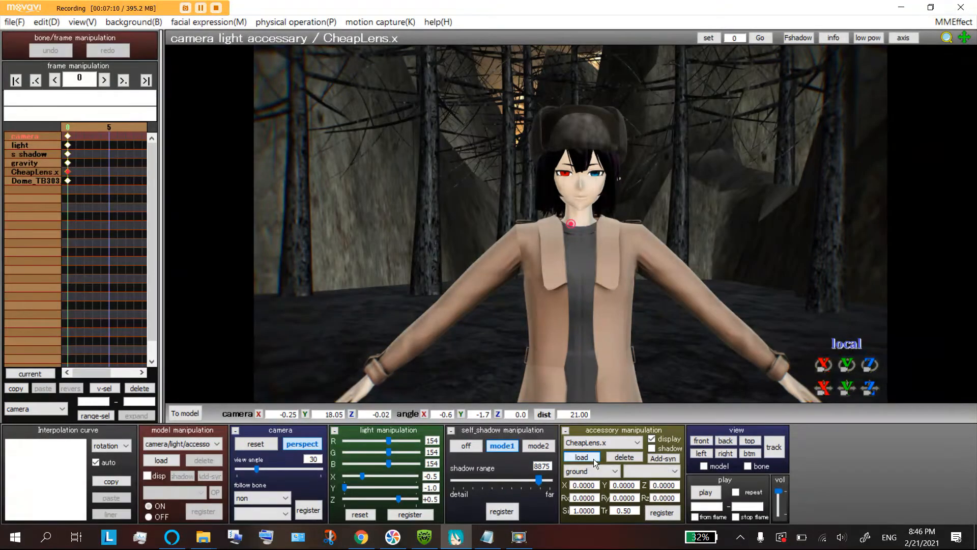
Step: Load the cracked-glass accessory 4color.x from UserFile > Effects > Effects > 005 CAMERA > Glass
left_click(593, 458)
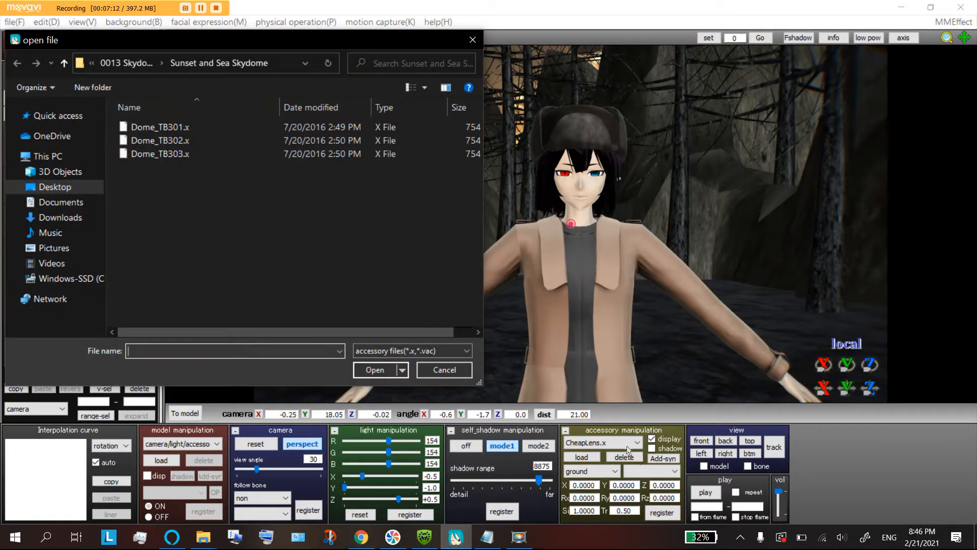
left_click(94, 69)
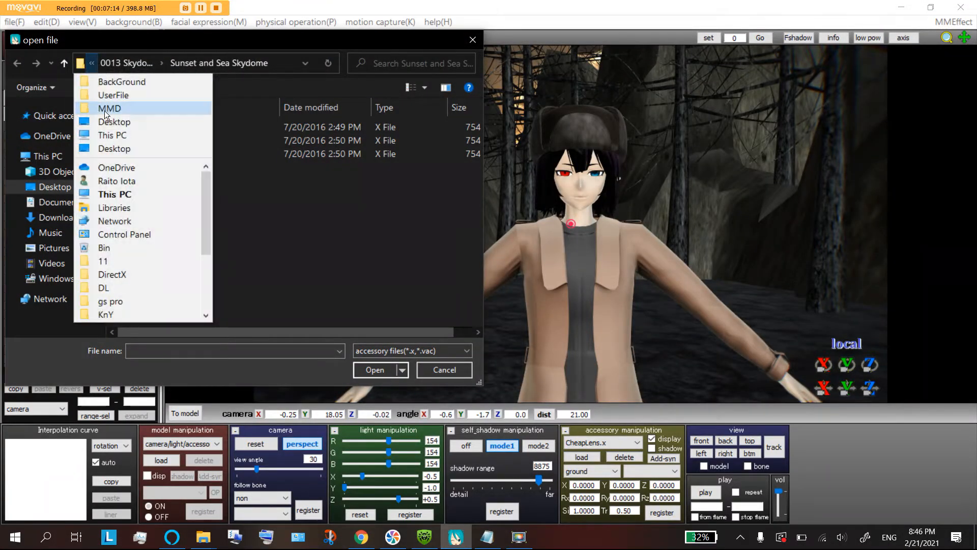
left_click(137, 93)
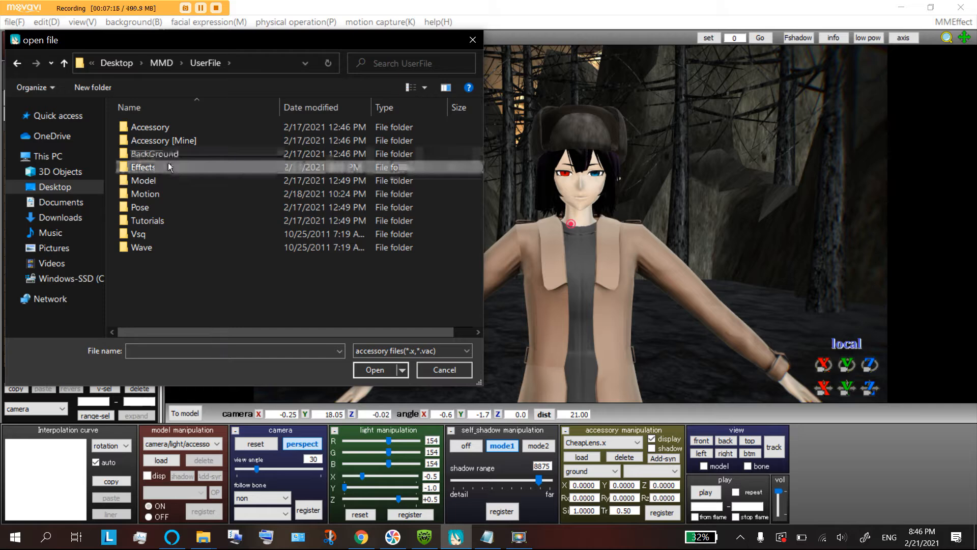
double_click(168, 166)
double_click(192, 127)
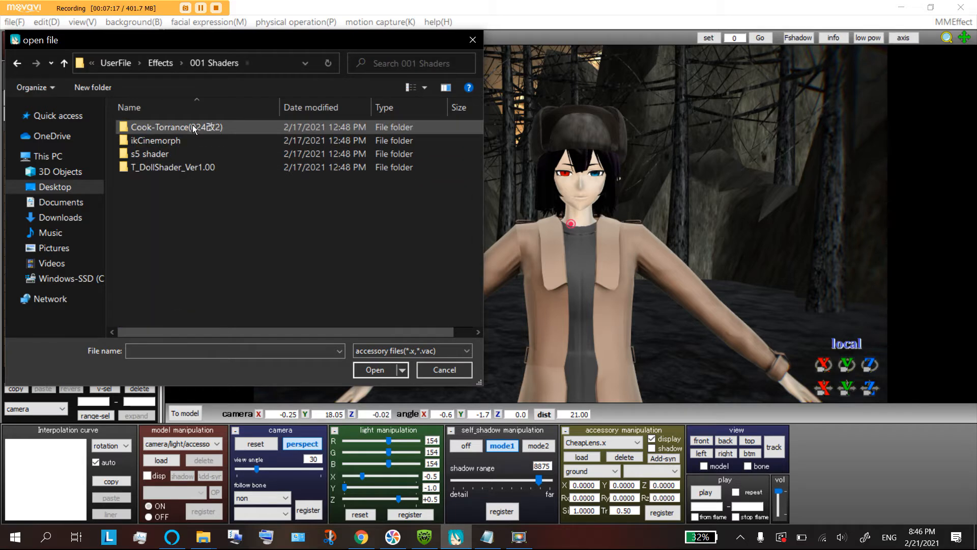
left_click(159, 65)
double_click(181, 191)
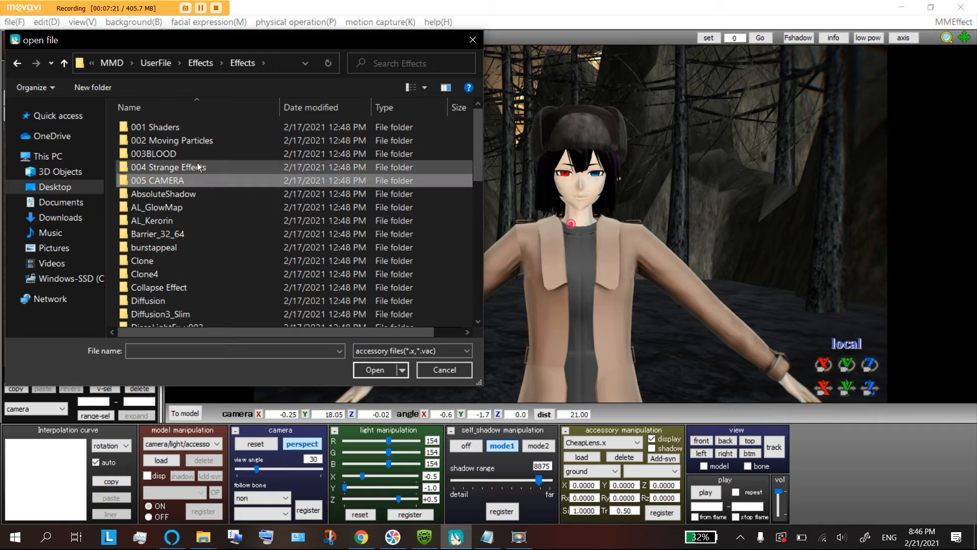
double_click(184, 182)
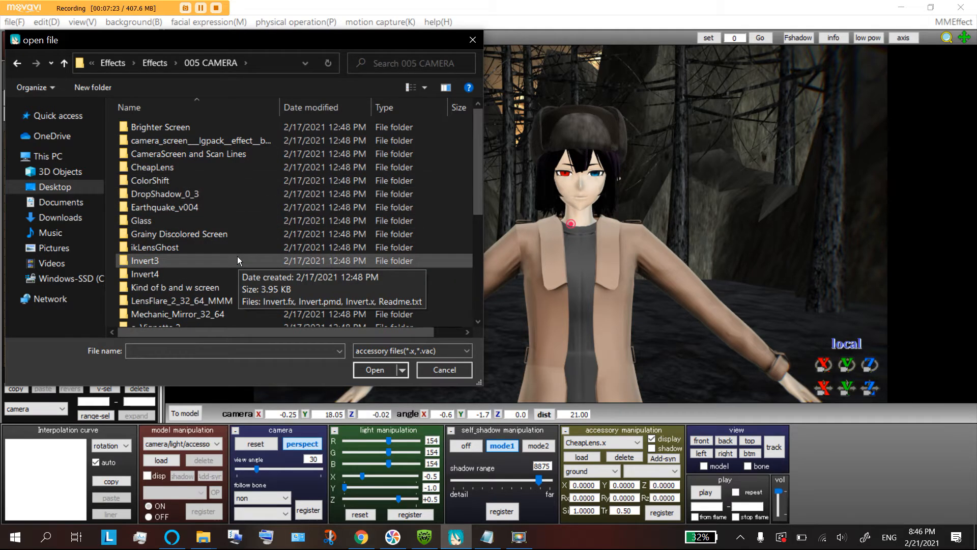
double_click(156, 222)
double_click(166, 130)
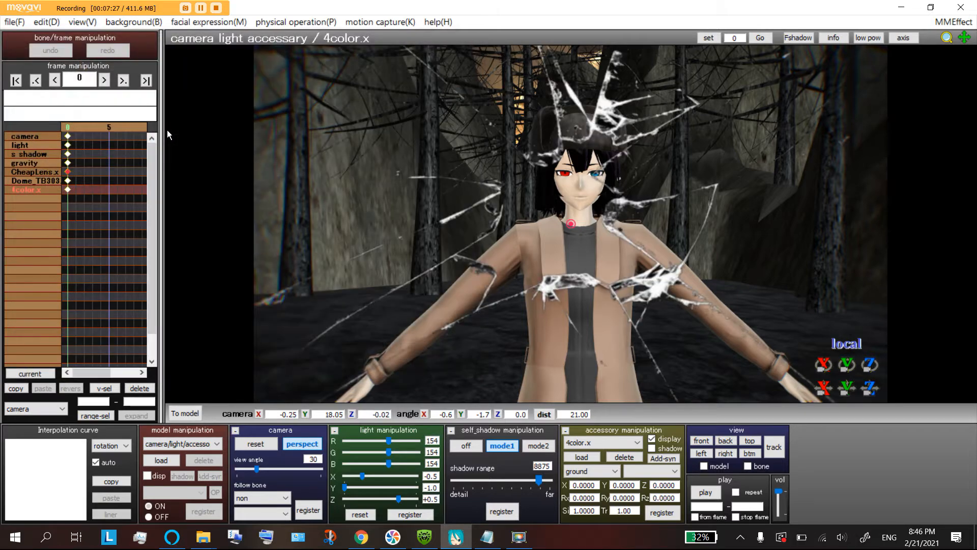
Step: Bring the camera closer to Yuki's face and compare the view with the 4color.x accessory hidden and displayed
middle_click_drag(621, 188, 596, 208)
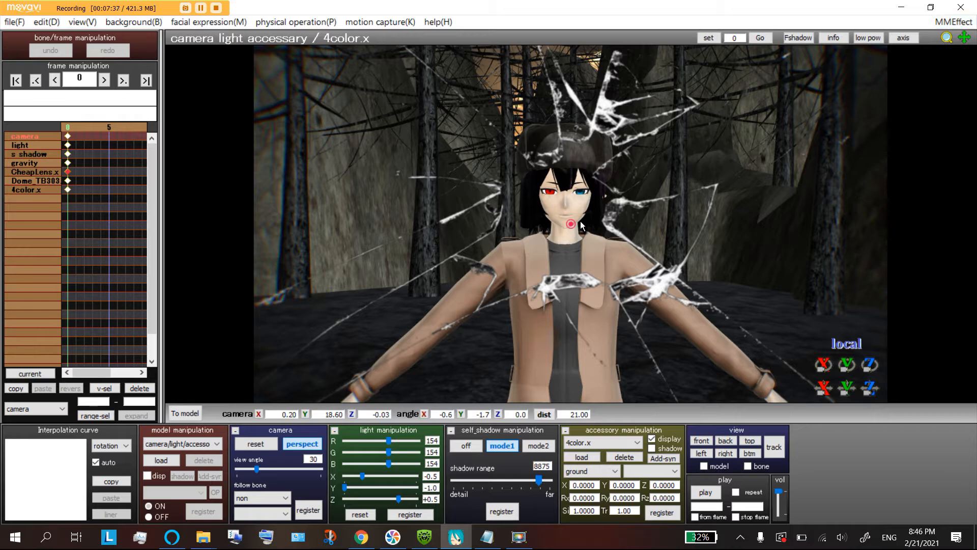
scroll(563, 228, "up", 6)
middle_click_drag(563, 228, 552, 231)
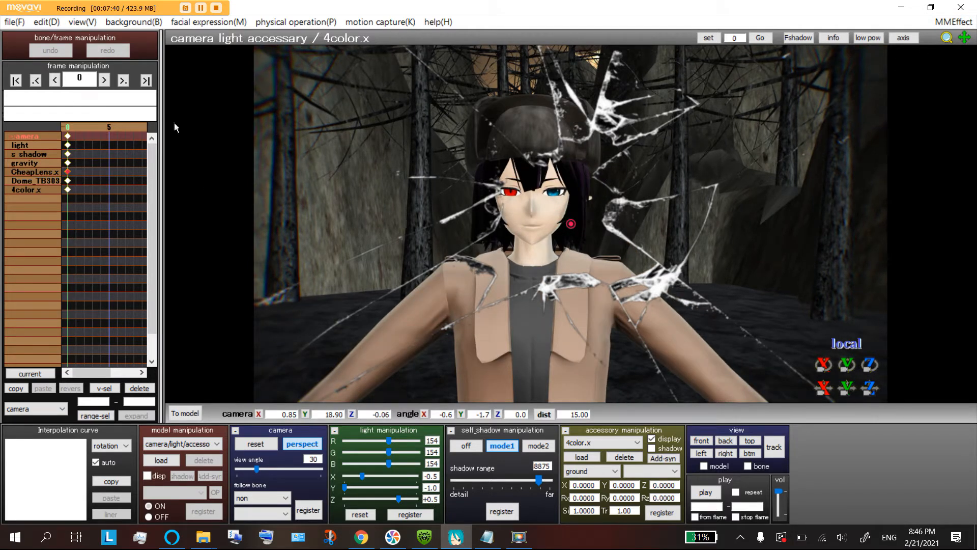
left_click(652, 439)
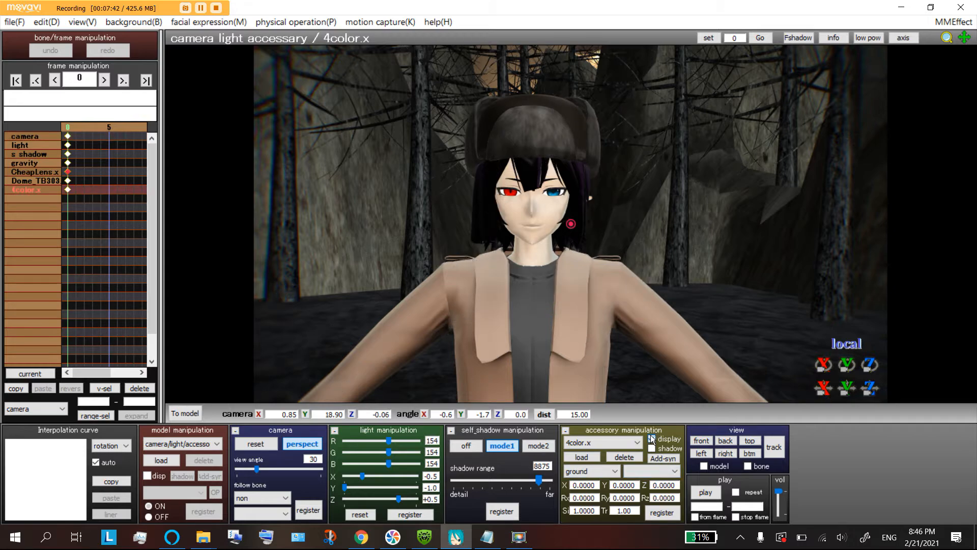
left_click(652, 439)
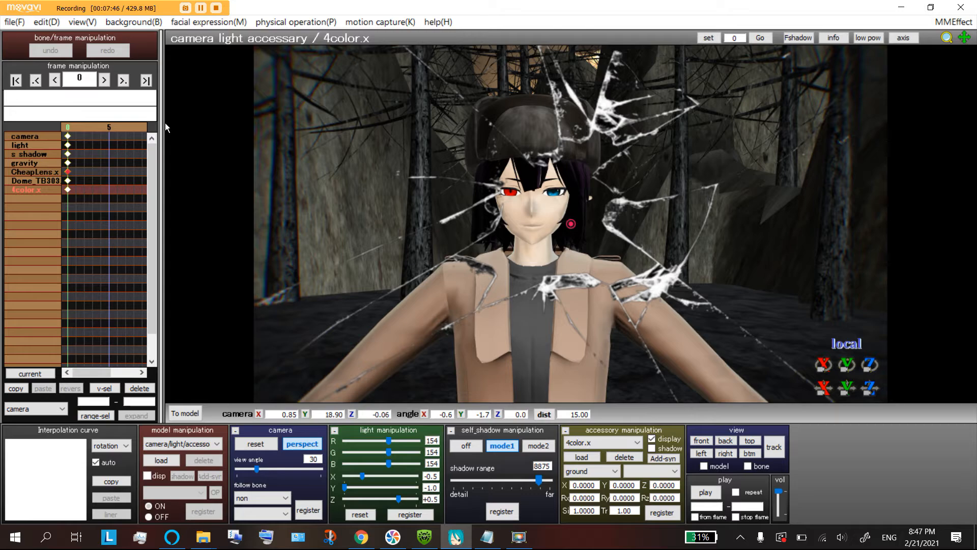
Step: Widen the timeline area, go to frame 120 and register the 4color.x accessory there with its display on
left_click_drag(160, 130, 309, 162)
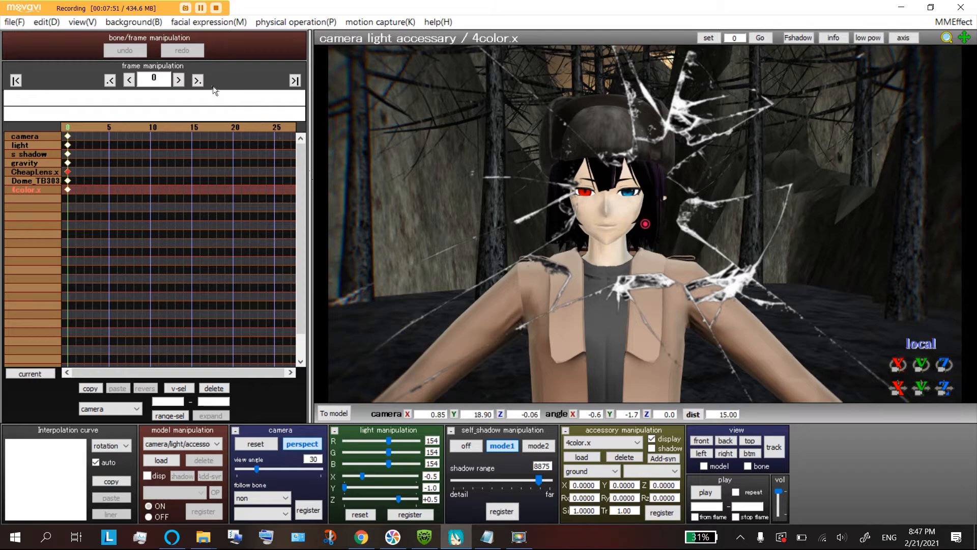
left_click(148, 79)
type("120")
key("Return")
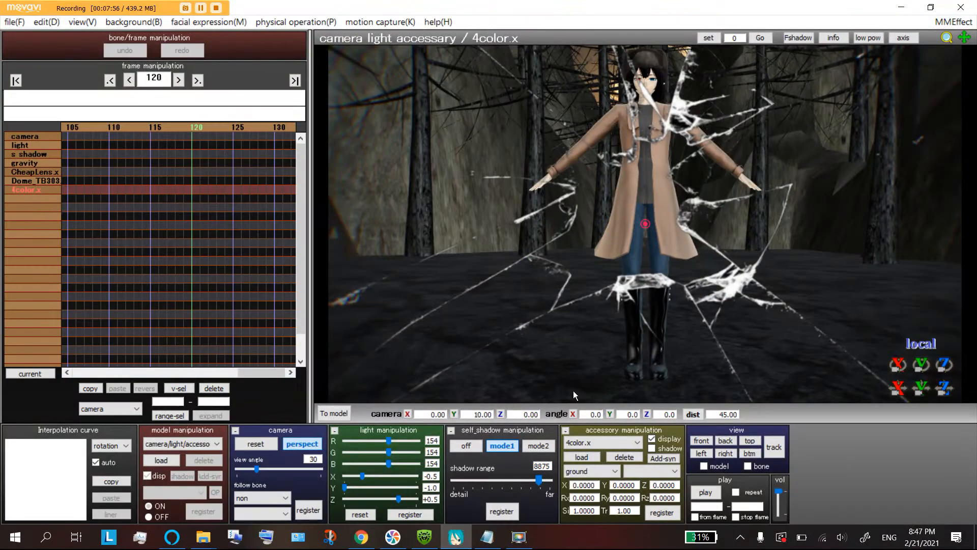
left_click(661, 512)
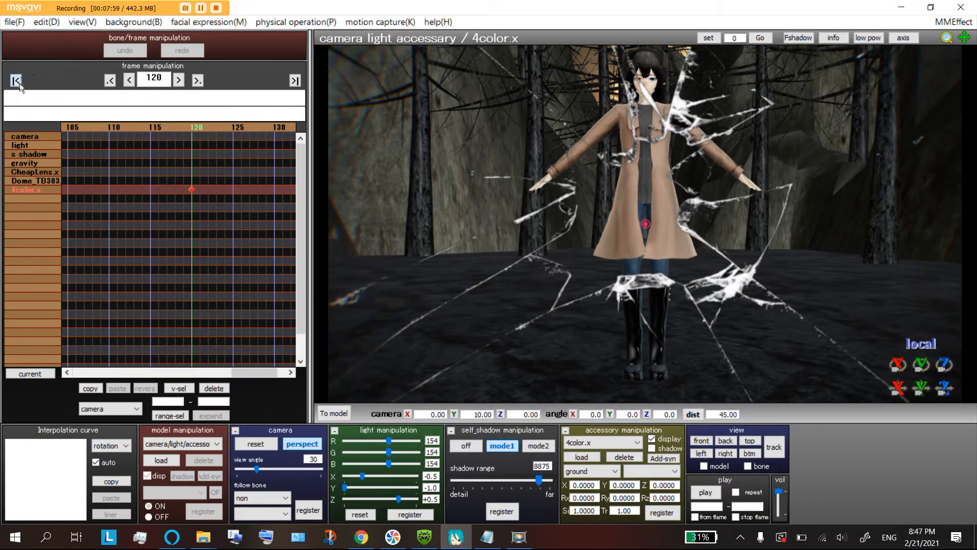
Step: Return to frame 0, turn off the display of 4color.x and register it there
left_click(16, 80)
left_click(16, 80)
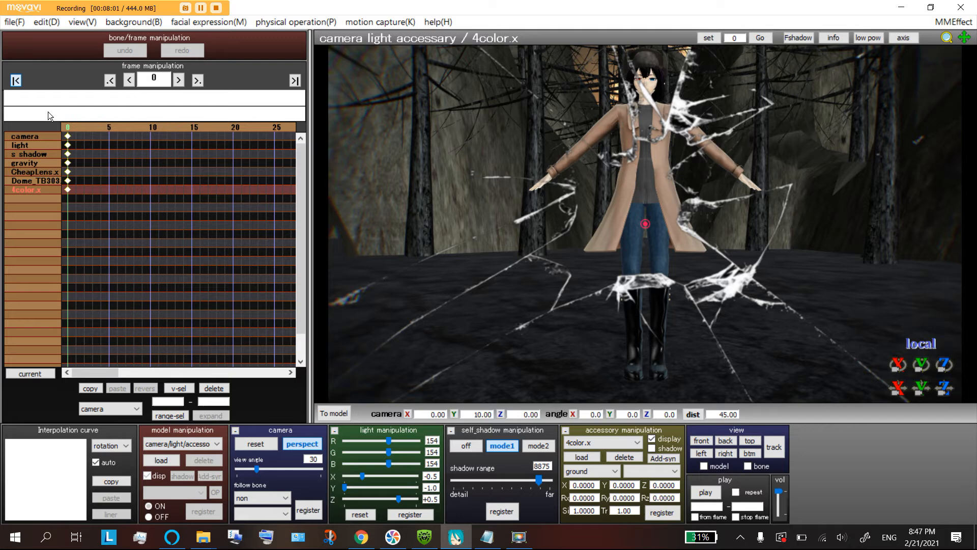
left_click(652, 439)
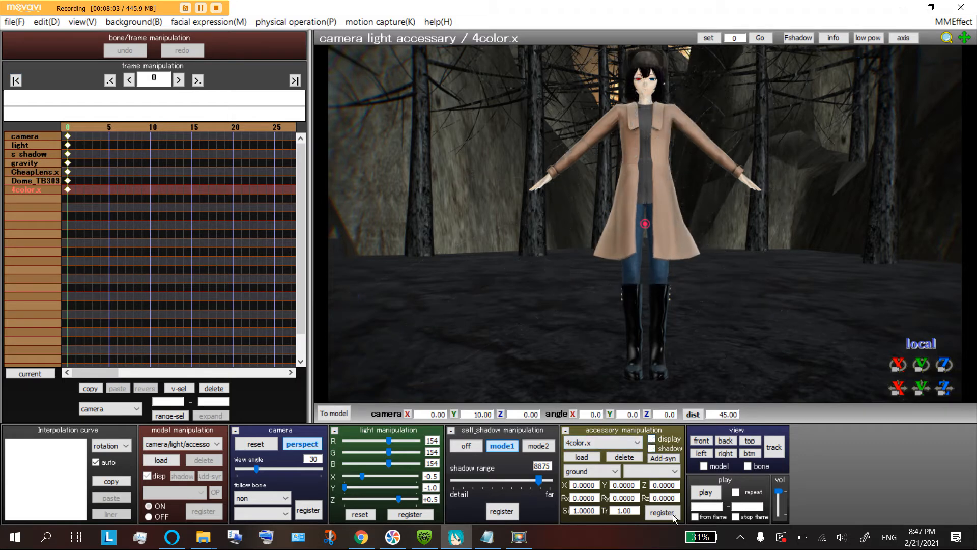
left_click(673, 513)
Step: Set the playback end frame to 150 and play the animation to check the timing of the glass effect
left_click(705, 493)
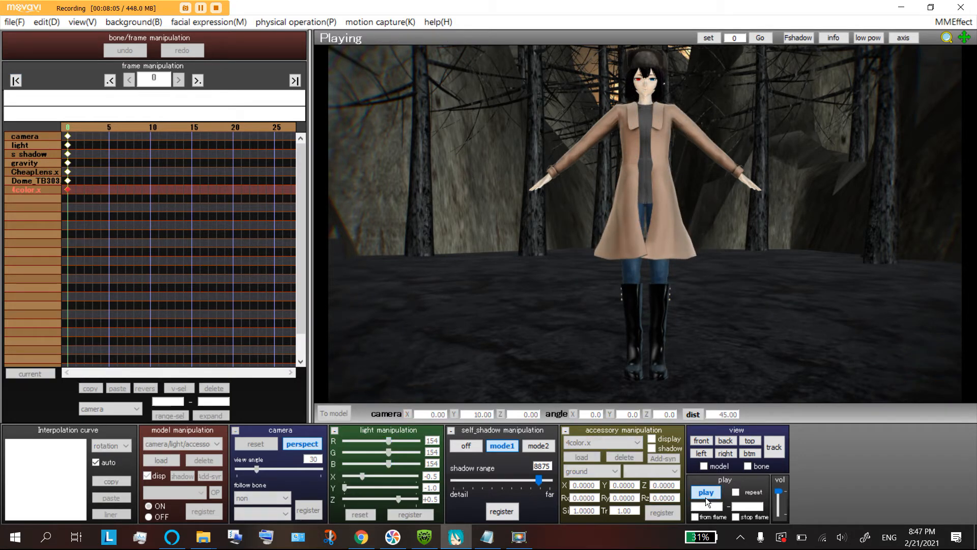
left_click(705, 497)
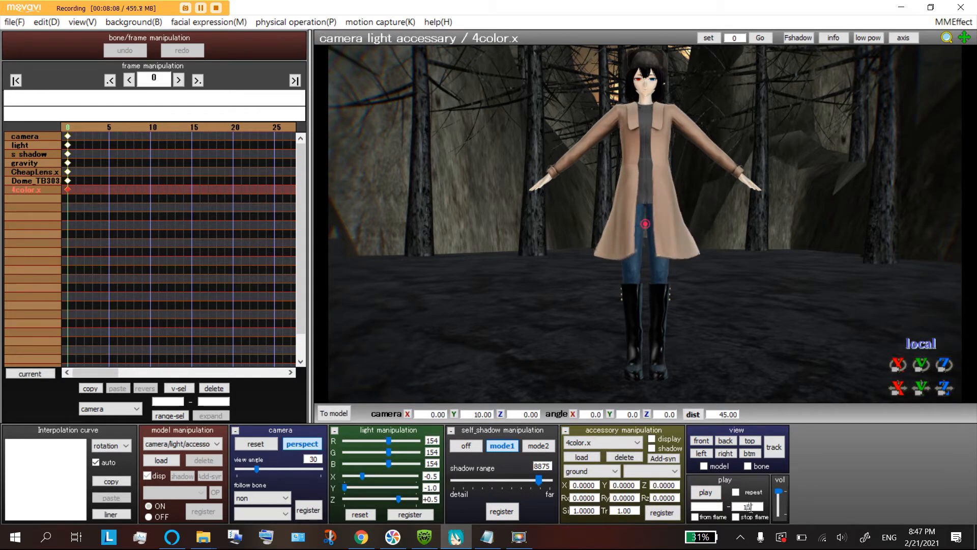
left_click(713, 493)
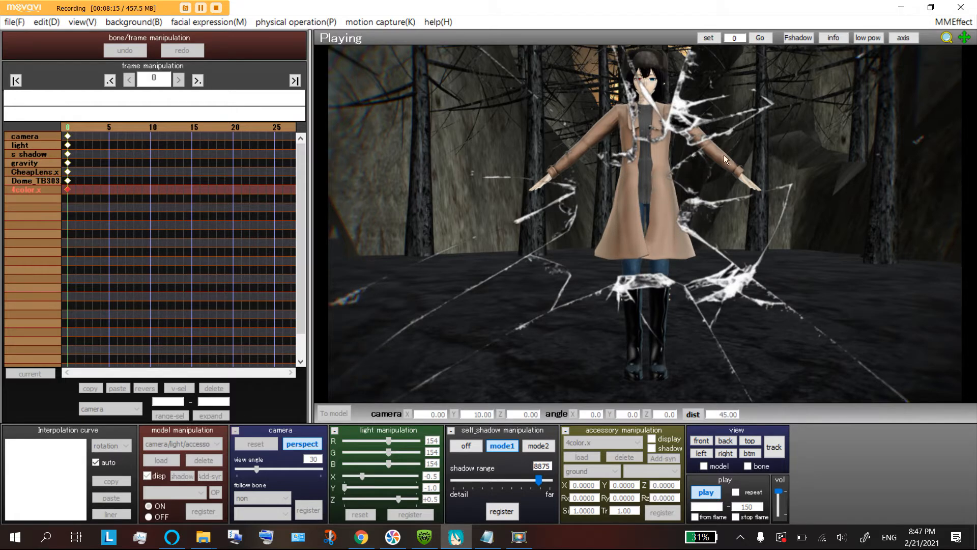
left_click(704, 493)
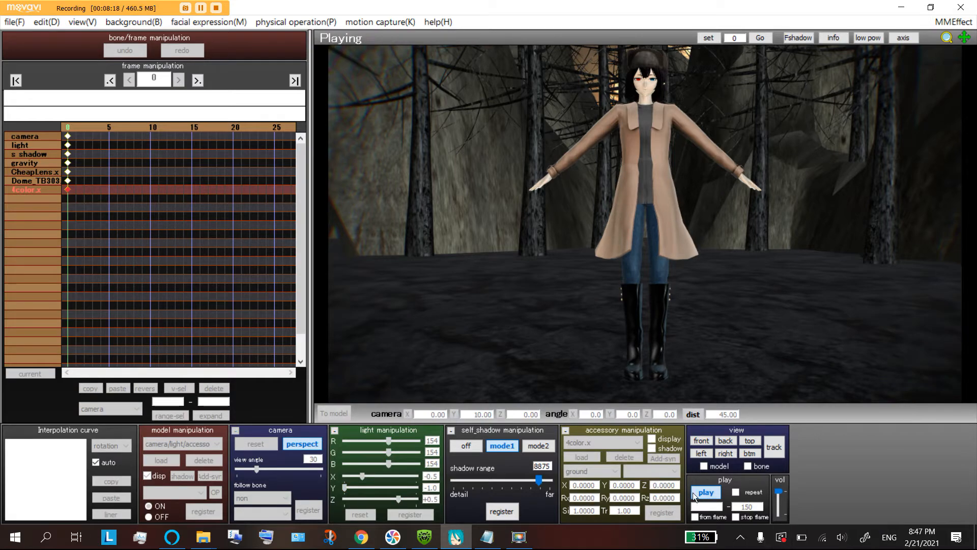
Step: Turn on the information display and play the animation again to check the frame rate
left_click(89, 26)
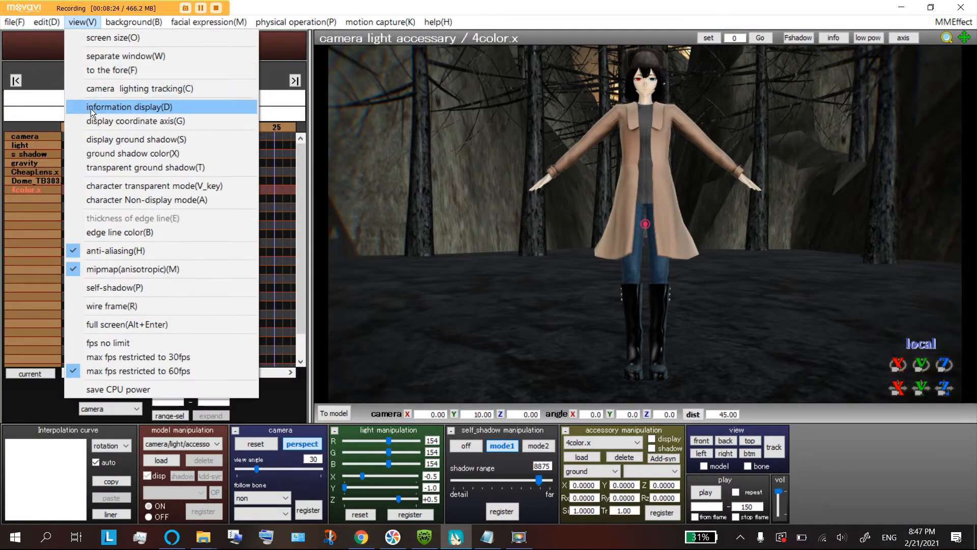
left_click(158, 102)
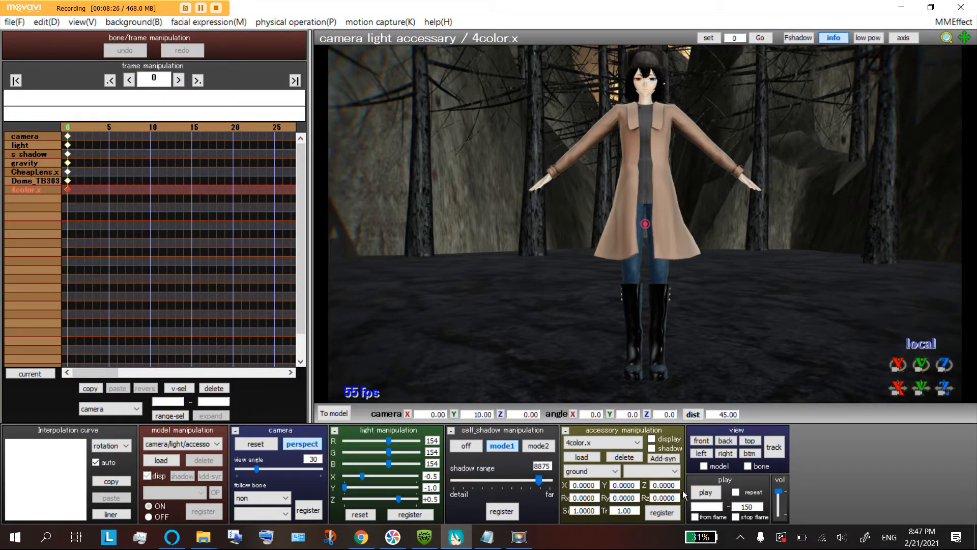
left_click(704, 492)
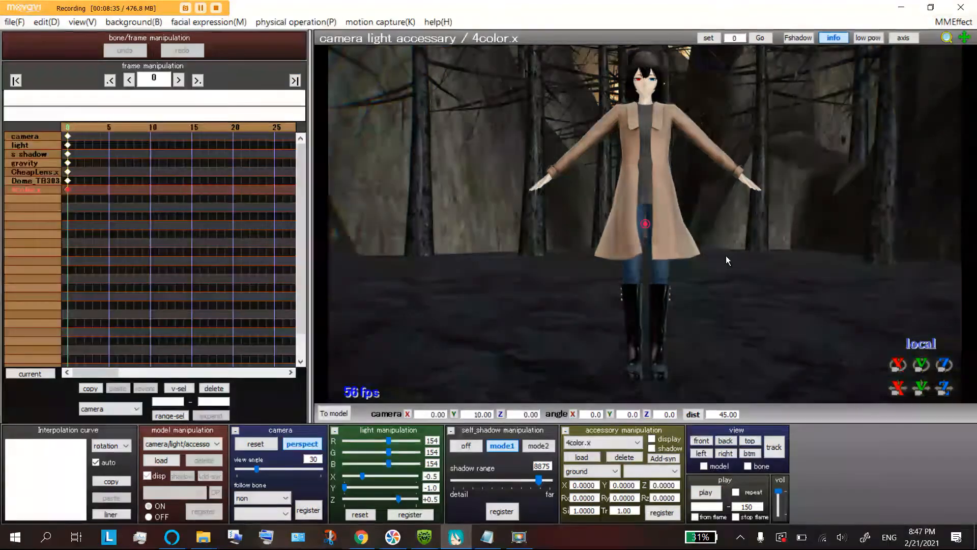
Step: Switch self-shadow to mode2, adjust the shadow range towards far, register it at frame 0 and collapse the self-shadow settings
middle_click_drag(763, 146, 671, 234)
scroll(754, 203, "up", 2)
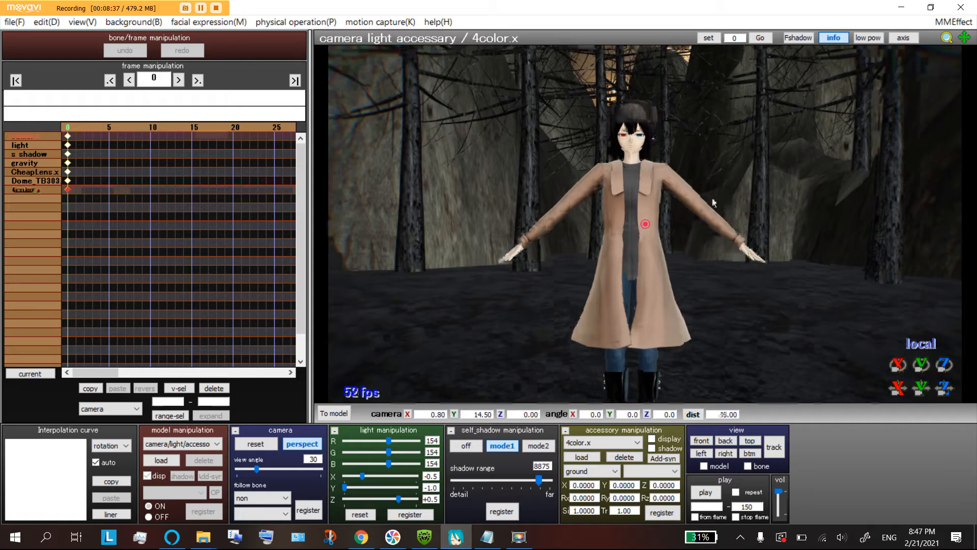
scroll(676, 231, "up", 1)
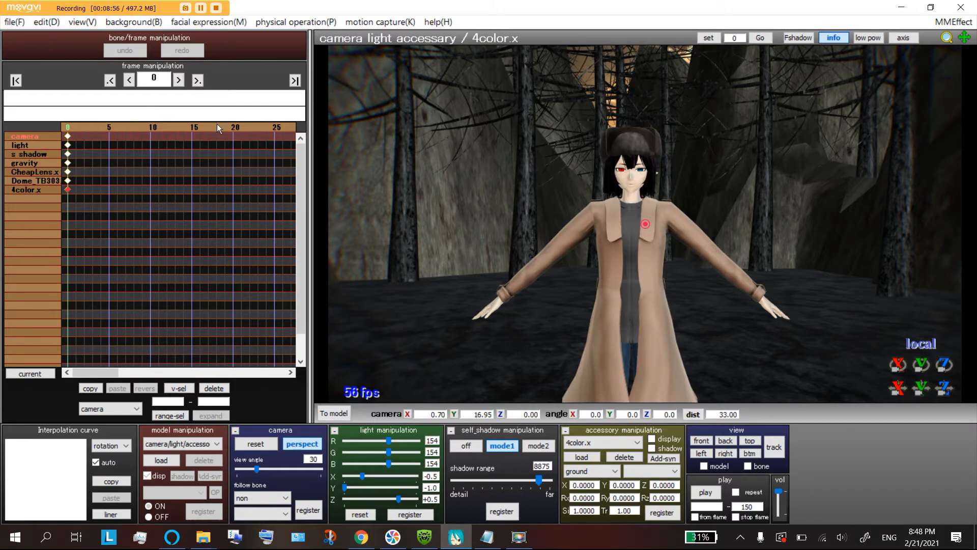
scroll(624, 167, "up", 3)
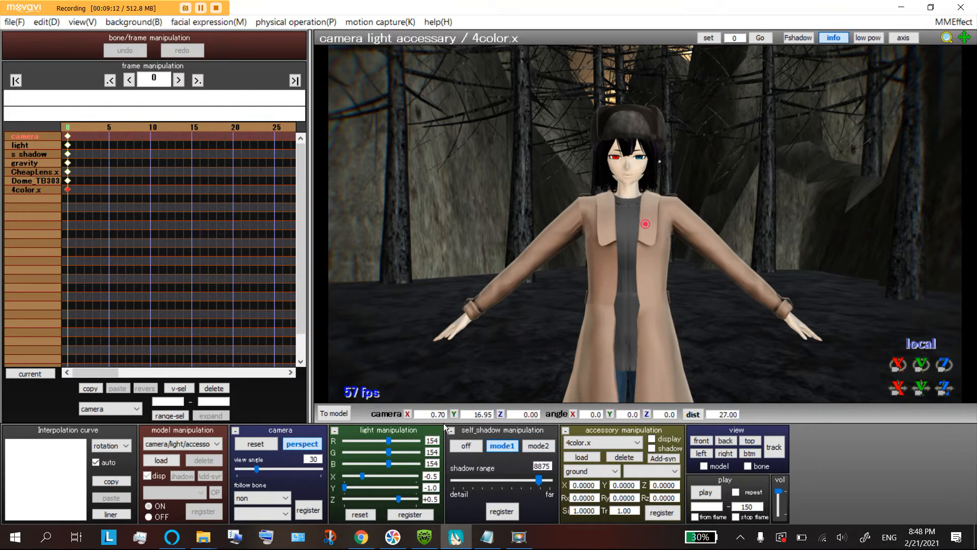
left_click(538, 445)
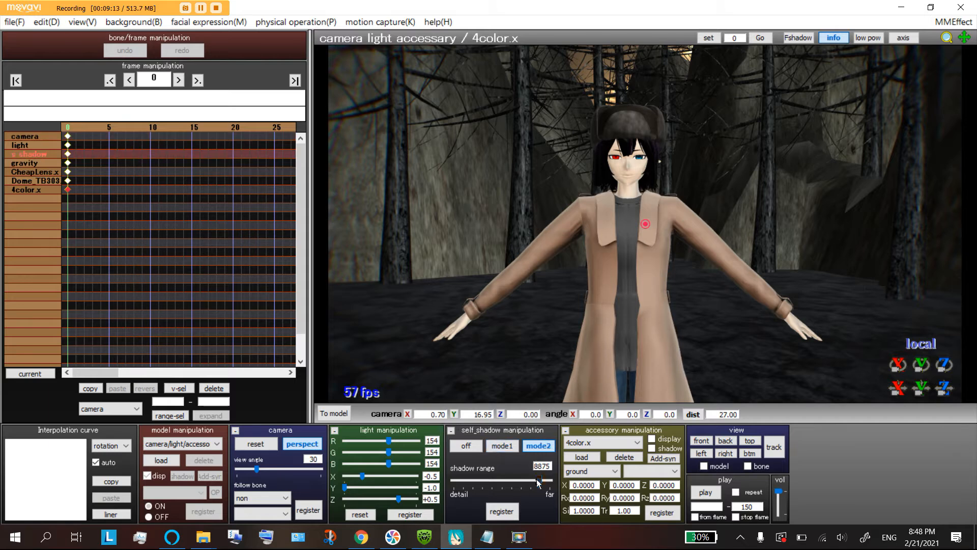
left_click_drag(542, 478, 551, 480)
left_click(451, 431)
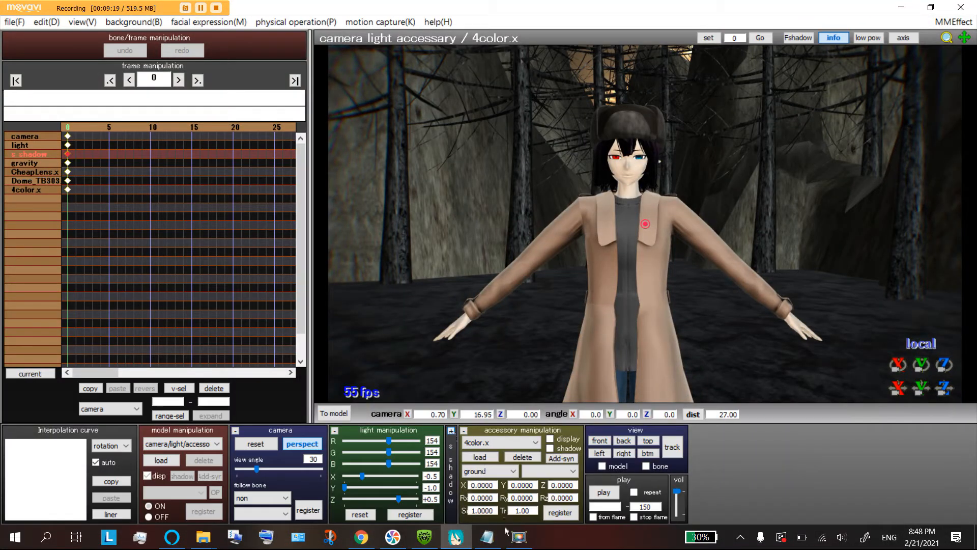
Step: Tilt the camera to angle X -11.5 at distance 27 to view the skydome behind Yuki
scroll(644, 323, "down", 5)
right_click_drag(643, 323, 514, 305)
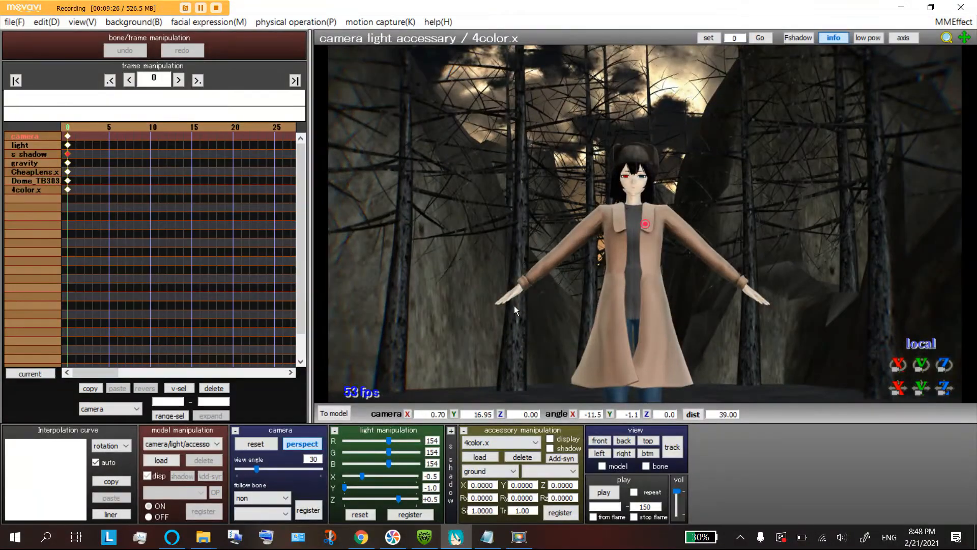
scroll(514, 305, "up", 5)
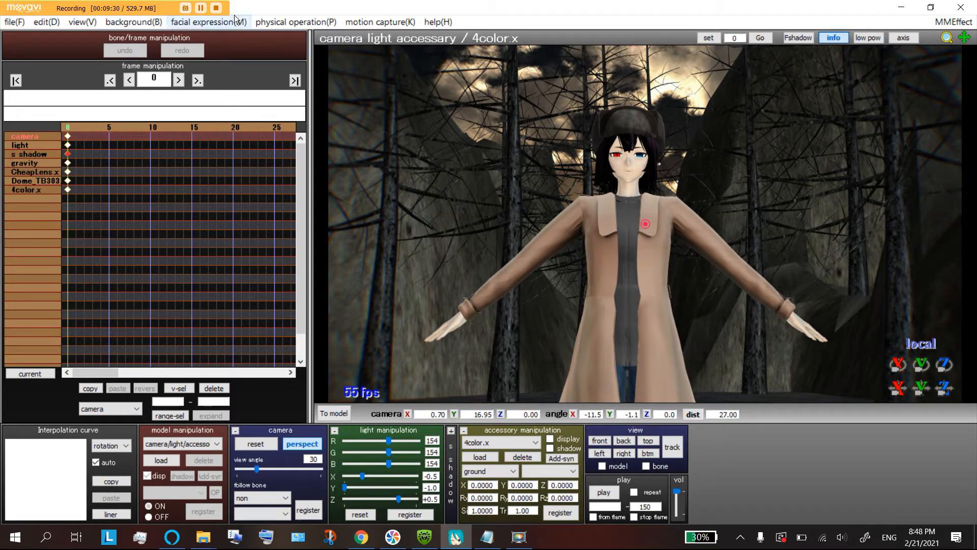
left_click(202, 8)
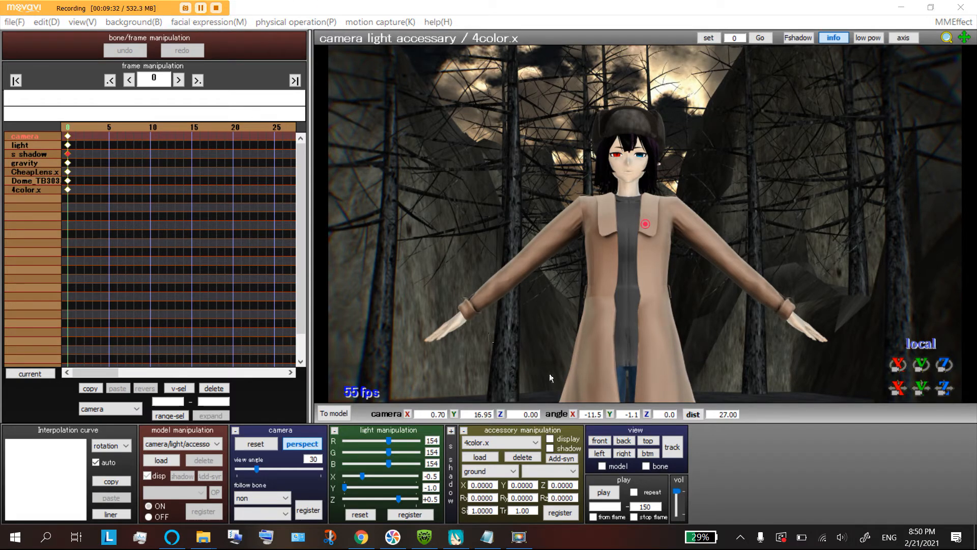
Step: Load KiraKira_snowV2.x and Controller_0.pmd from the KiraKira_snowV2 folder into the scene and accept the model information
mouse_move(196, 534)
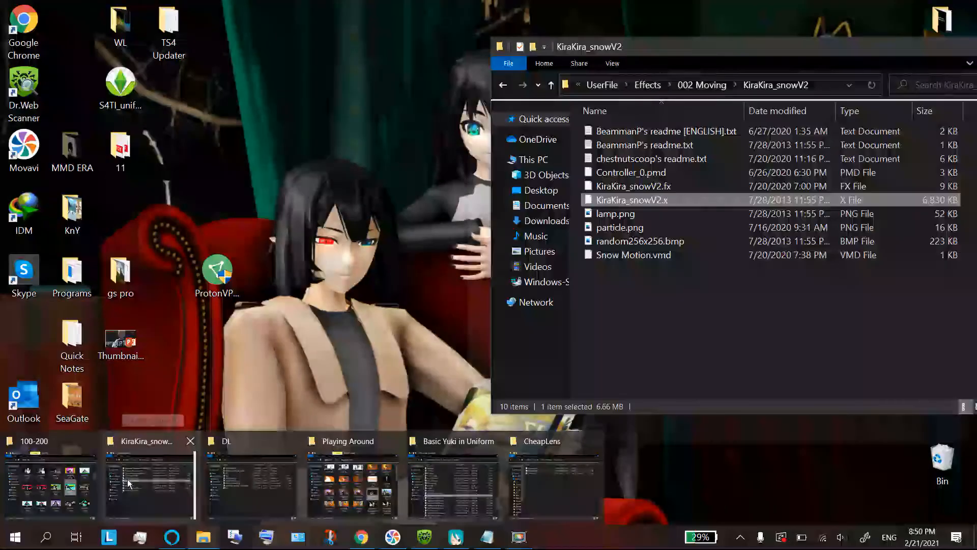
left_click(120, 499)
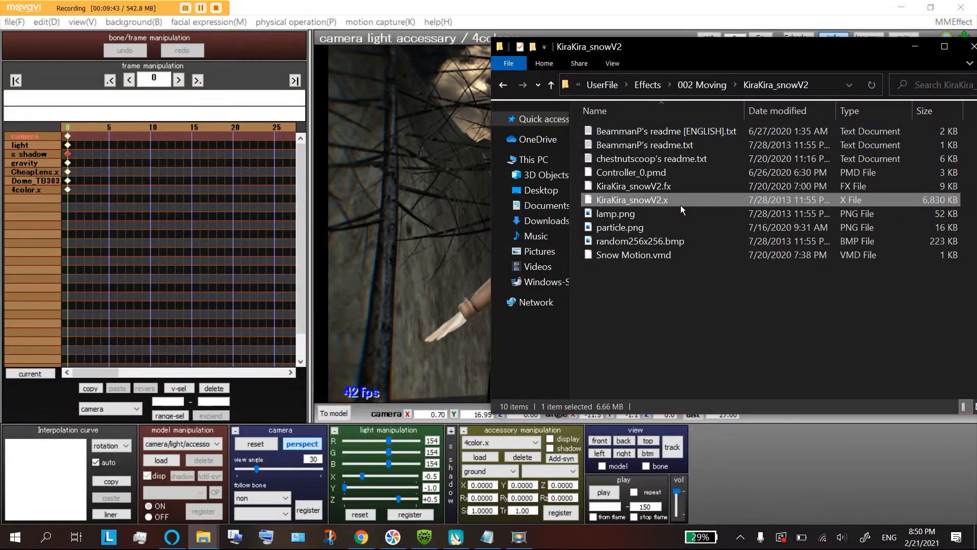
left_click(682, 177)
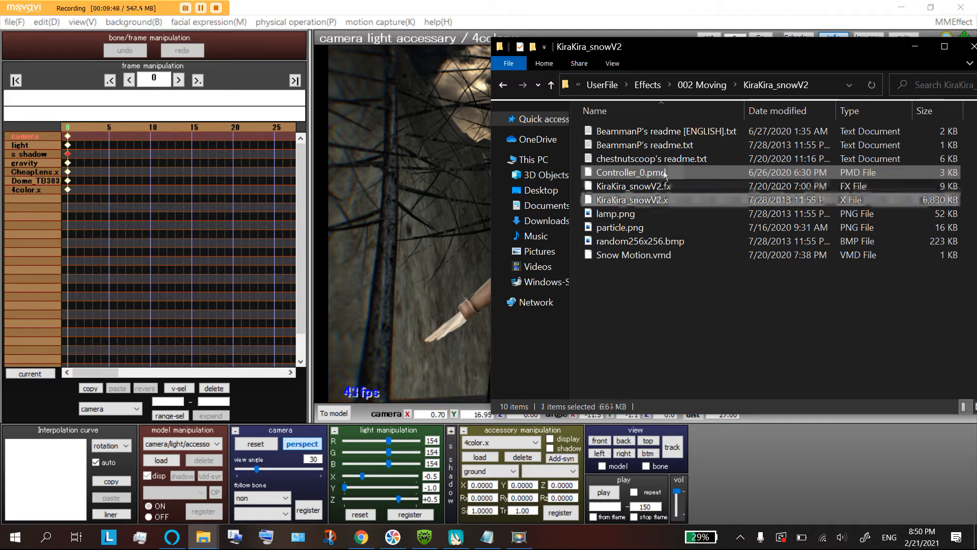
left_click_drag(467, 216, 467, 215)
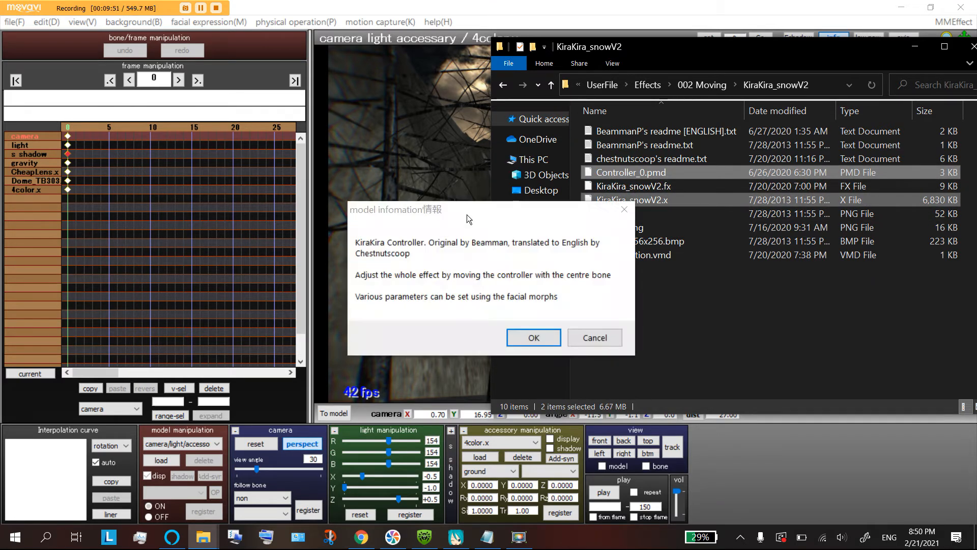
left_click(534, 337)
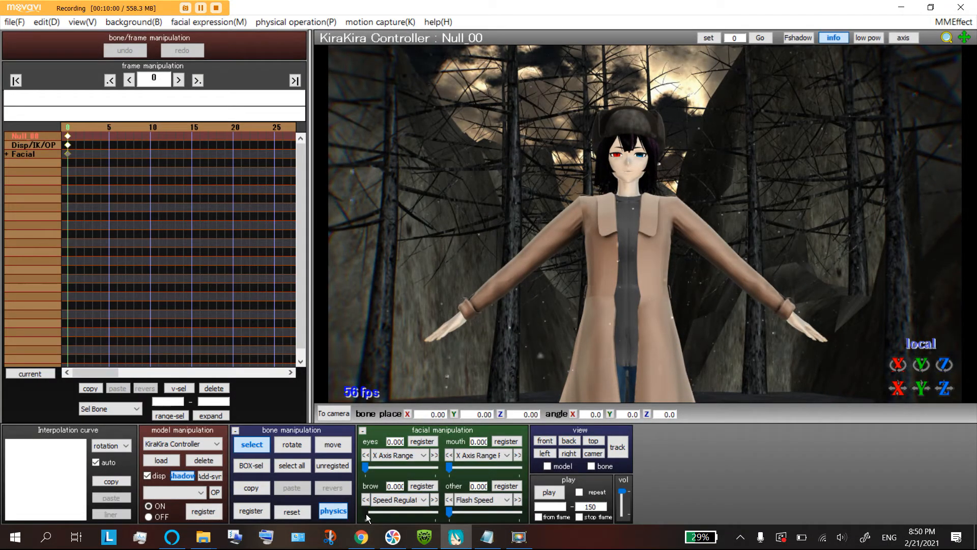
Step: Set the KiraKira Controller's speed regulation morph to 0.730 and its X Axis Range morph to 0.550, registering both at frame 0
left_click_drag(382, 512, 419, 517)
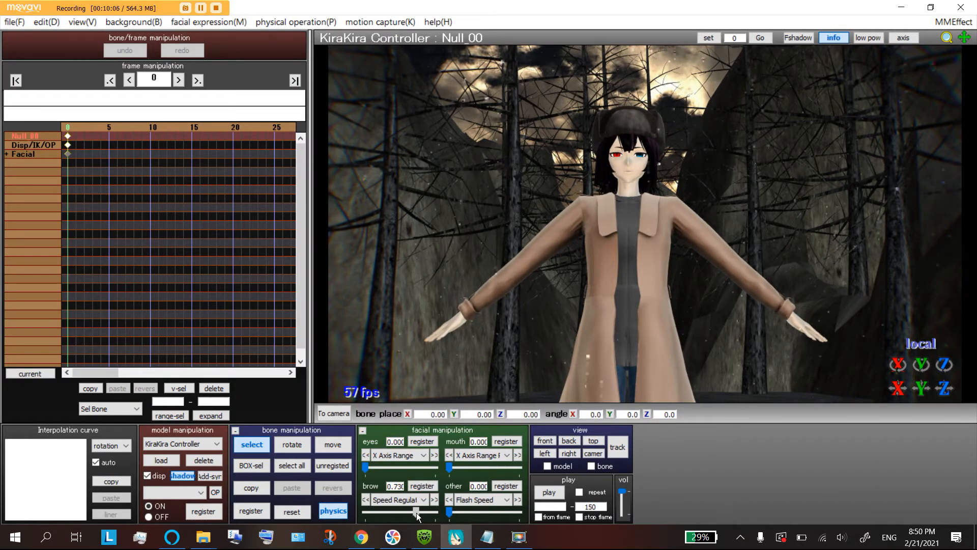
left_click(424, 485)
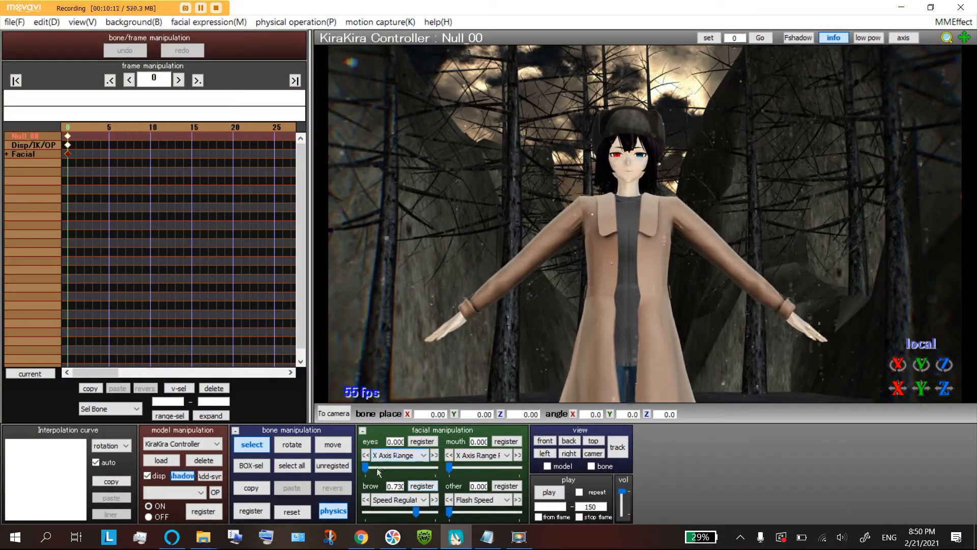
left_click_drag(365, 468, 446, 477)
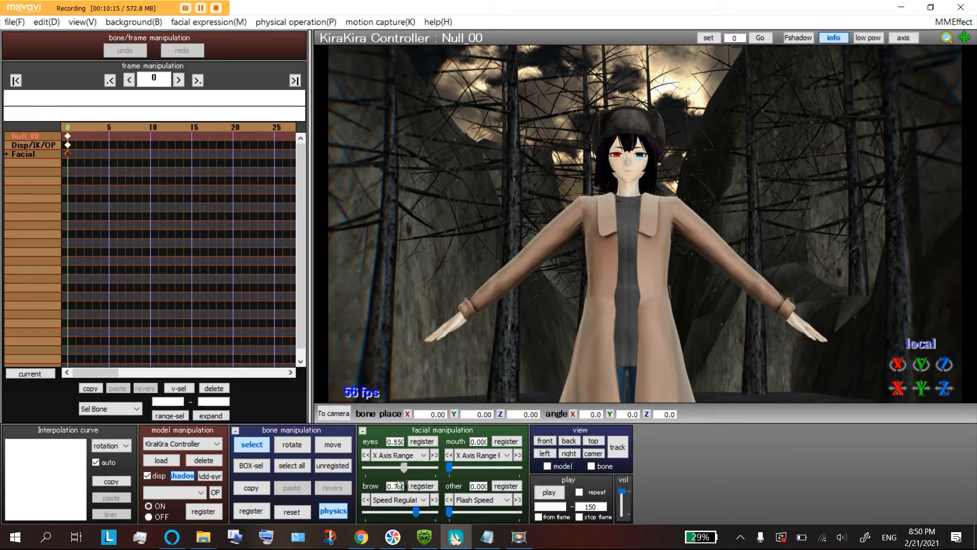
left_click_drag(370, 467, 411, 469)
left_click_drag(434, 471, 405, 466)
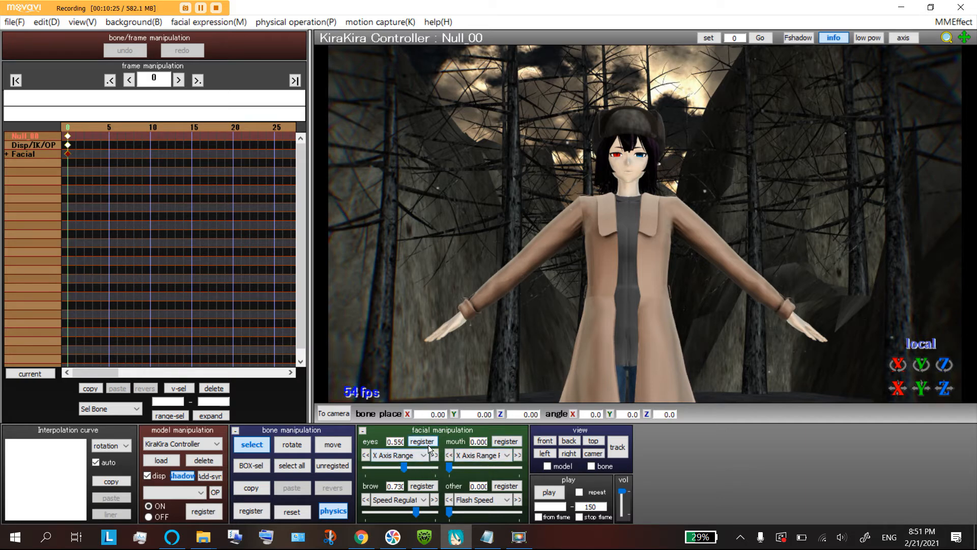
Step: Set the KiraKira Controller's Particle Size morph to 0.250 and look through its other morph lists
left_click(475, 454)
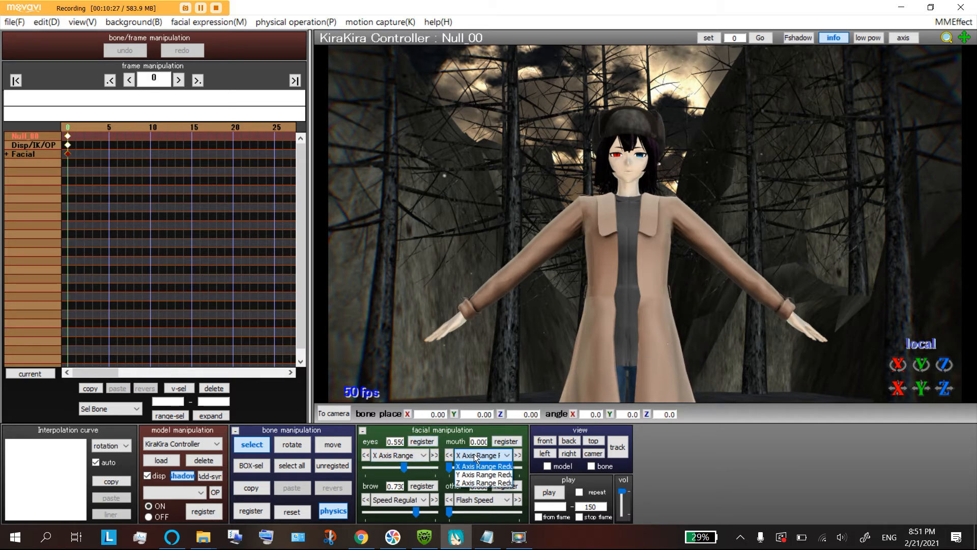
left_click(478, 479)
left_click(475, 500)
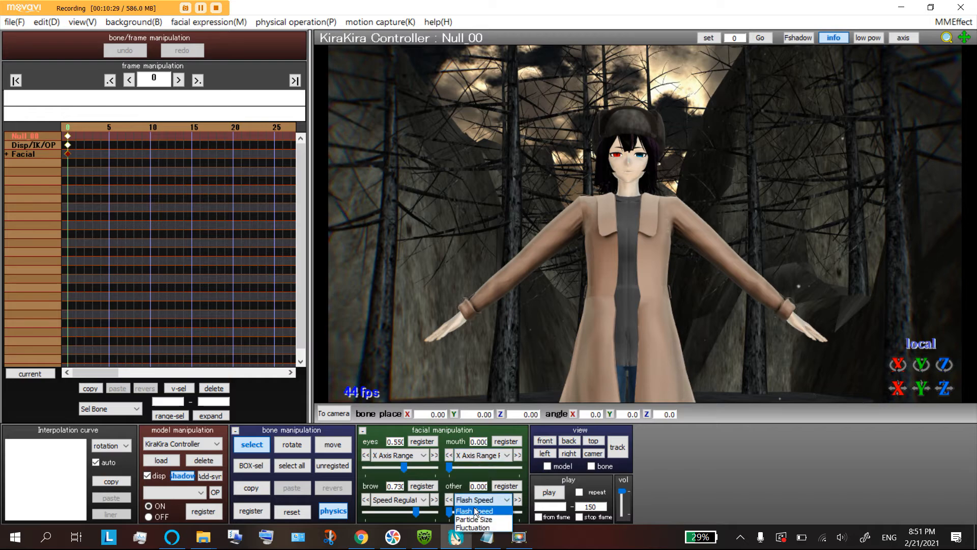
left_click_drag(457, 512, 467, 511)
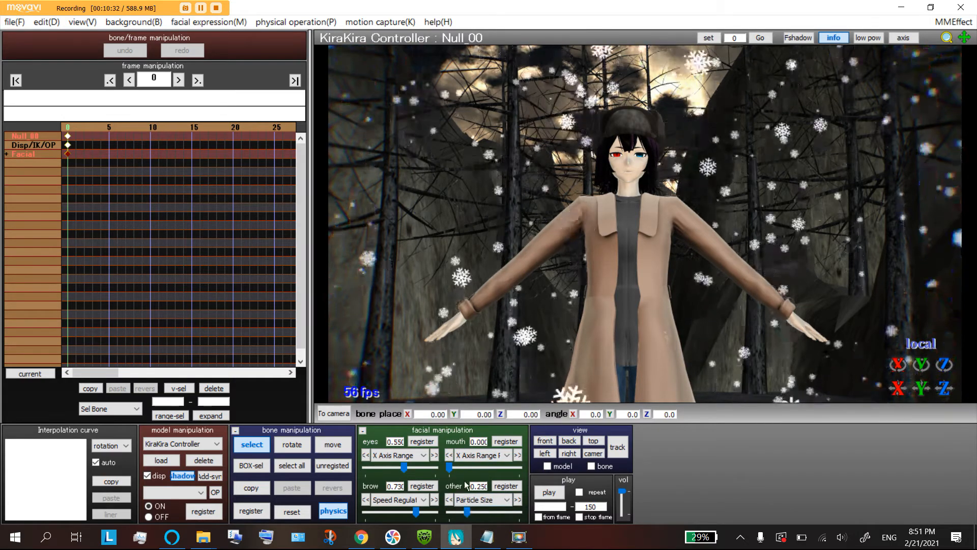
left_click(403, 499)
left_click(403, 507)
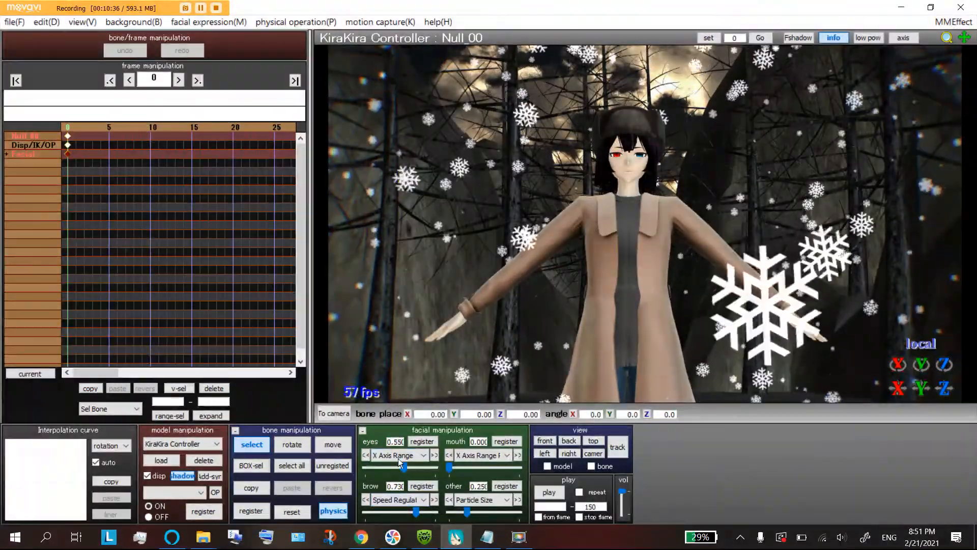
left_click(398, 458)
left_click(201, 8)
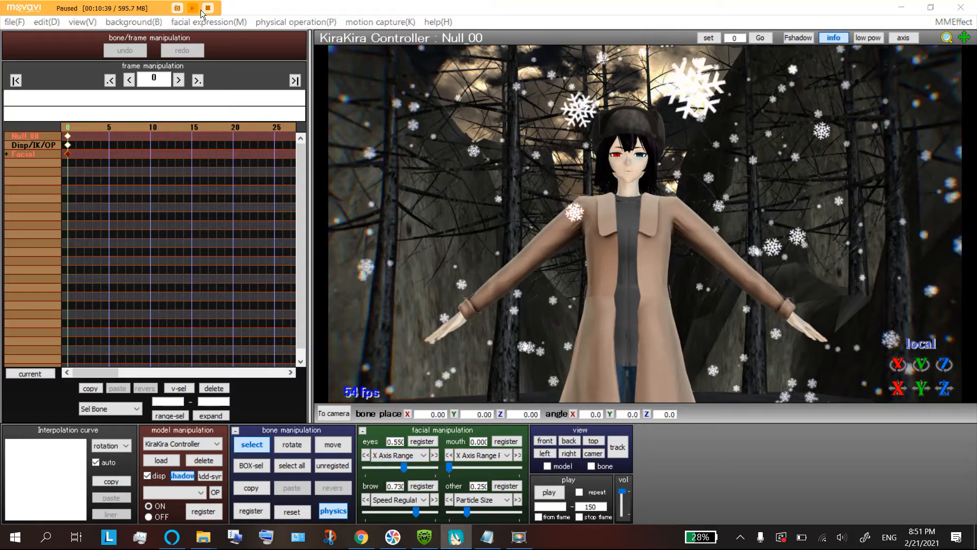
Step: Try the snow's X axis range reduction at 1.000 and Y axis range reduction at about 0.83, and return Y to 0
left_click_drag(449, 467, 542, 482)
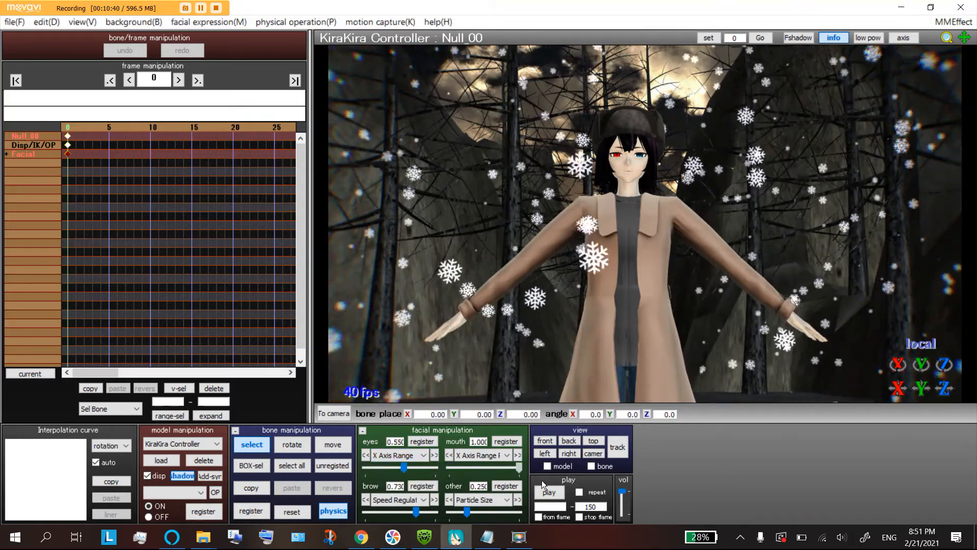
left_click(517, 455)
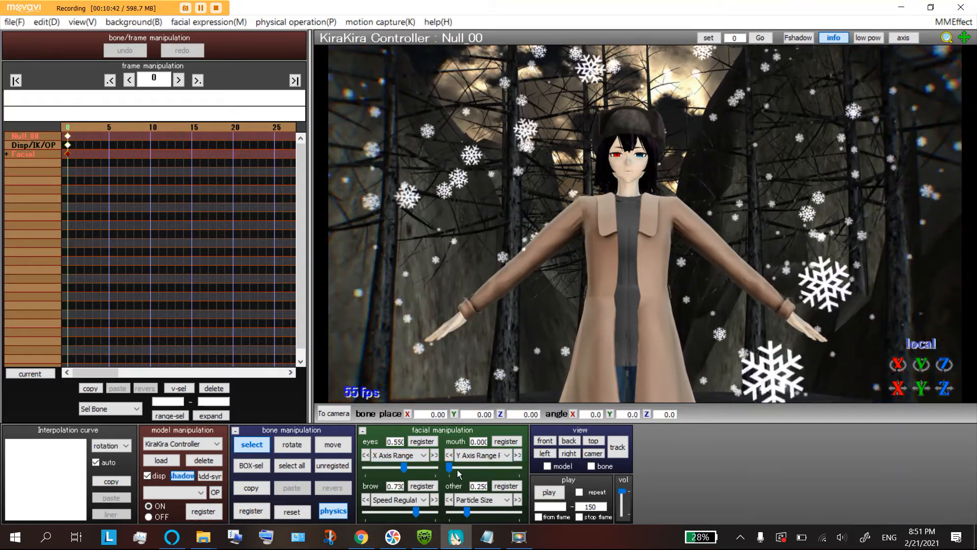
left_click_drag(519, 467, 508, 468)
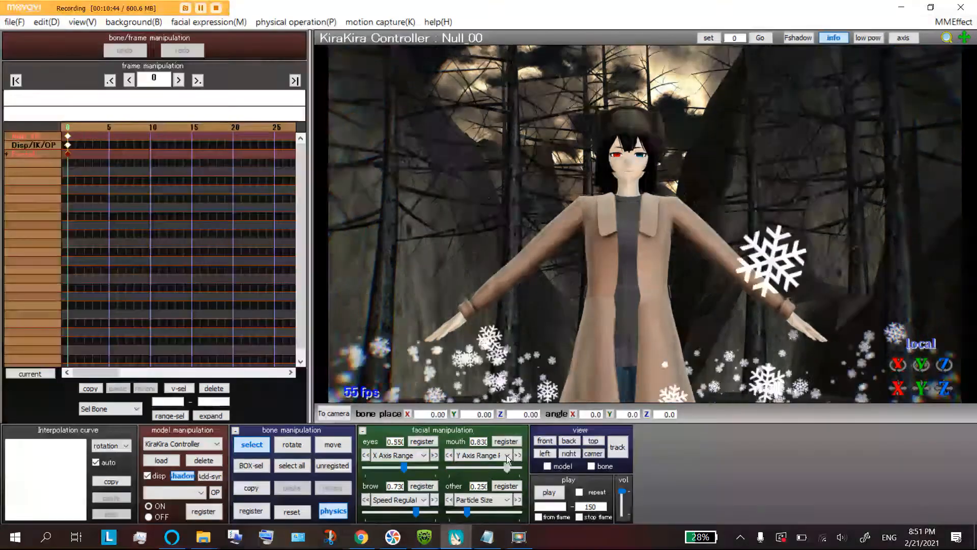
scroll(541, 335, "down", 3)
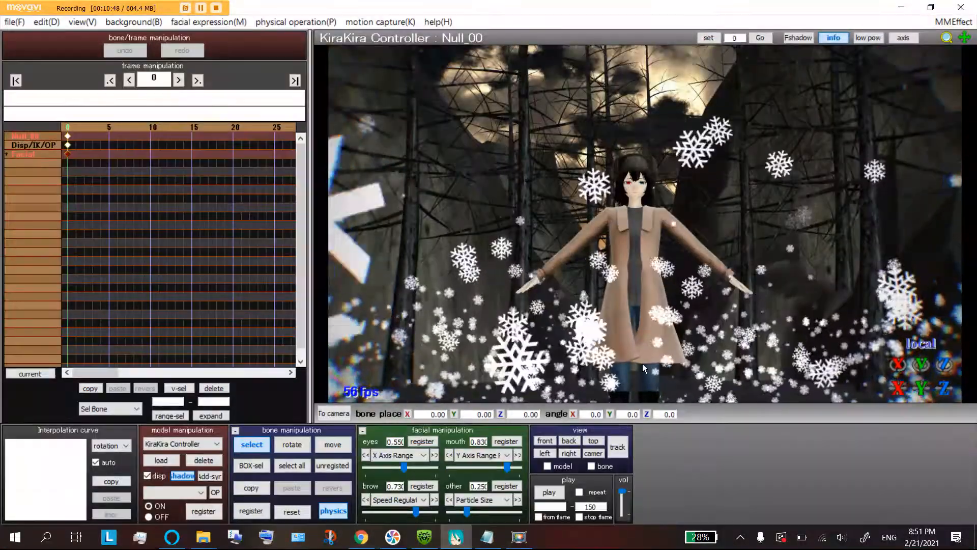
scroll(641, 273, "up", 3)
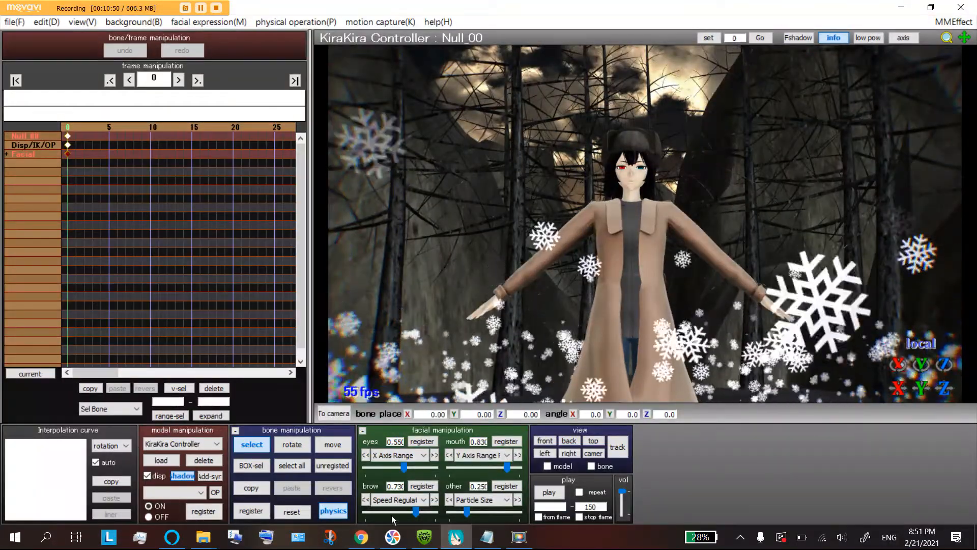
left_click_drag(506, 469, 449, 469)
Step: Try the snow's Z axis range reduction at 1.000, view it from another angle and return it to 0
left_click(517, 456)
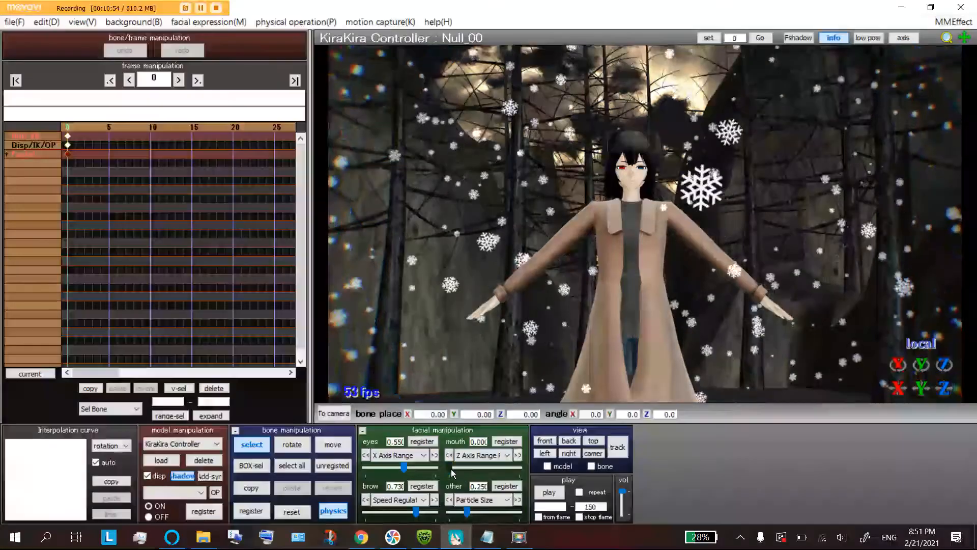
left_click_drag(451, 469, 566, 454)
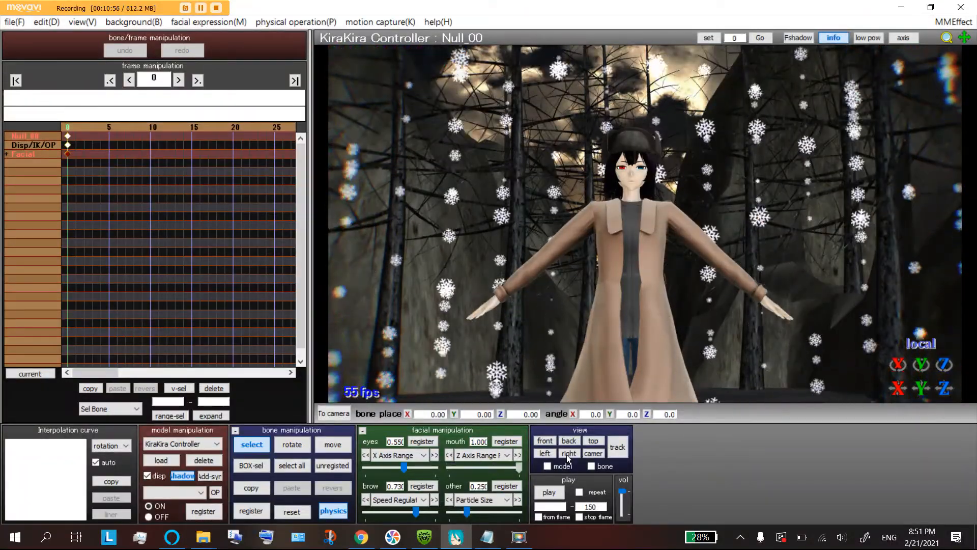
right_click_drag(573, 285, 637, 332)
scroll(738, 346, "up", 5)
left_click_drag(518, 467, 449, 467)
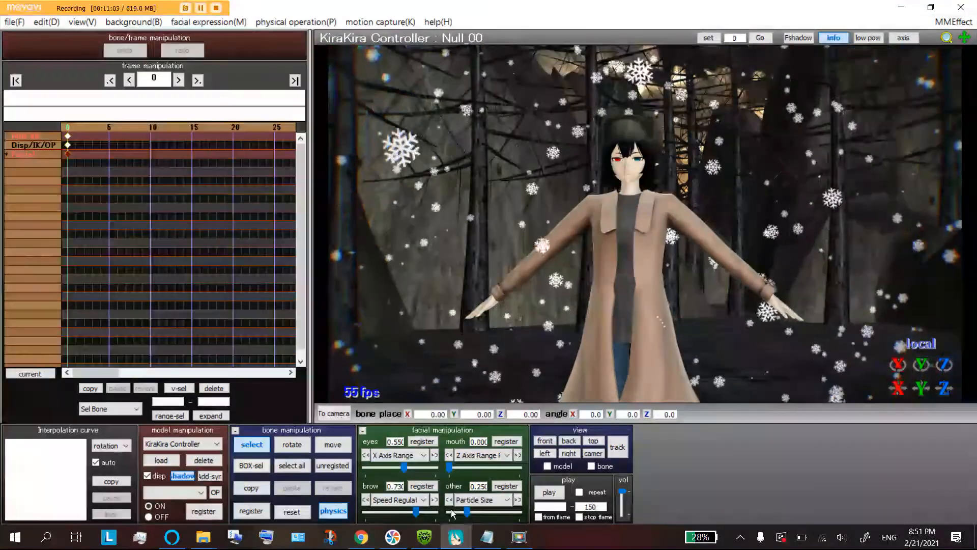
Step: Turn off the KiraKira Controller model's display and register it at frame 0
left_click(470, 500)
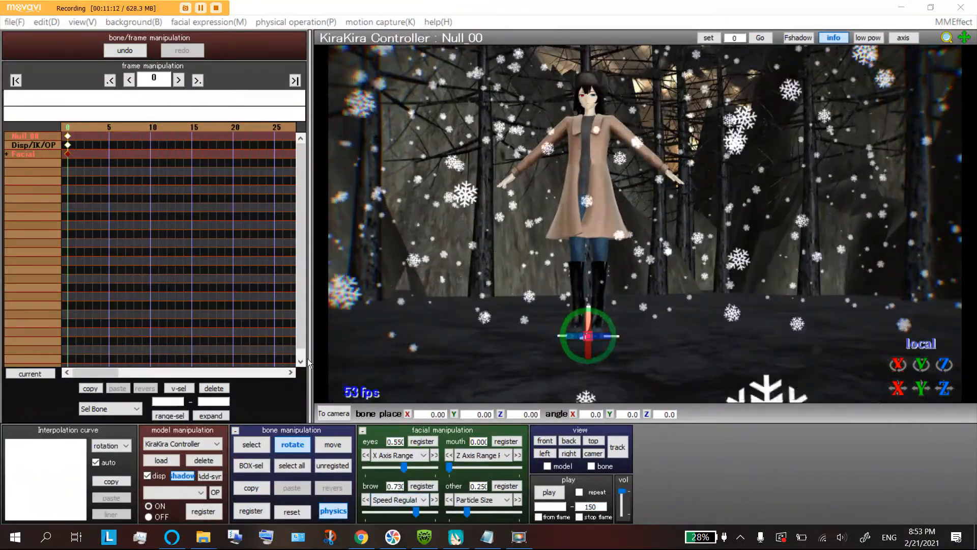
left_click(147, 476)
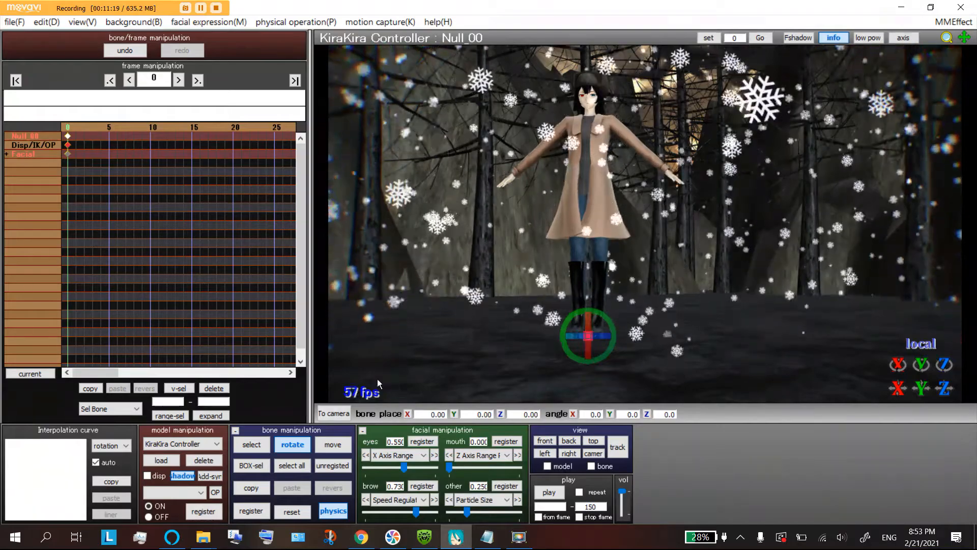
left_click(337, 411)
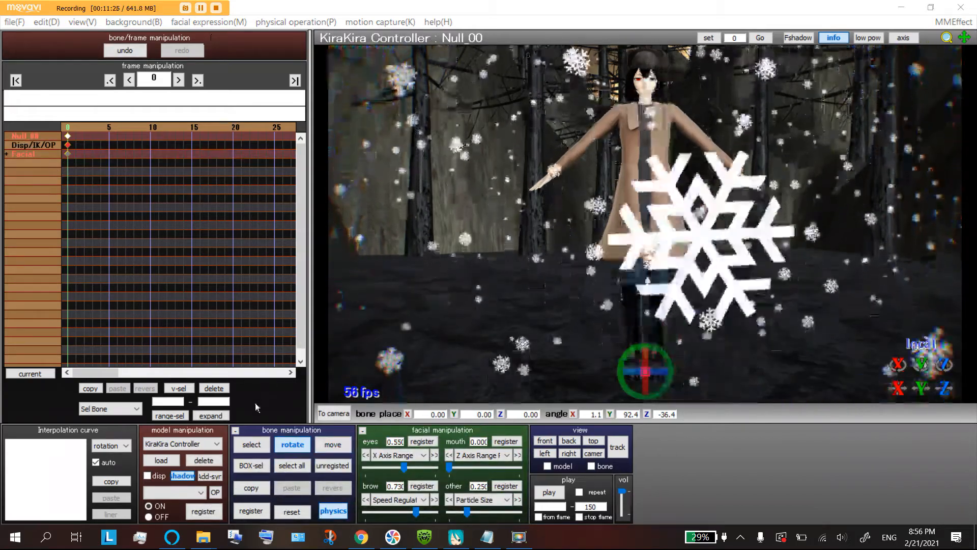
Step: Load the model Dammy_Bone.pmd from the UserFile Model folder and accept its model information
left_click(172, 463)
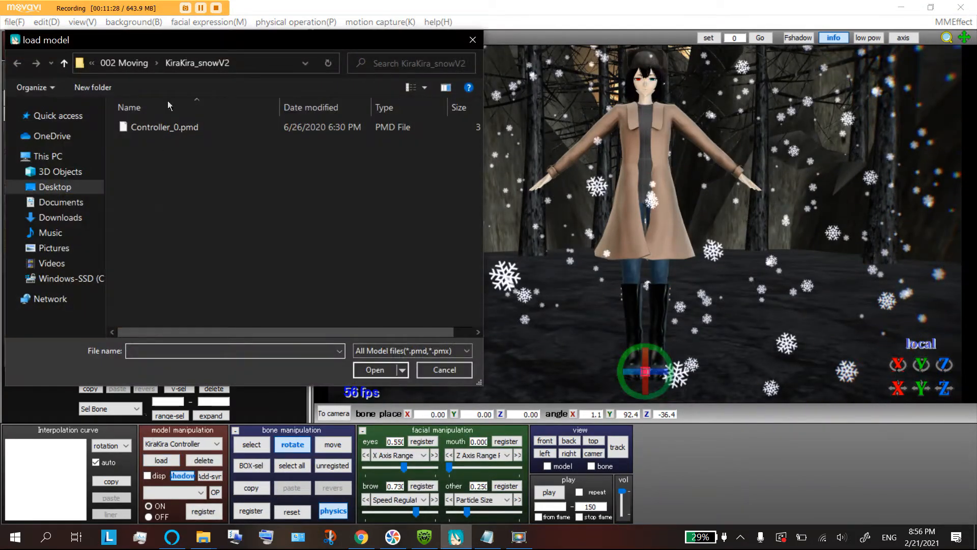
left_click(118, 63)
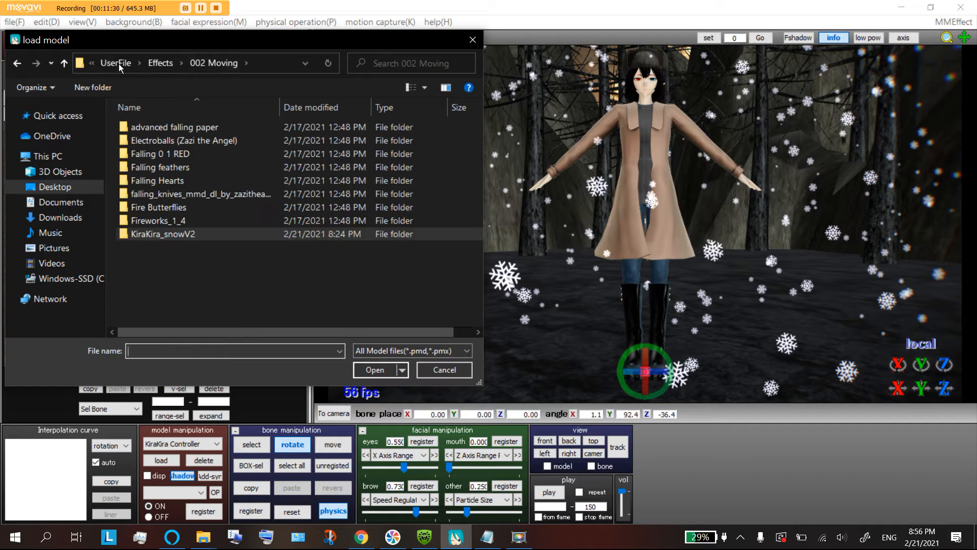
left_click(116, 63)
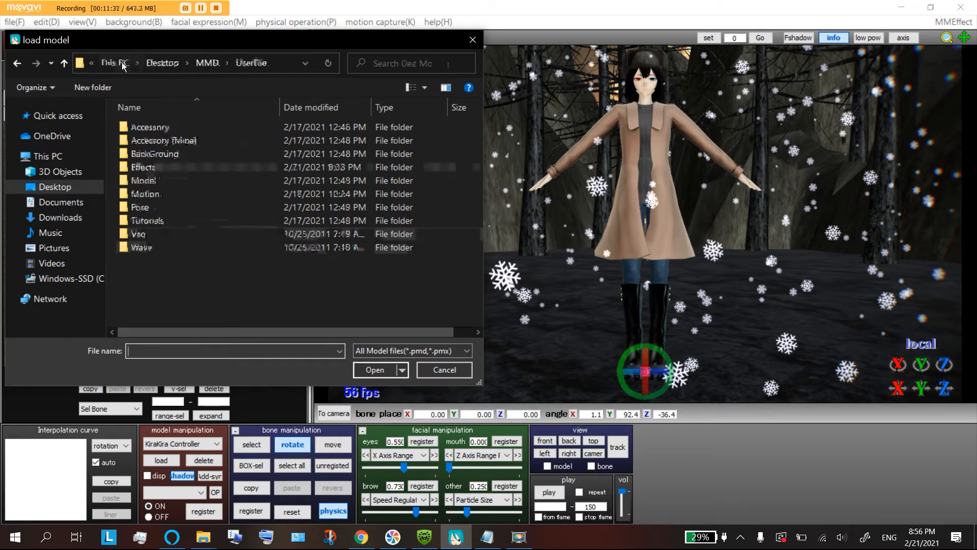
double_click(155, 181)
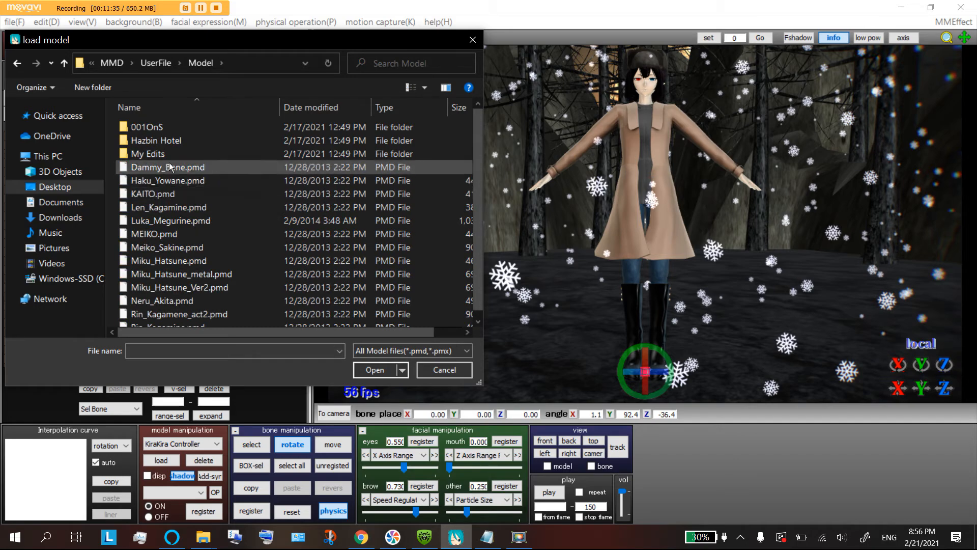
double_click(170, 168)
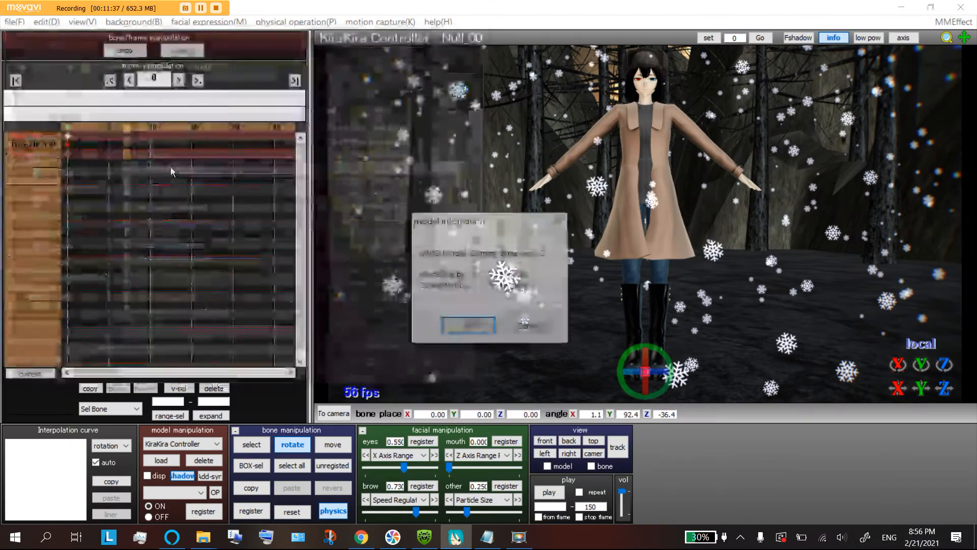
left_click(466, 327)
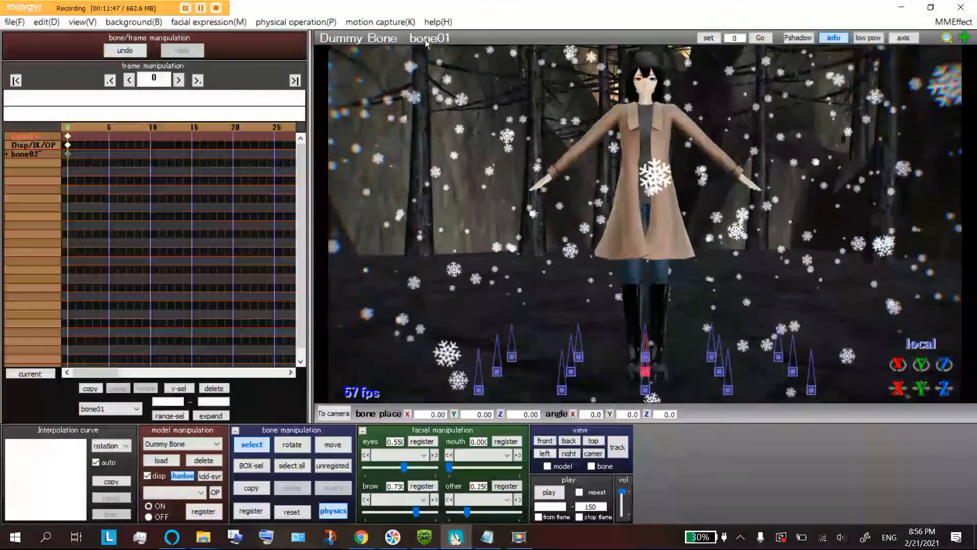
Step: Attach the KiraKira_snowV2.x accessory to bone01 of the Dummy Bone model and register it at frame 0
left_click(336, 414)
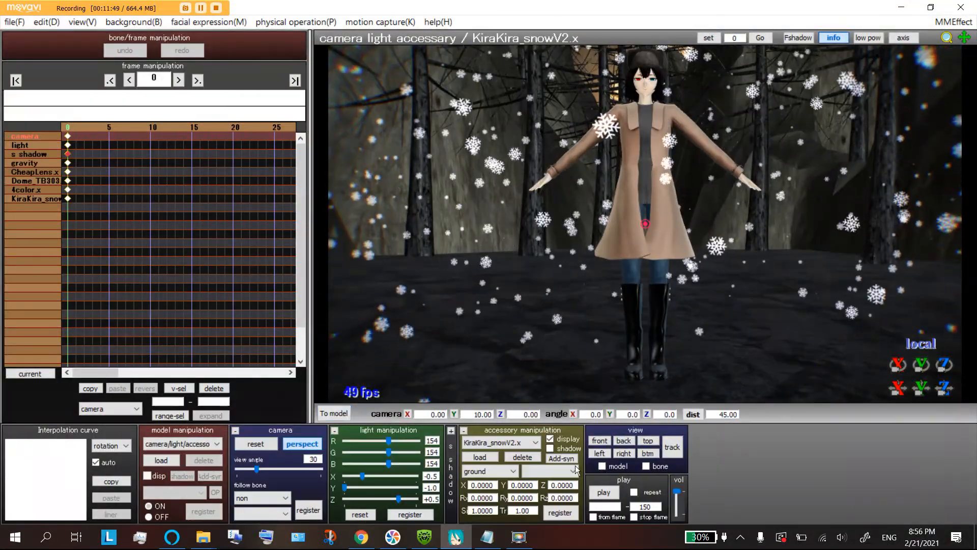
left_click(502, 469)
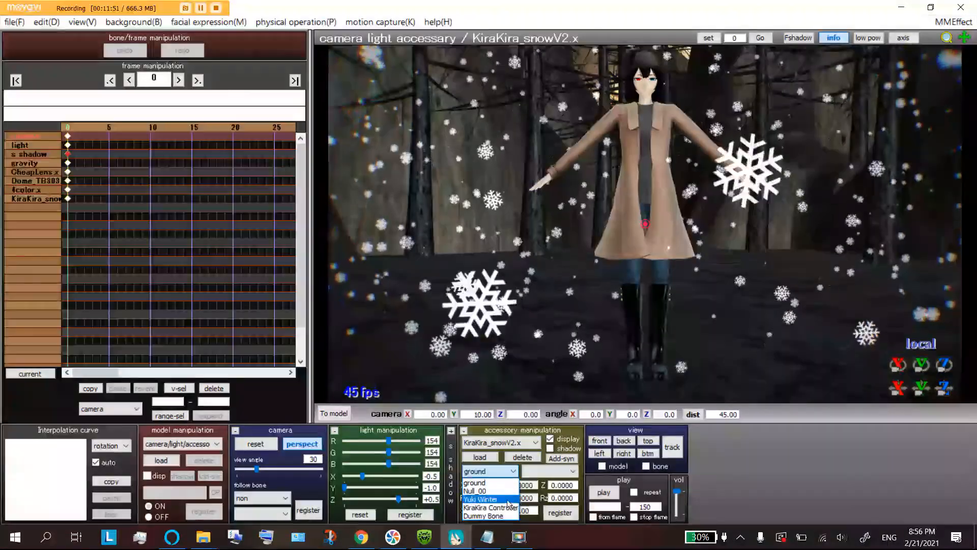
left_click(489, 515)
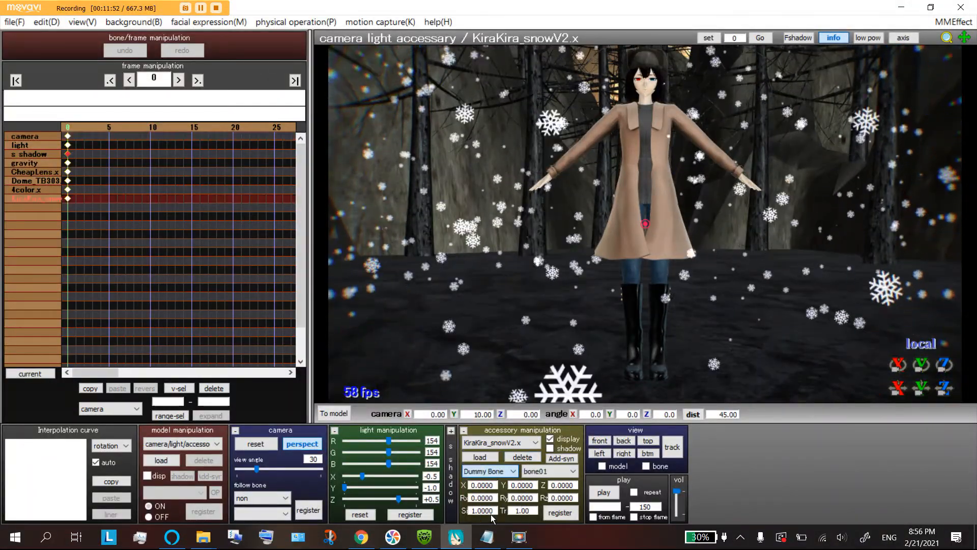
left_click(560, 512)
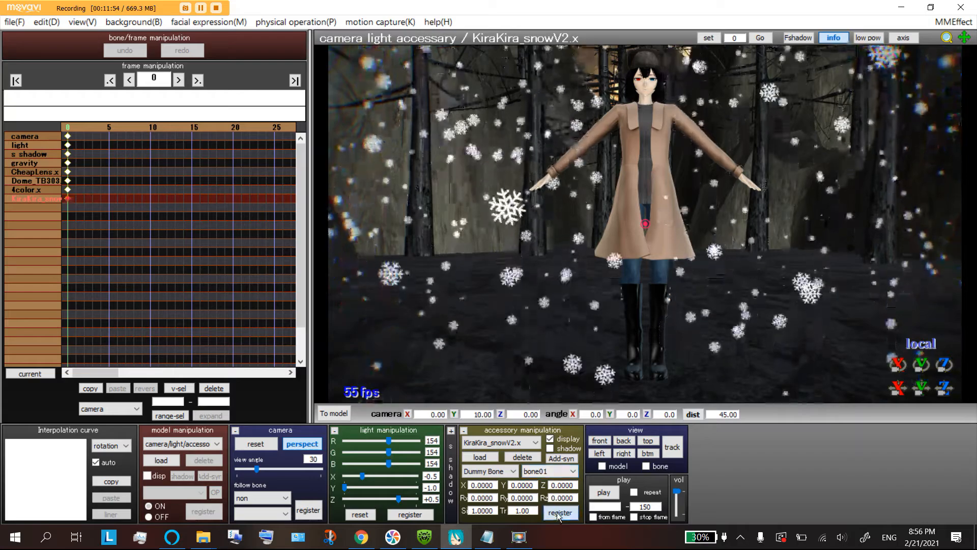
Step: Raise bone01 of the Dummy Bone model to a Y position of about 13.53
left_click(334, 414)
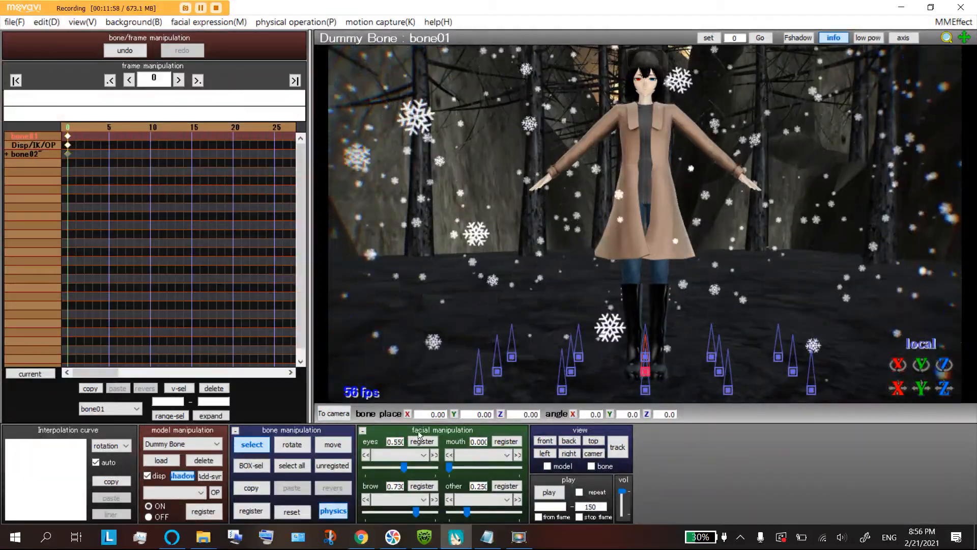
left_click(333, 444)
left_click_drag(645, 345, 623, 120)
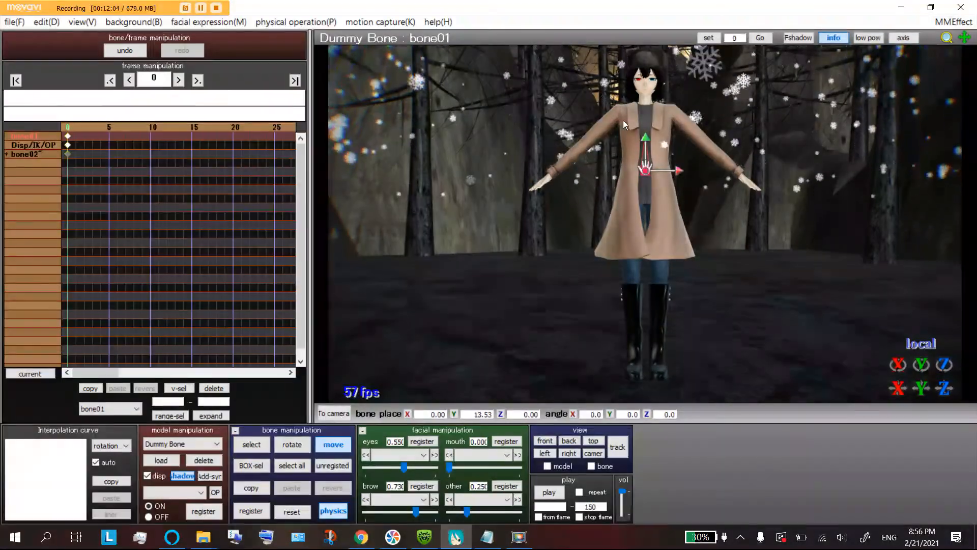
Step: Rotate bone01 about its Z axis to roughly 179.7 degrees and register it at frame 0
left_click(286, 450)
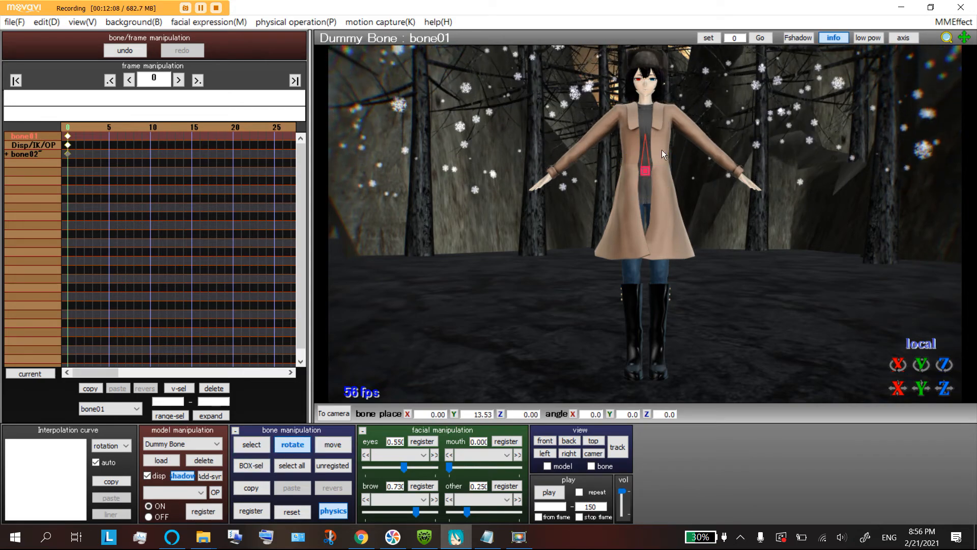
left_click_drag(772, 291, 695, 399)
left_click_drag(633, 503, 540, 549)
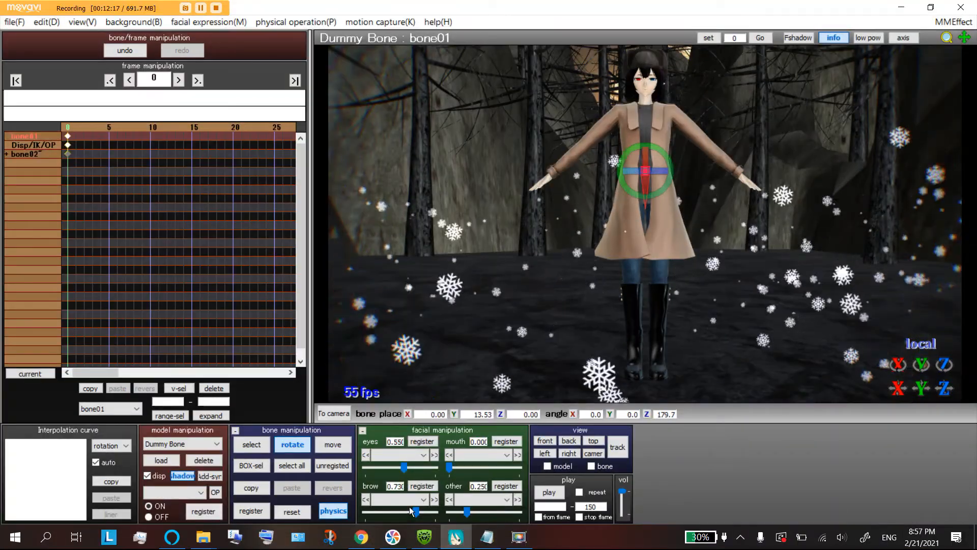
left_click(251, 511)
Step: Move bone01 high above the Yuki model to a Y position of about 74.62 and register it at frame 0
left_click(333, 444)
scroll(606, 280, "down", 3)
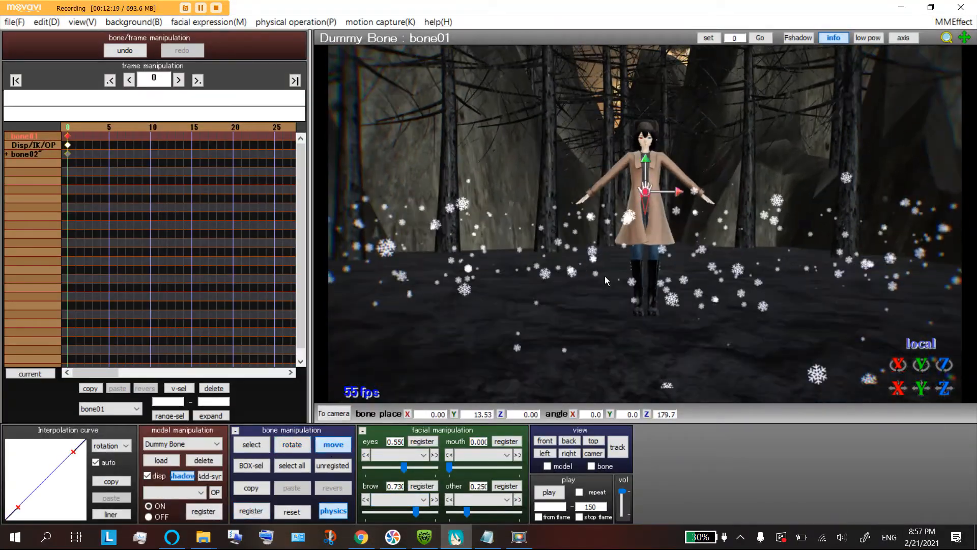
left_click_drag(648, 168, 652, 81)
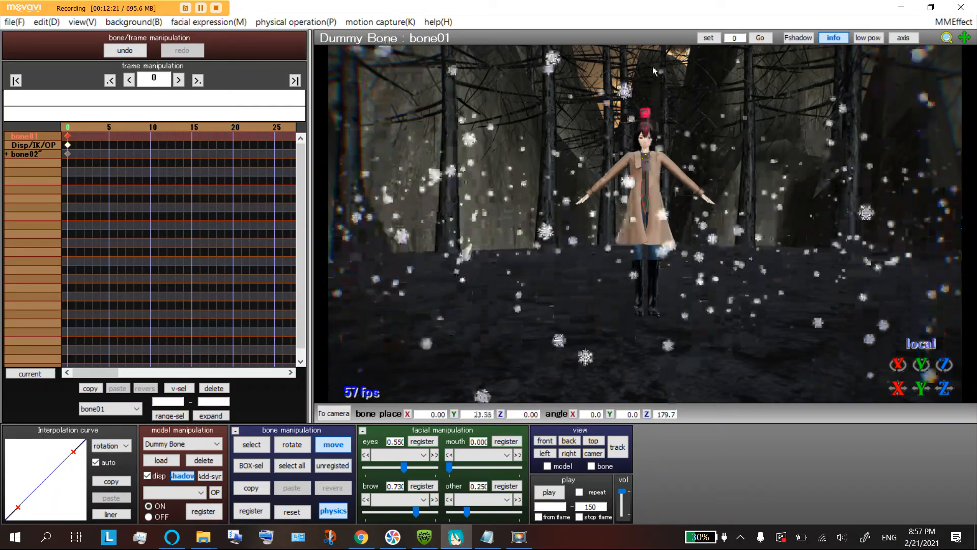
scroll(579, 211, "down", 5)
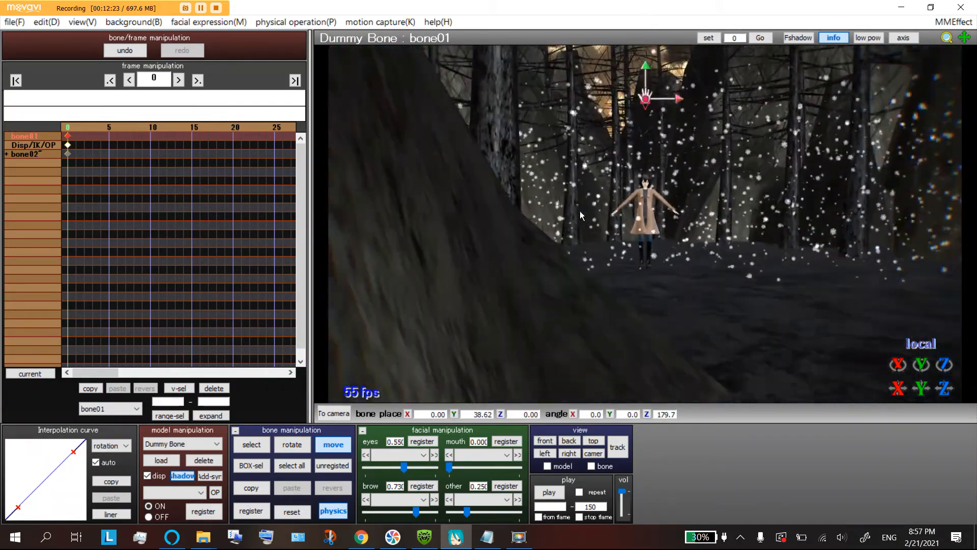
right_click_drag(590, 252, 609, 114)
left_click_drag(609, 115, 620, 5)
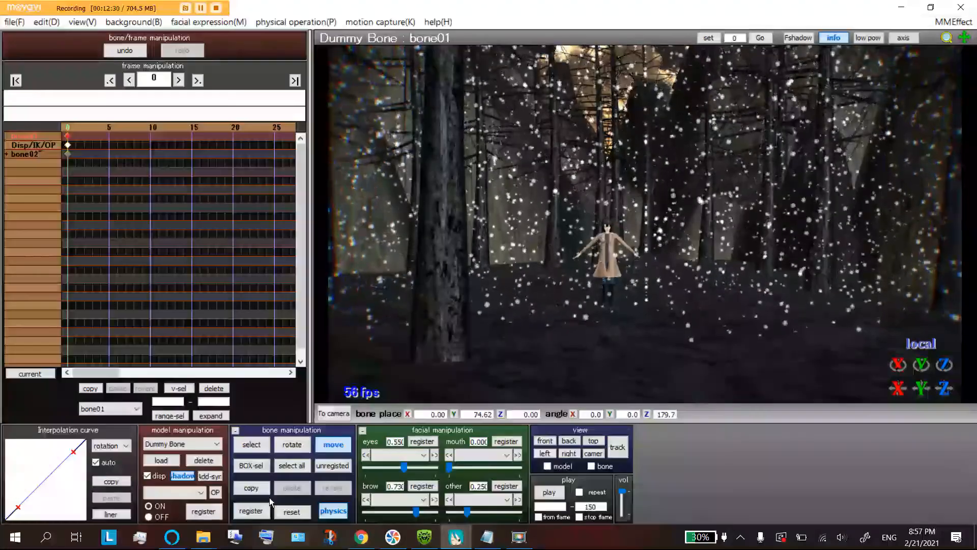
left_click(252, 511)
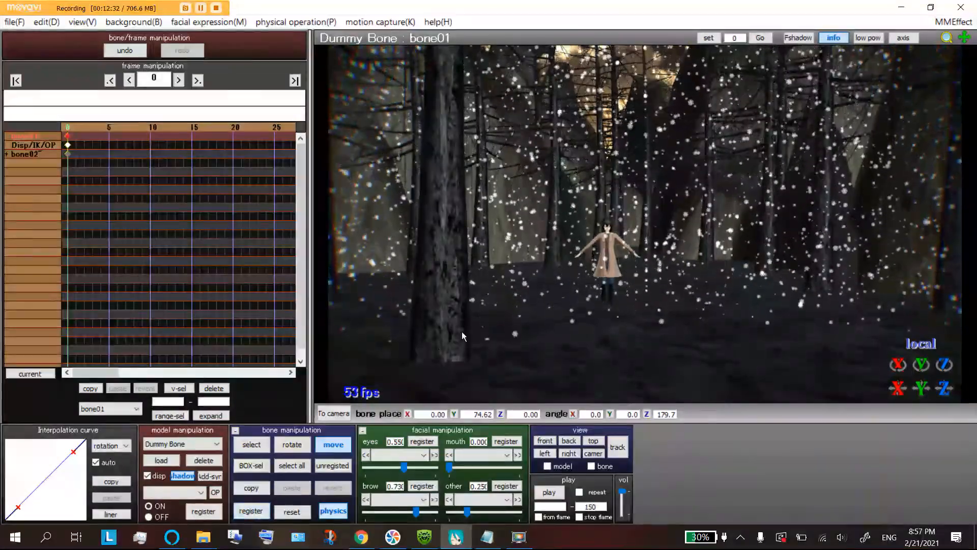
Step: Save the project as a new file named mmd03 snow in the UserFile folder
scroll(462, 331, "up", 5)
scroll(560, 70, "up", 4)
middle_click_drag(561, 70, 643, 36)
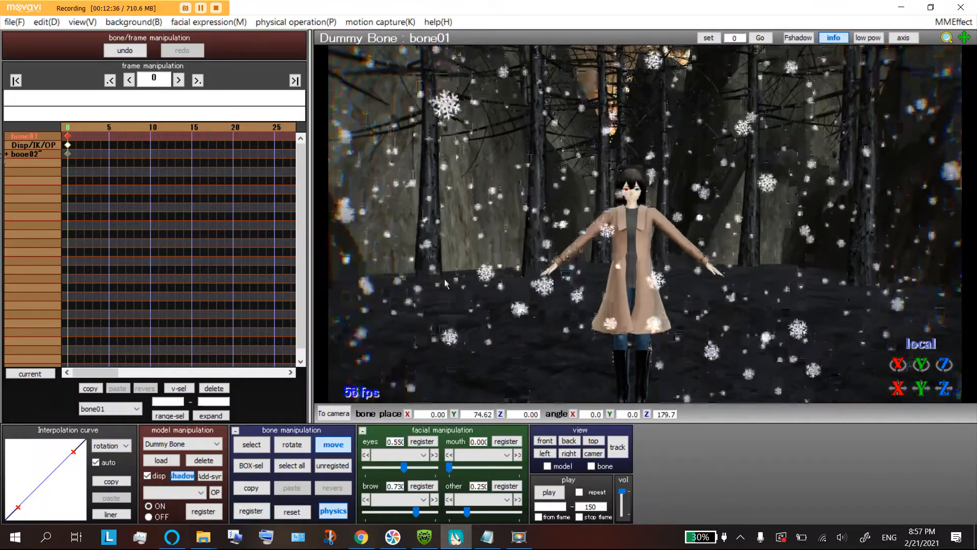
scroll(445, 279, "up", 4)
right_click_drag(551, 166, 543, 228)
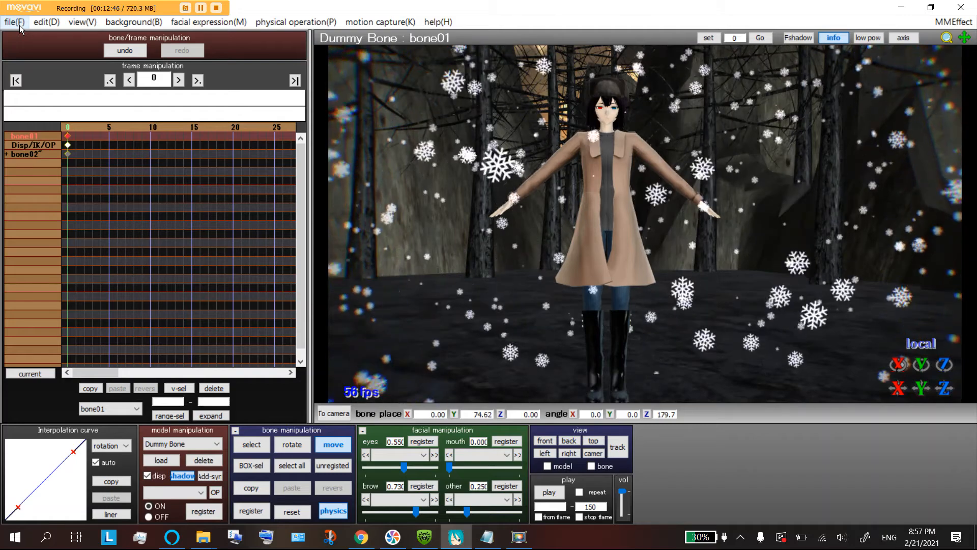
left_click(20, 25)
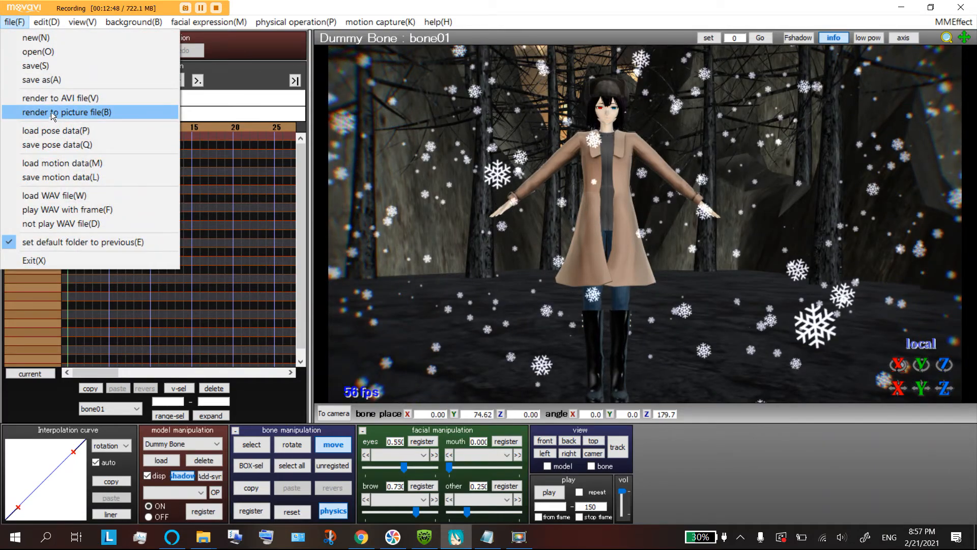
left_click(44, 79)
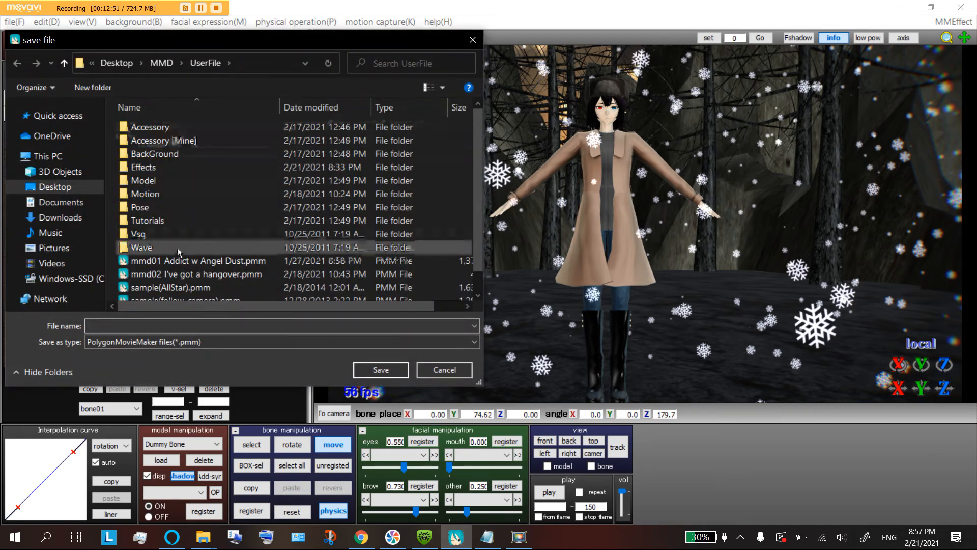
type("mmd")
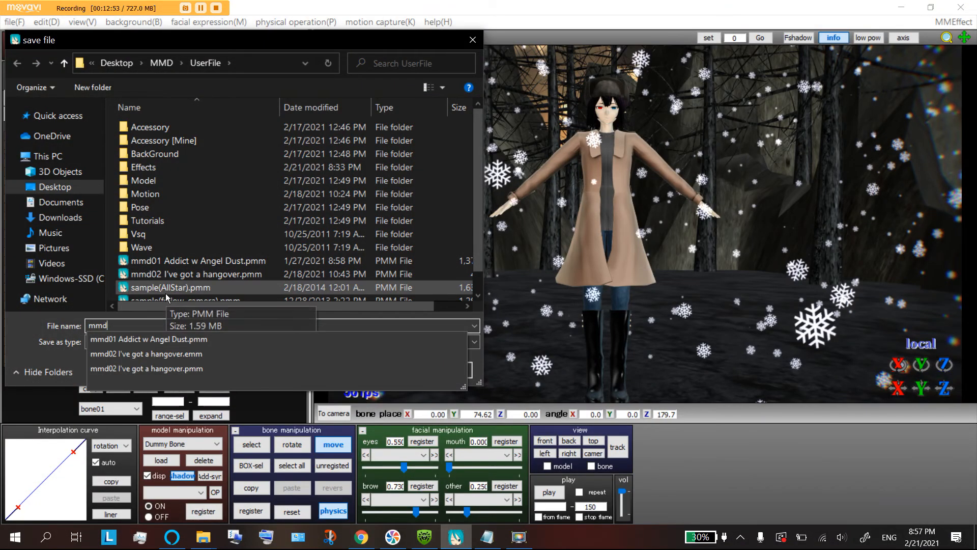
type("03 snow")
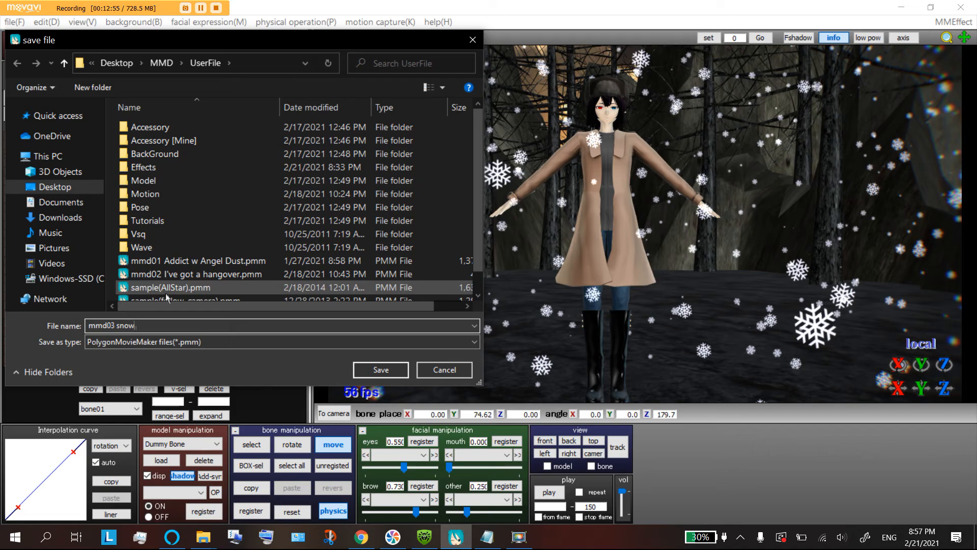
left_click(393, 367)
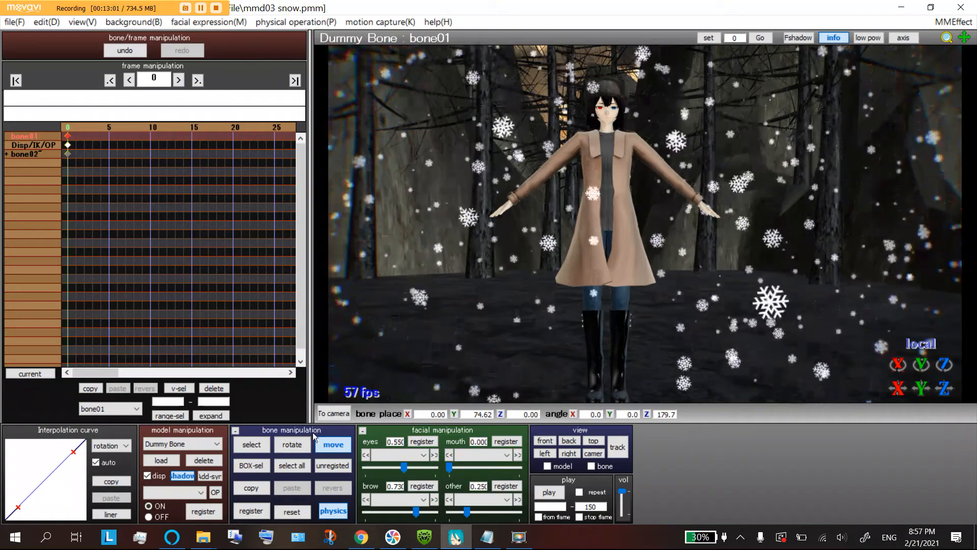
Step: Examine the snowfall in the Woods stage from farther away with Yuki Winter as the active model and its bones hidden
left_click(286, 450)
scroll(527, 330, "down", 5)
scroll(527, 330, "down", 4)
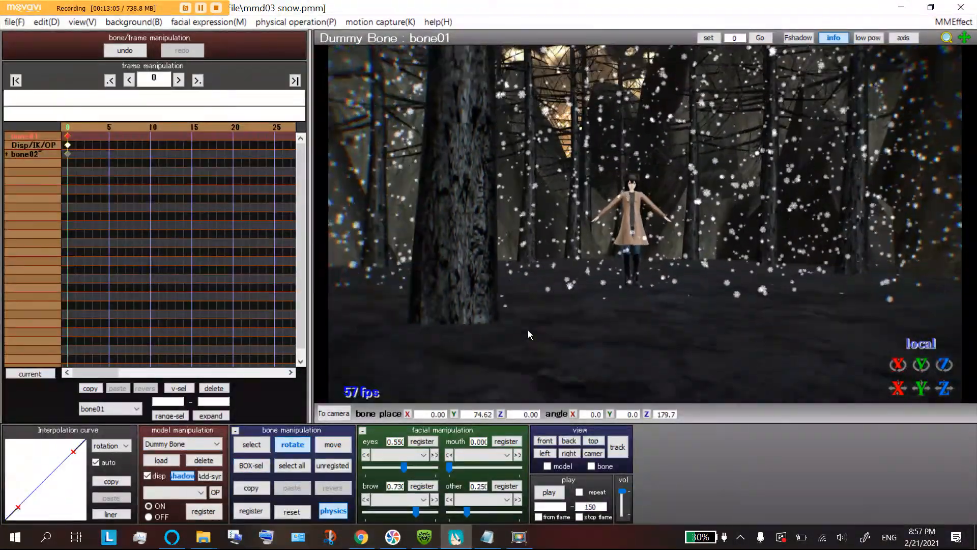
left_click(333, 445)
right_click_drag(586, 153, 326, 402)
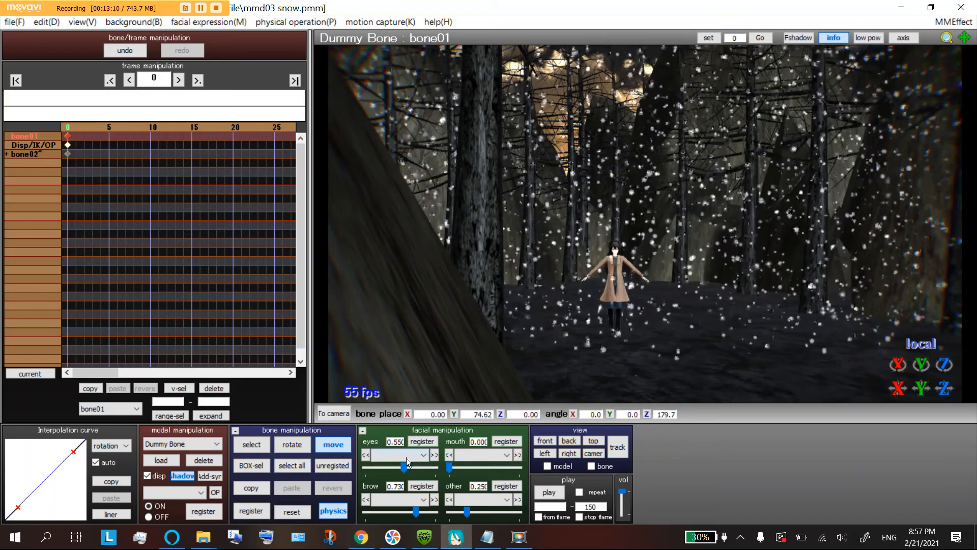
left_click(191, 444)
left_click(162, 471)
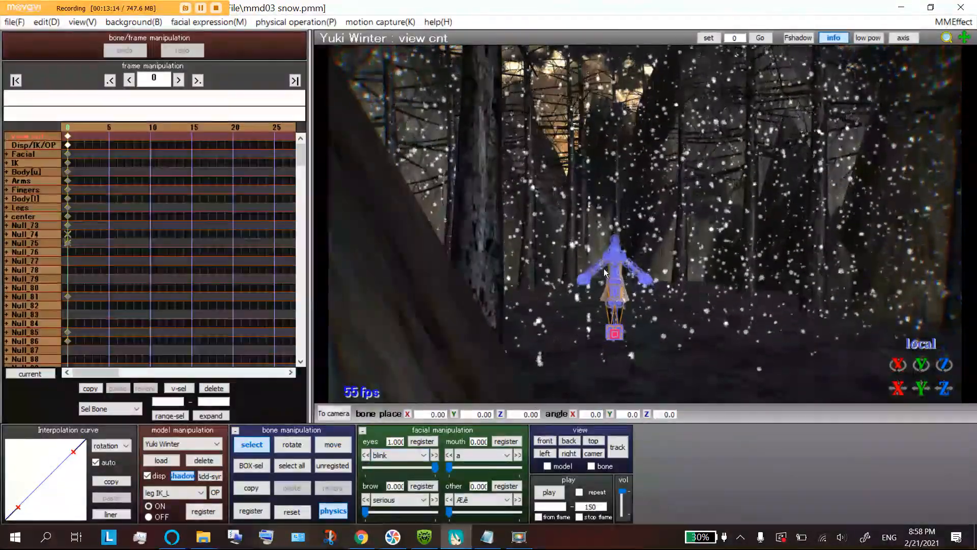
left_click(421, 454)
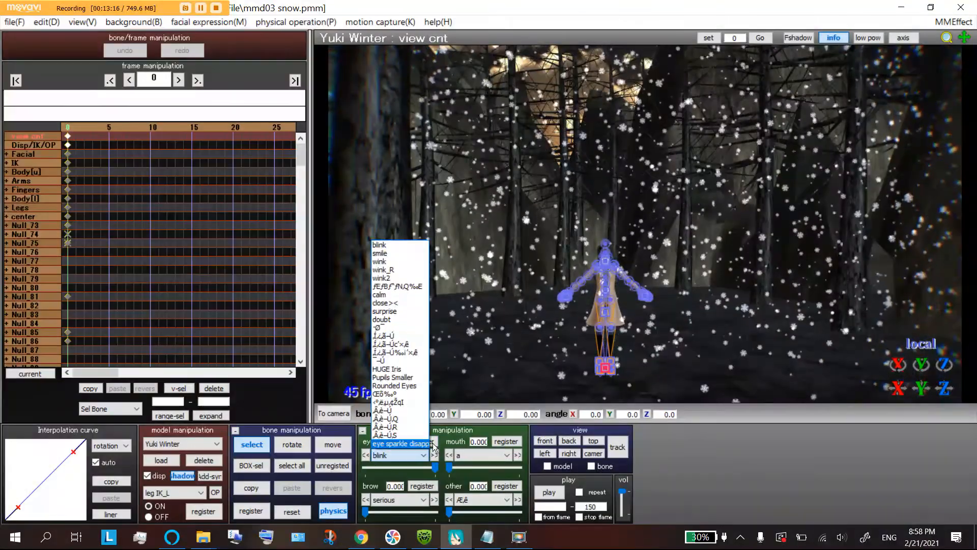
left_click(387, 393)
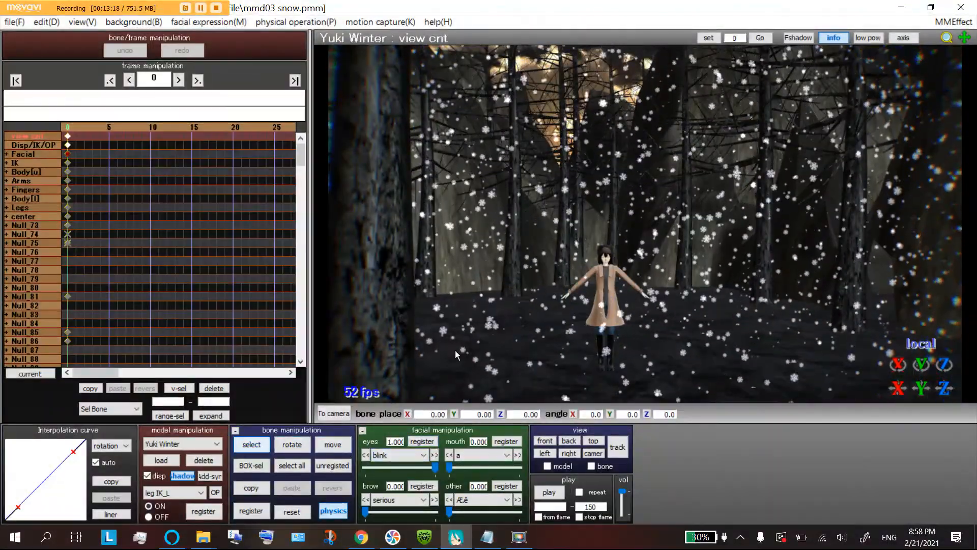
Step: Quit the program without saving the remaining changes and minimize the open folder windows
key("alt+F4")
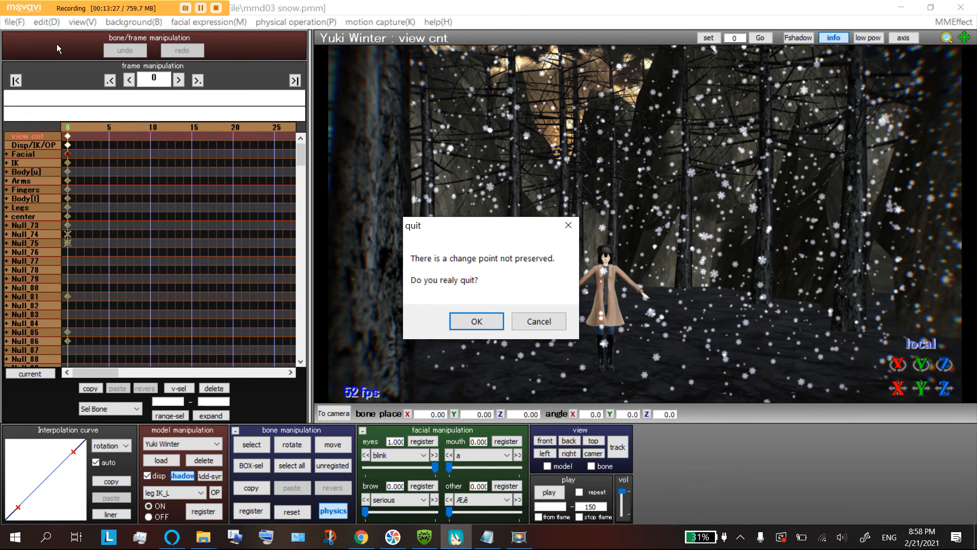
left_click(490, 329)
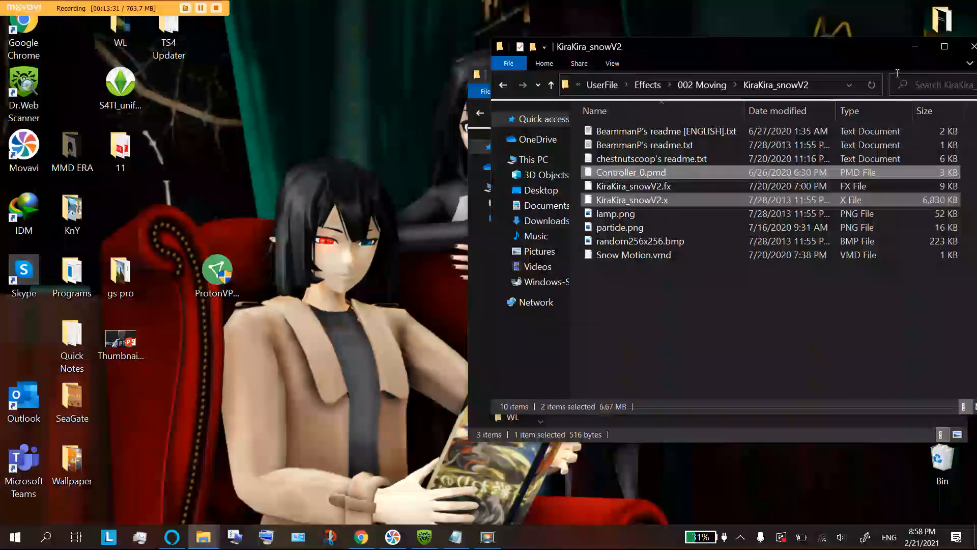
left_click(921, 45)
left_click(886, 77)
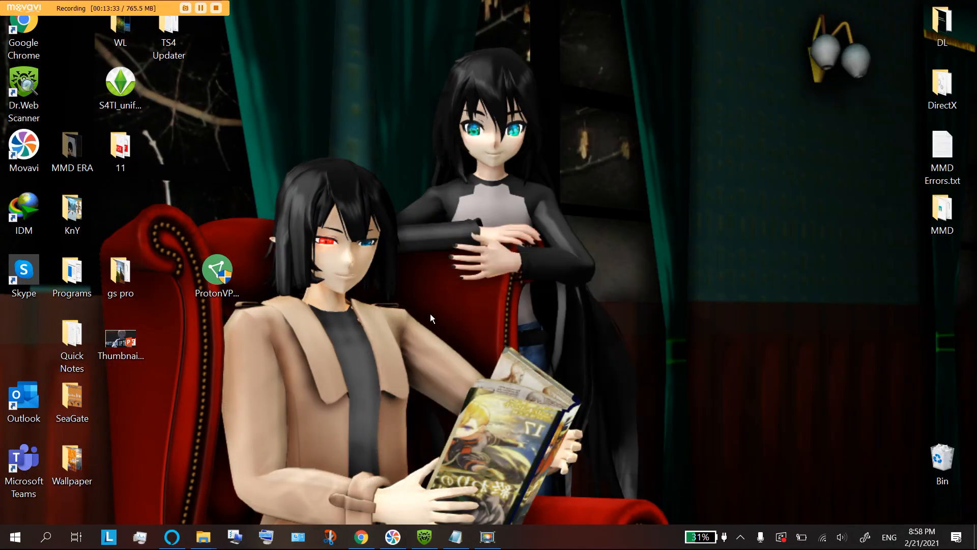